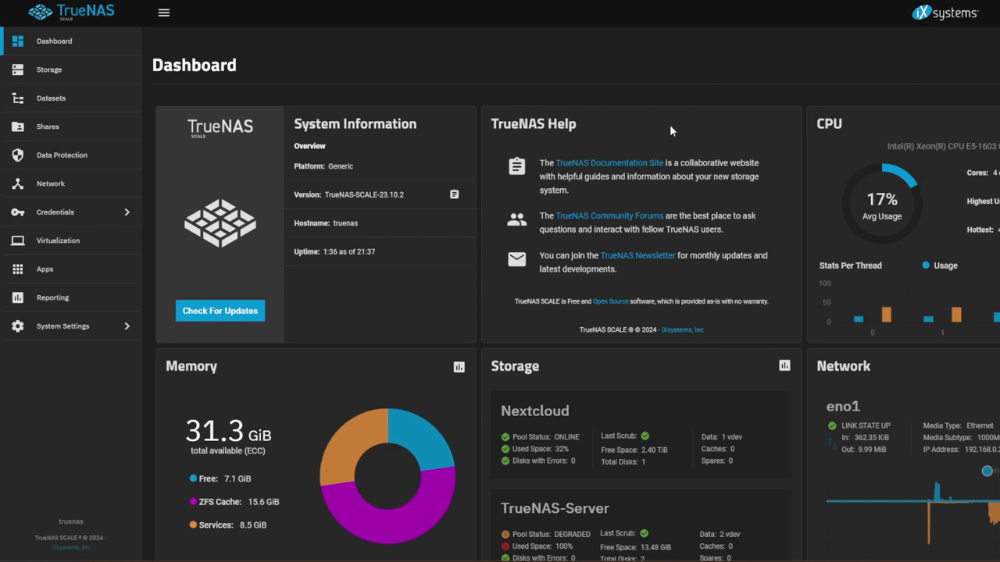
double_click(529, 124)
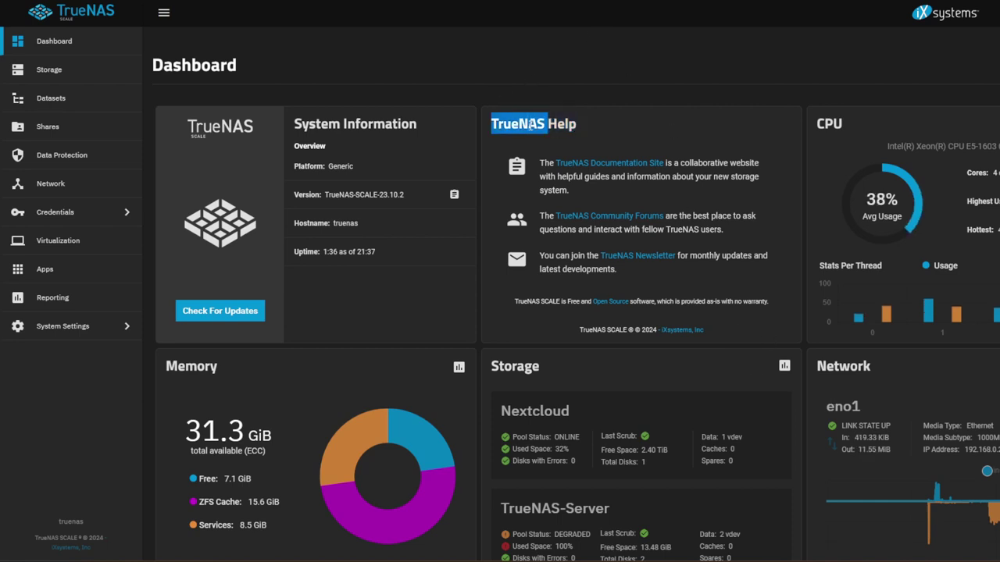
triple_click(531, 124)
triple_click(531, 123)
double_click(531, 123)
double_click(561, 121)
triple_click(508, 123)
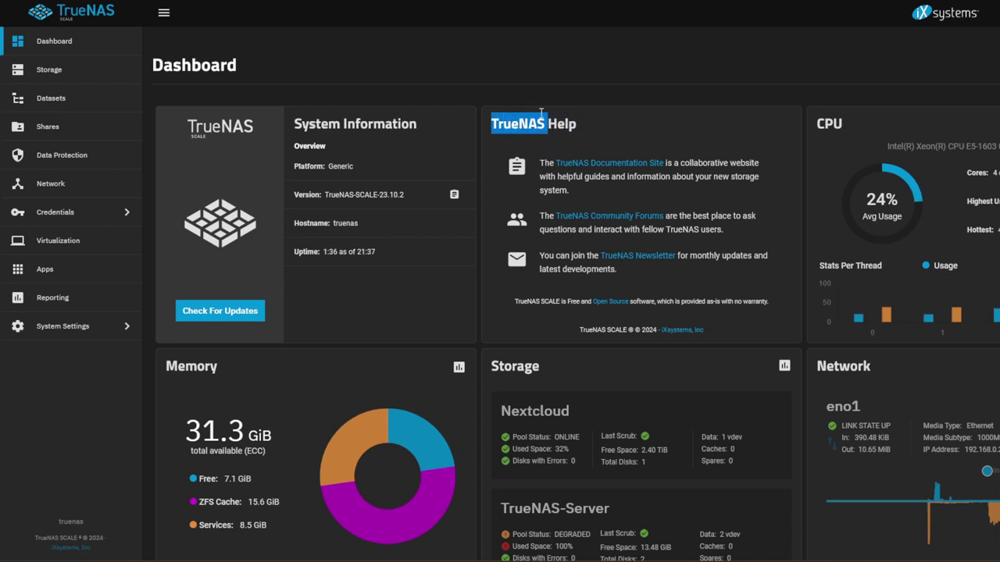
double_click(578, 125)
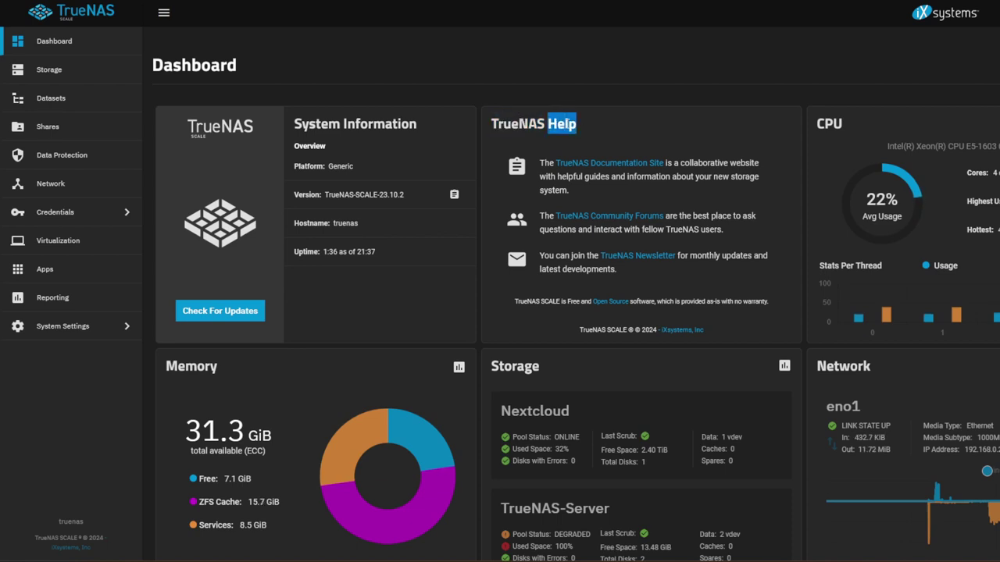
left_click(530, 125)
double_click(520, 123)
left_click(520, 124)
double_click(561, 124)
double_click(504, 122)
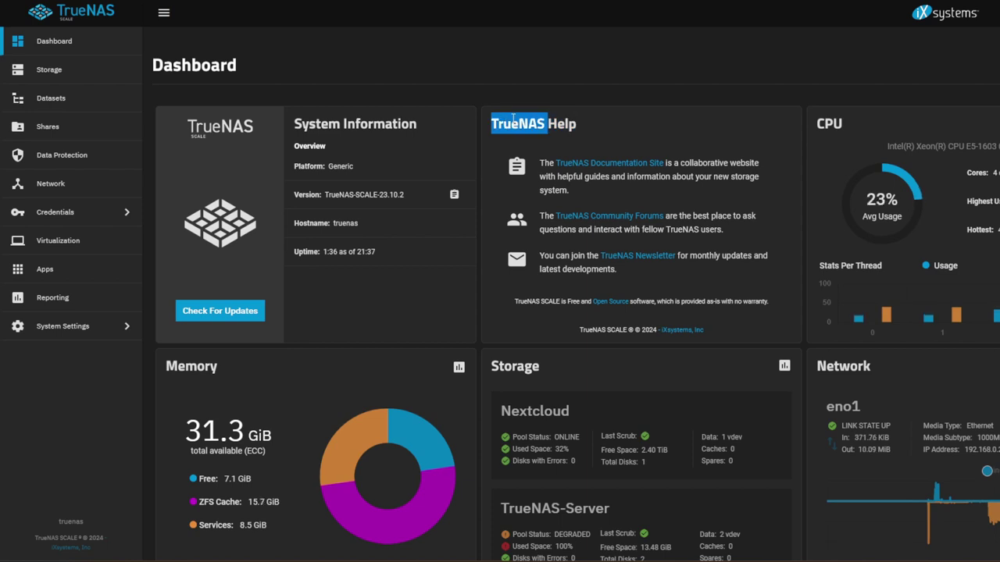
double_click(561, 124)
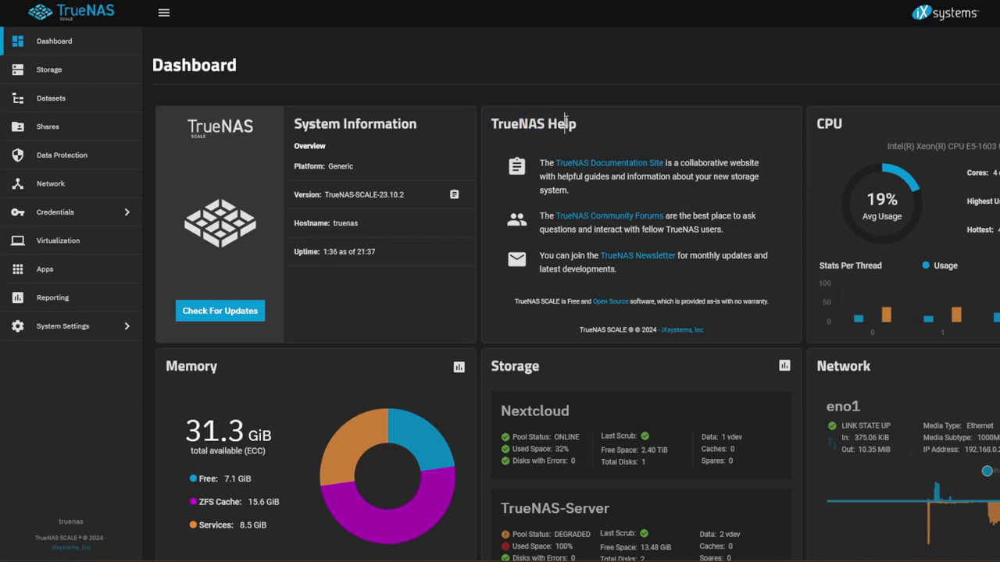
double_click(517, 127)
double_click(563, 125)
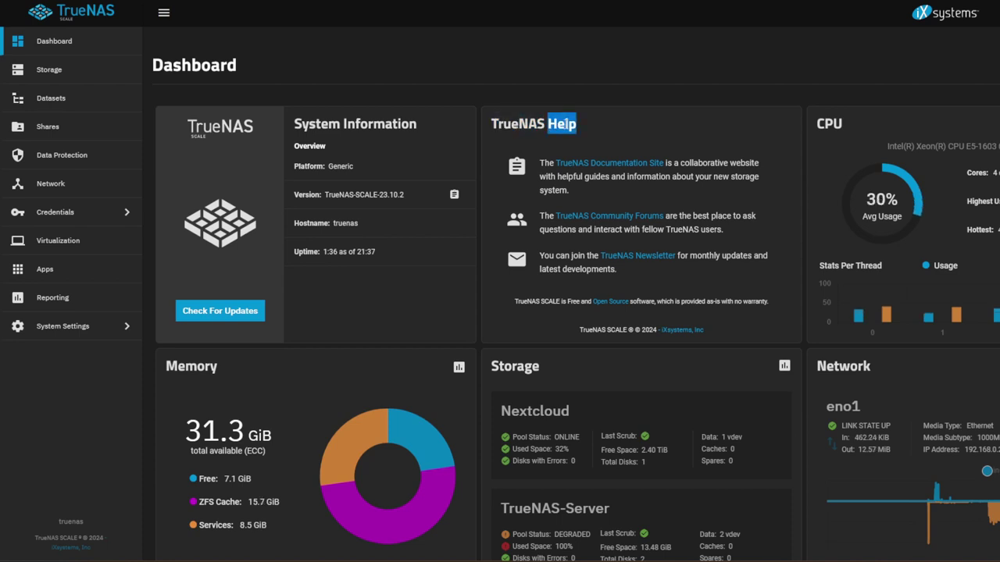
double_click(525, 127)
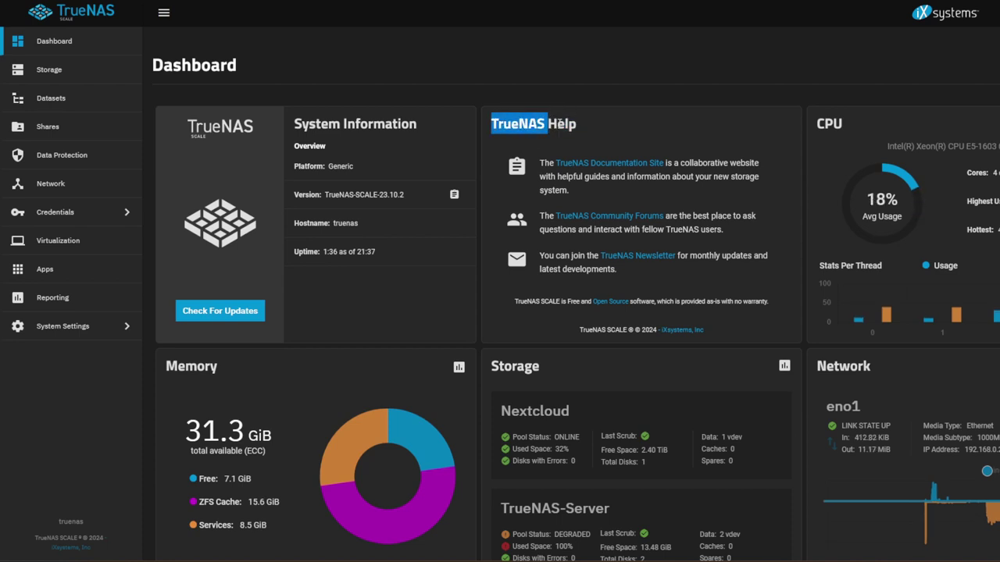
double_click(559, 123)
double_click(520, 123)
double_click(564, 123)
double_click(520, 123)
double_click(559, 123)
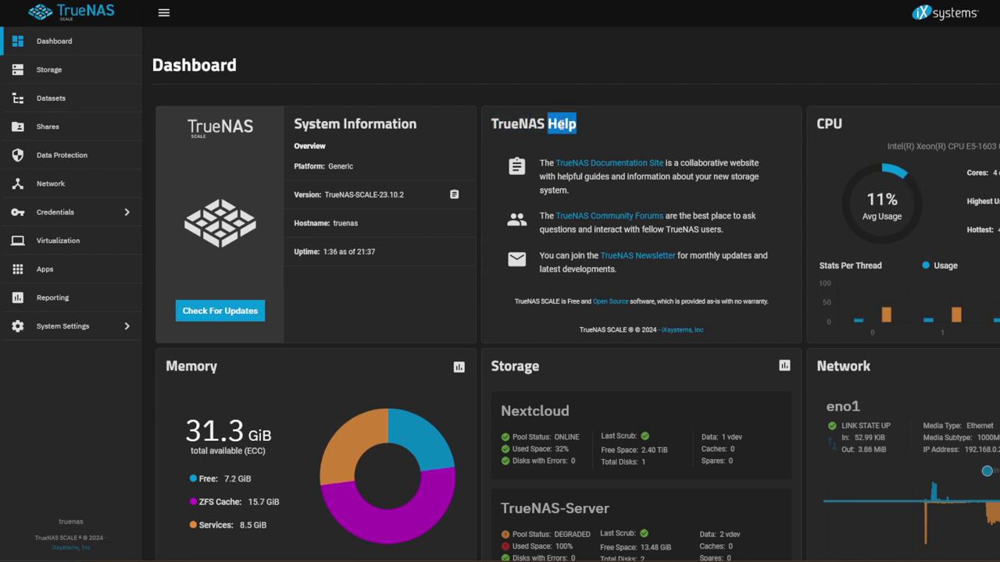
double_click(520, 122)
double_click(559, 123)
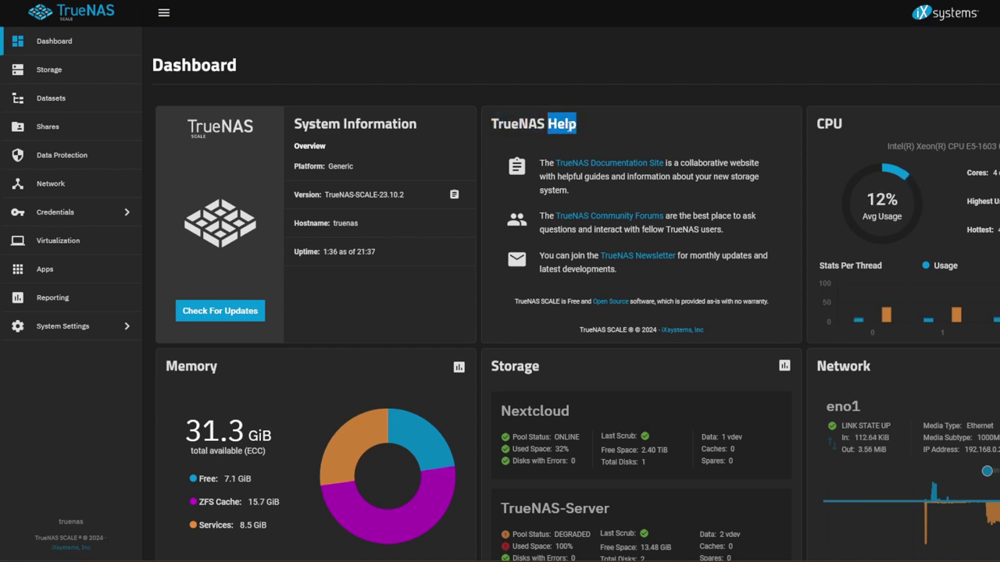
double_click(518, 123)
double_click(563, 124)
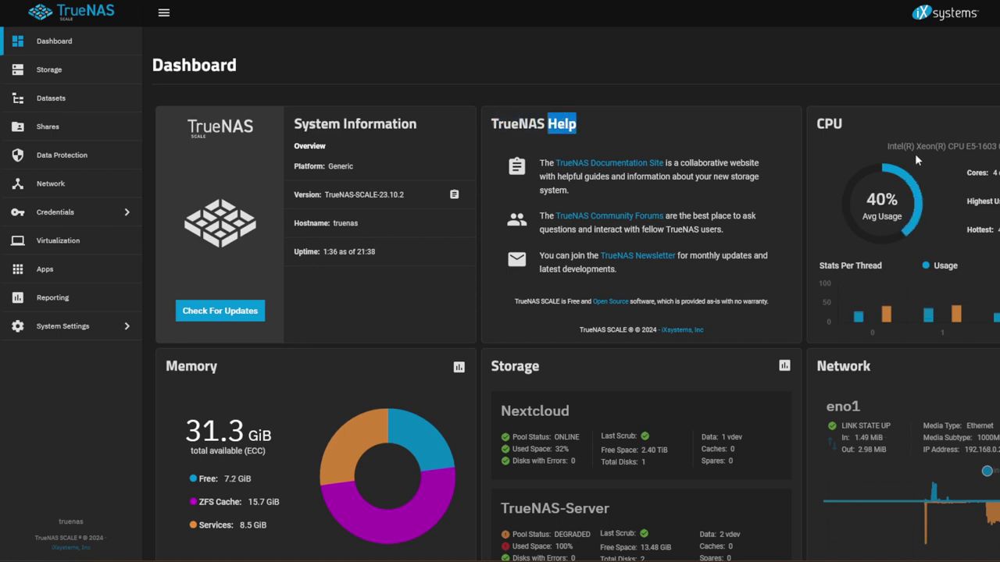
left_click(520, 122)
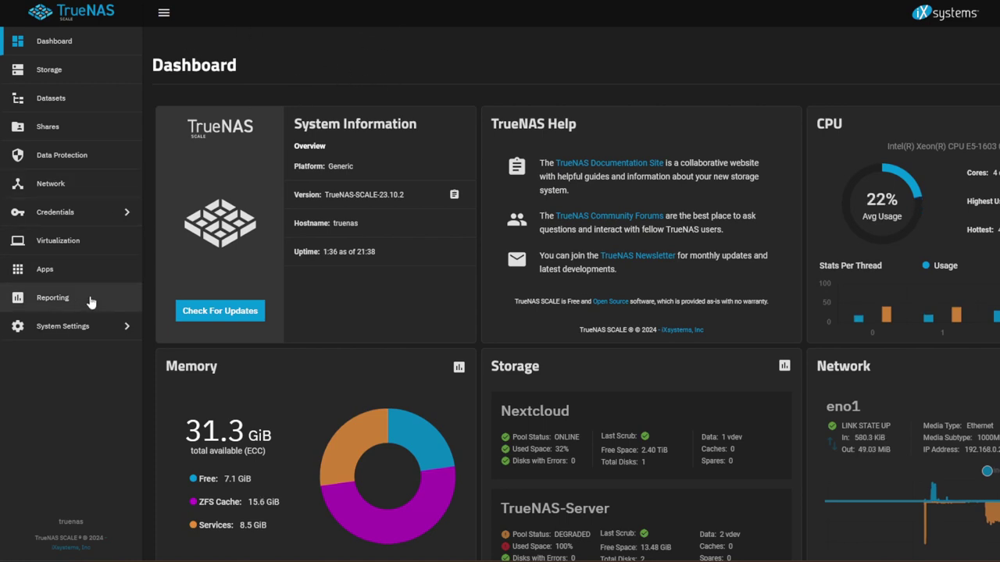
Step: Open the General system settings and check the OS version in the Support card
left_click(82, 326)
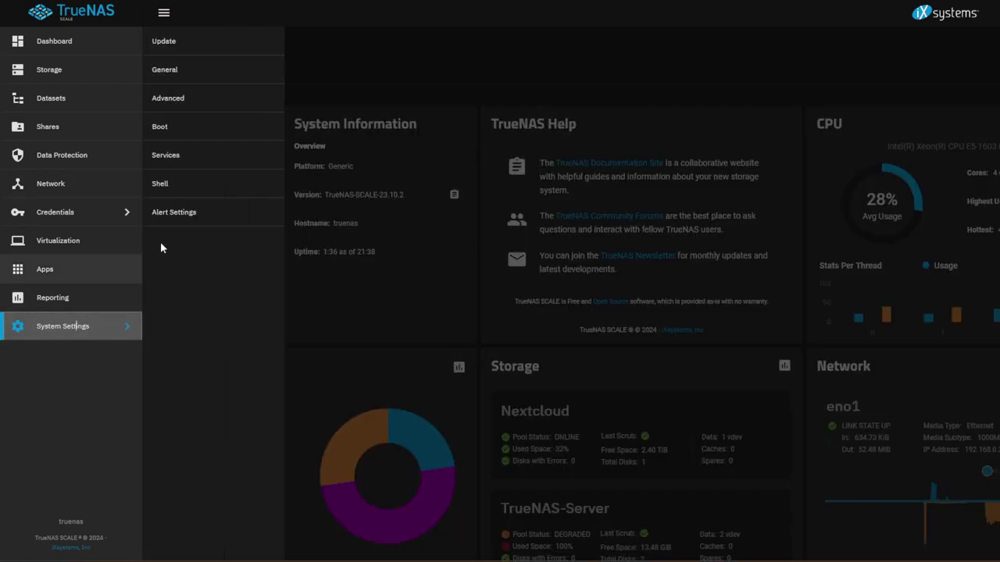
left_click(183, 69)
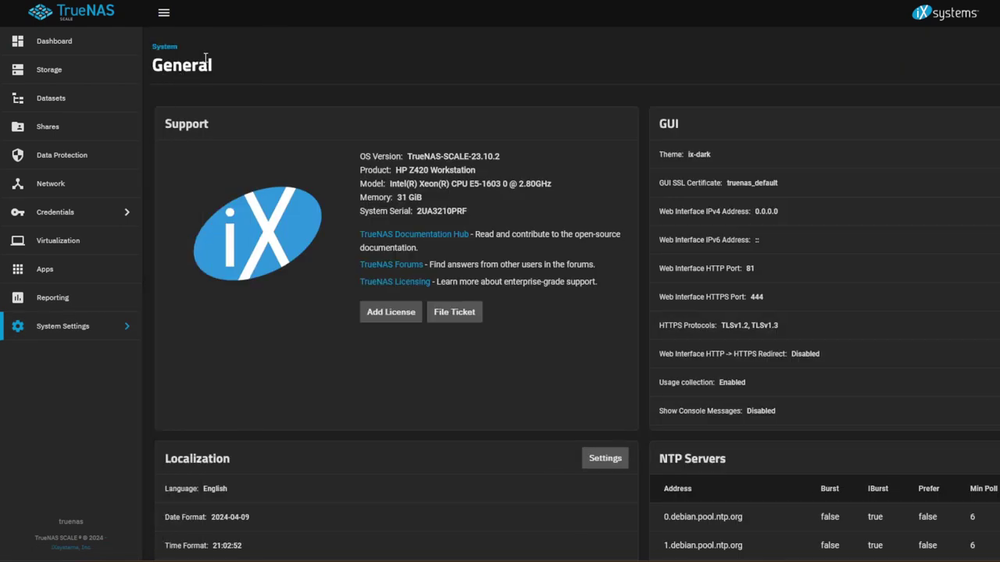
triple_click(459, 156)
left_click(470, 155)
triple_click(492, 155)
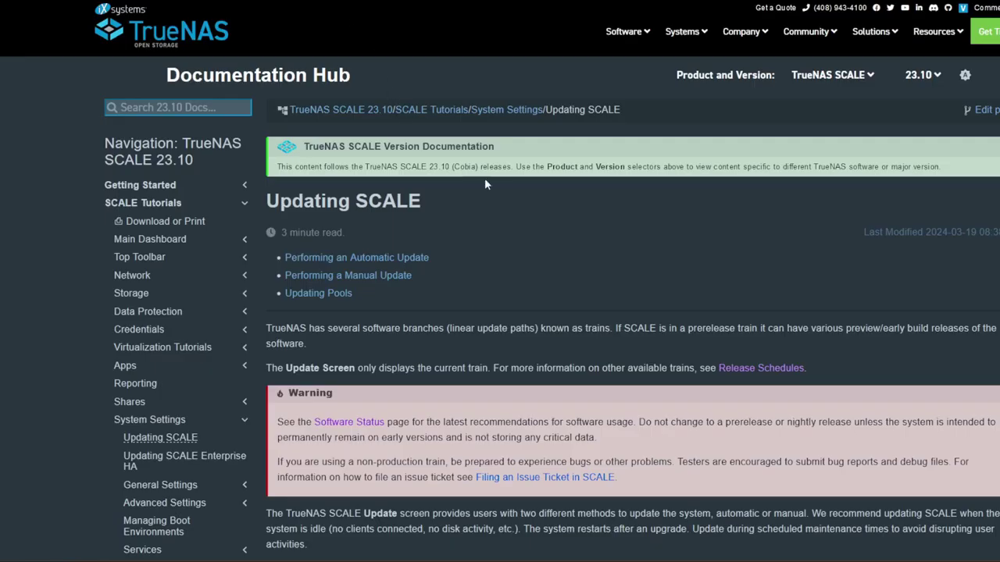
Step: Switch to the Updating SCALE documentation page and check which TrueNAS SCALE release its content covers
scroll(484, 183, "down", 1)
scroll(484, 184, "up", 1)
triple_click(469, 167)
left_click(513, 165)
scroll(571, 202, "down", 4)
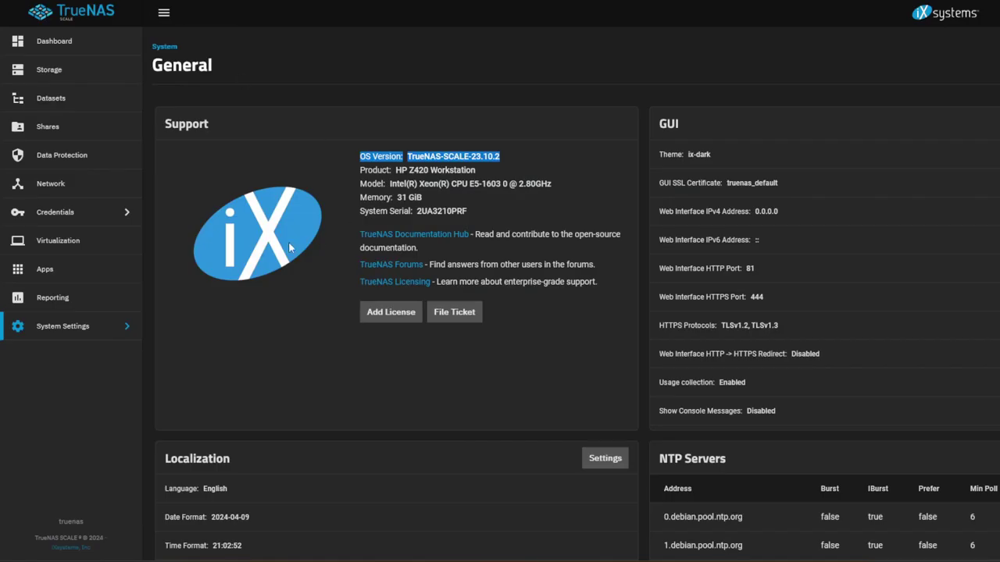
Step: Open the system Update page and review the available trains, keeping TrueNAS-SCALE-Cobia [release] selected
left_click(62, 326)
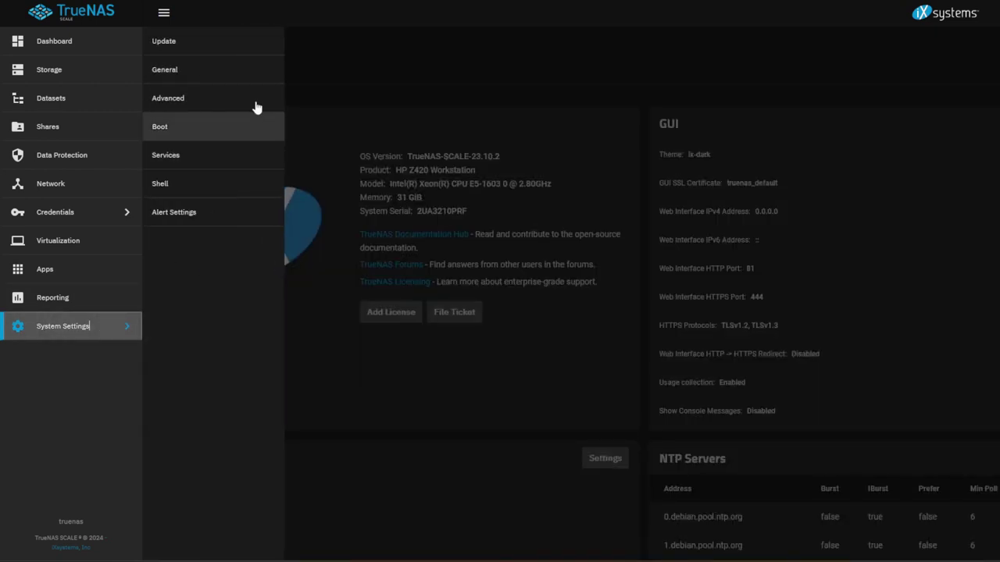
left_click(214, 45)
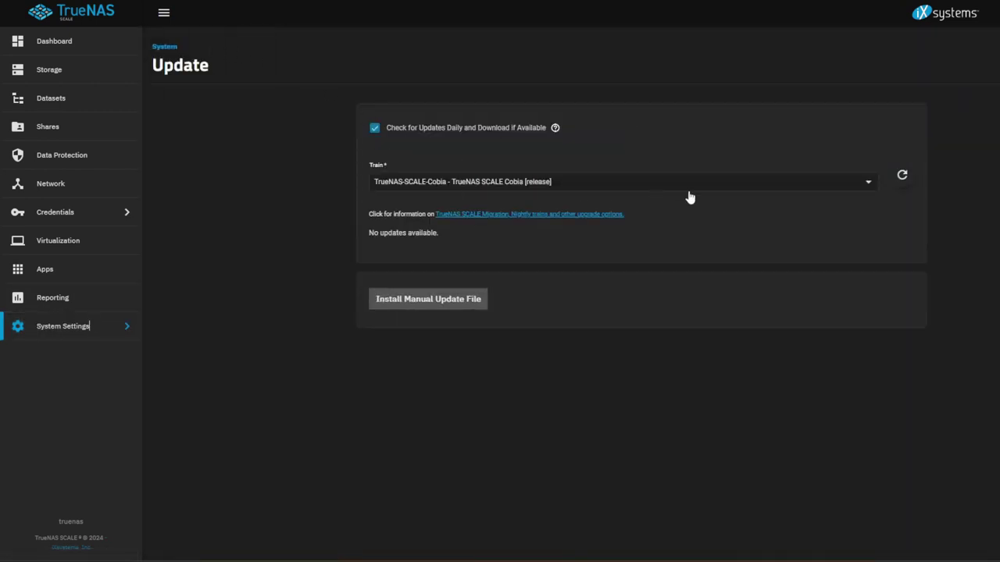
left_click(637, 186)
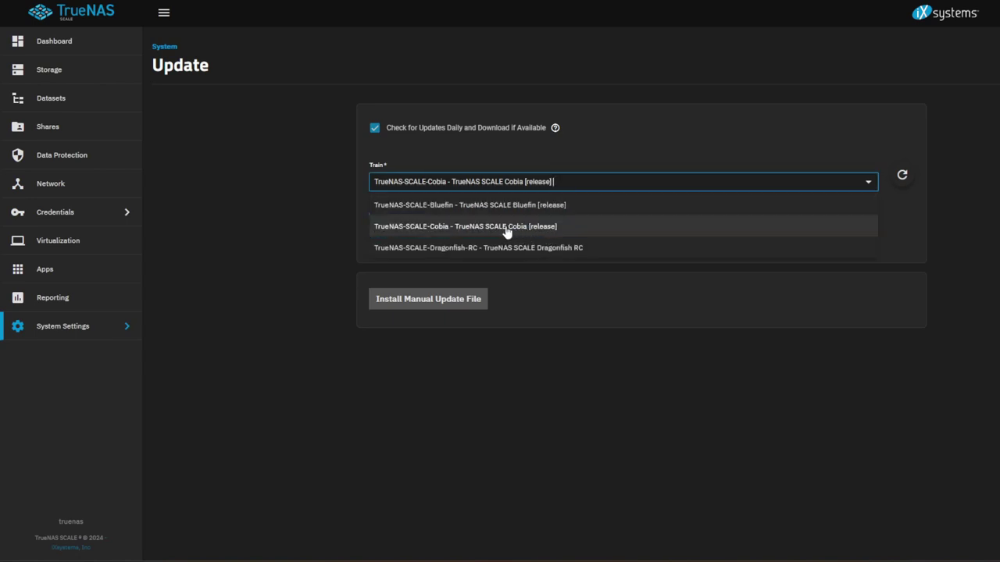
left_click(538, 232)
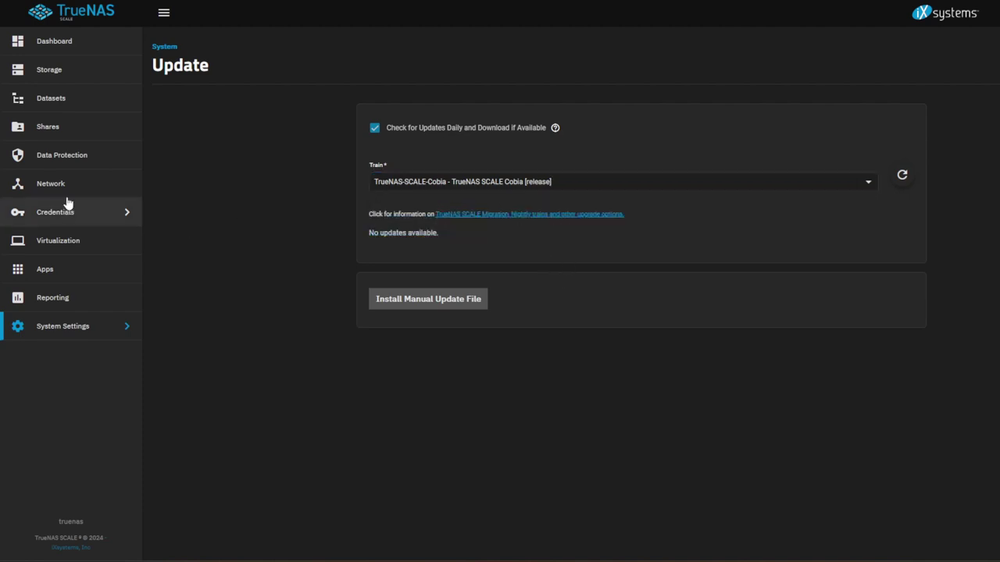
left_click(425, 183)
left_click(281, 221)
Step: Open the installed applications page and look over the apps and their statuses
left_click(63, 273)
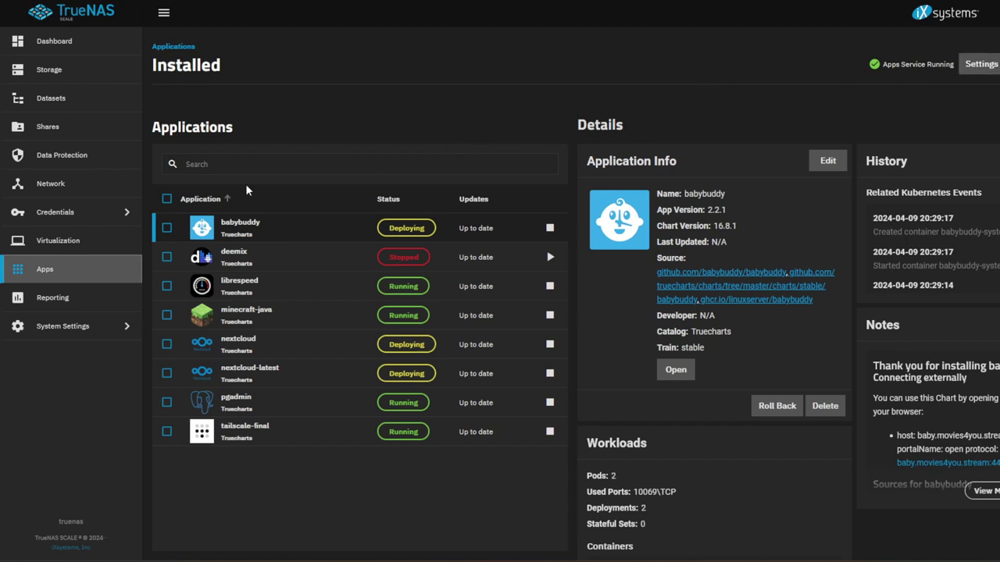
scroll(352, 312, "down", 2)
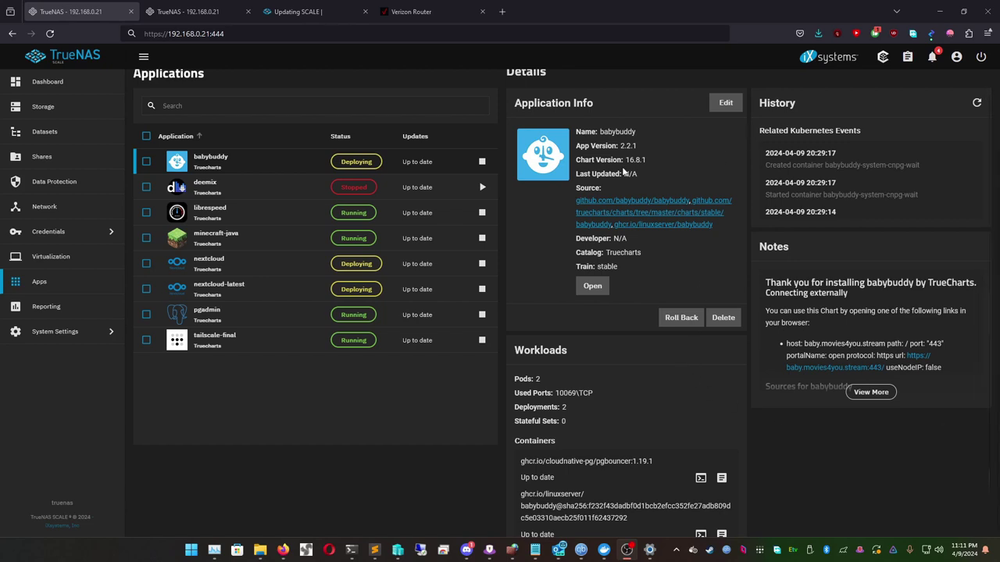
Step: Go back to the General system settings page and view its Support and GUI cards
left_click(54, 331)
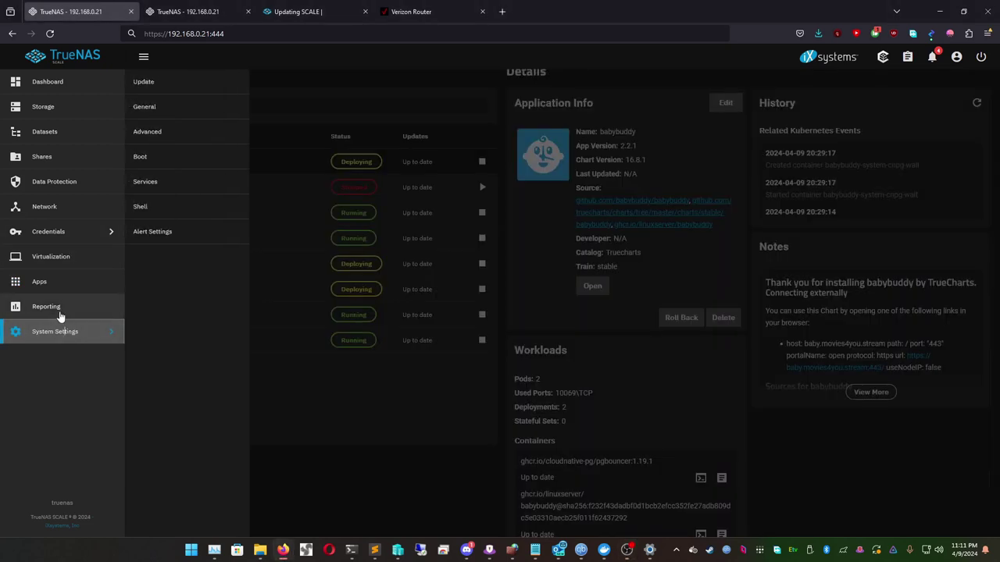
left_click(145, 107)
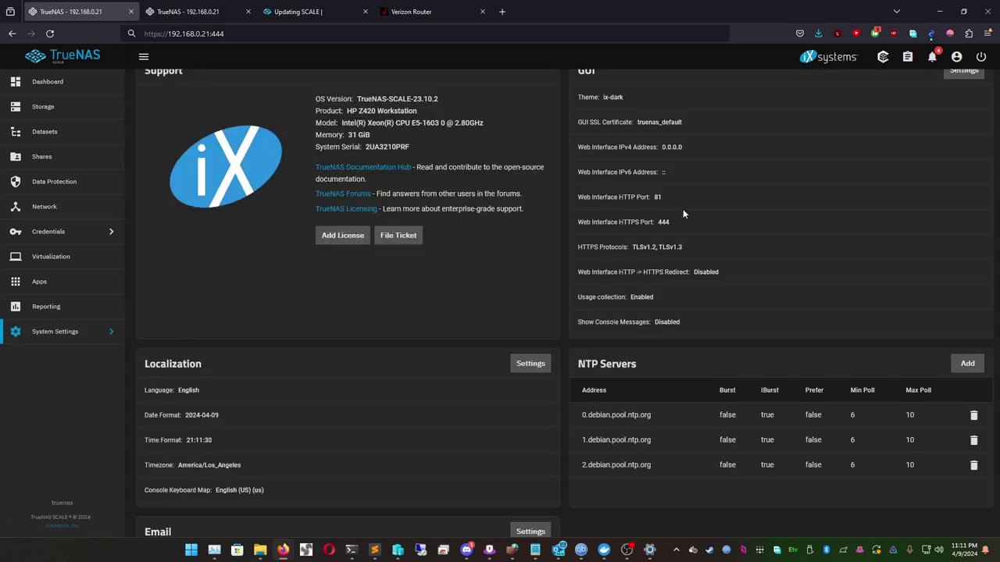
scroll(564, 187, "up", 2)
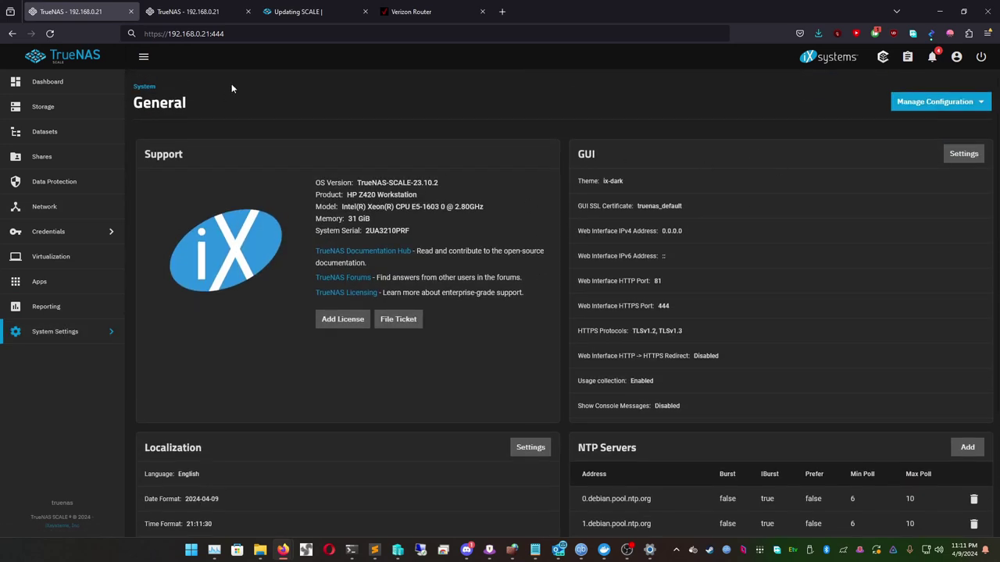
Step: Examine the port number at the end of the TrueNAS web interface URL, leaving the address unchanged
left_click(238, 33)
left_click(253, 29)
left_click(252, 30)
left_click(239, 33)
left_click(234, 33)
double_click(216, 34)
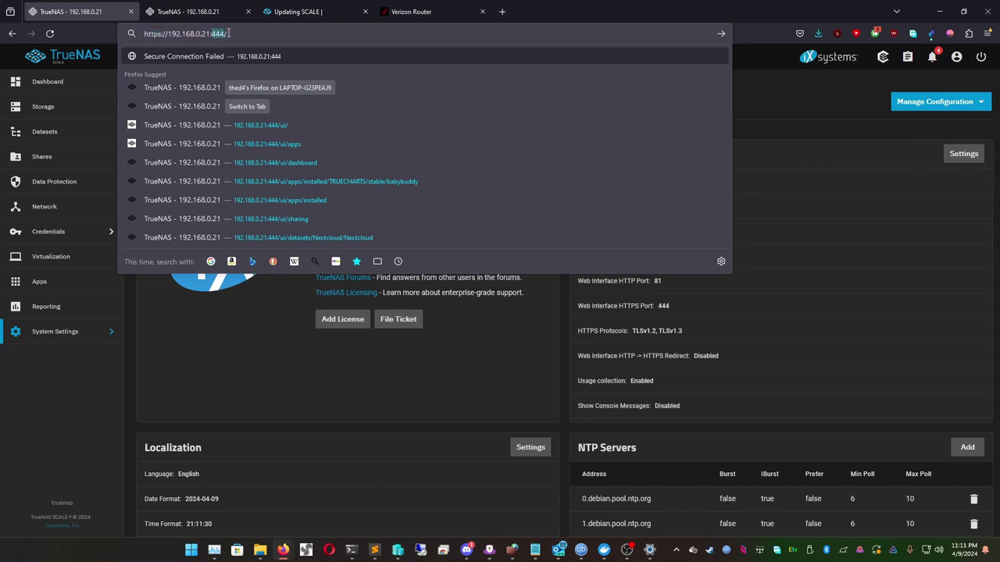
left_click(234, 35)
left_click(231, 34)
double_click(217, 32)
triple_click(227, 34)
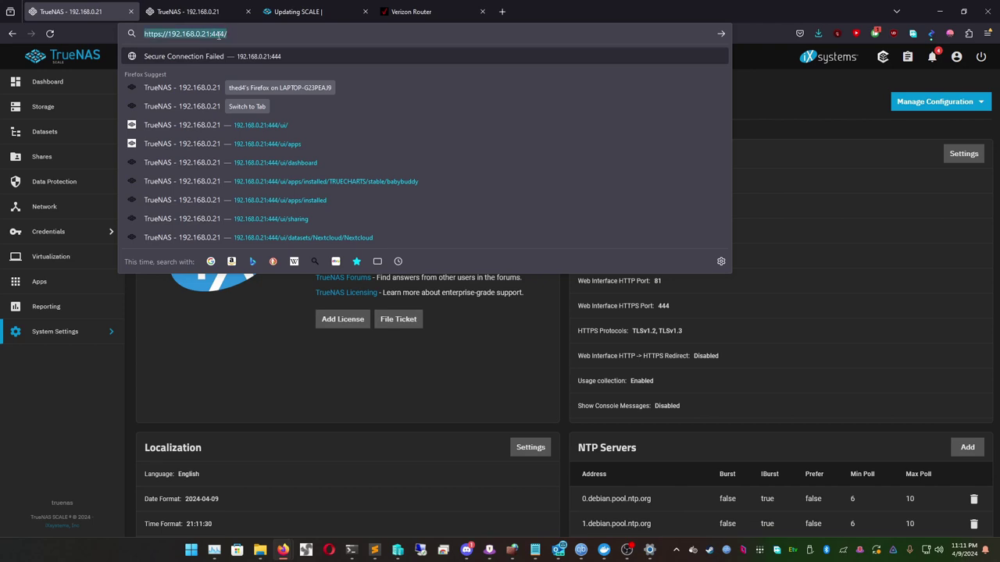
double_click(214, 33)
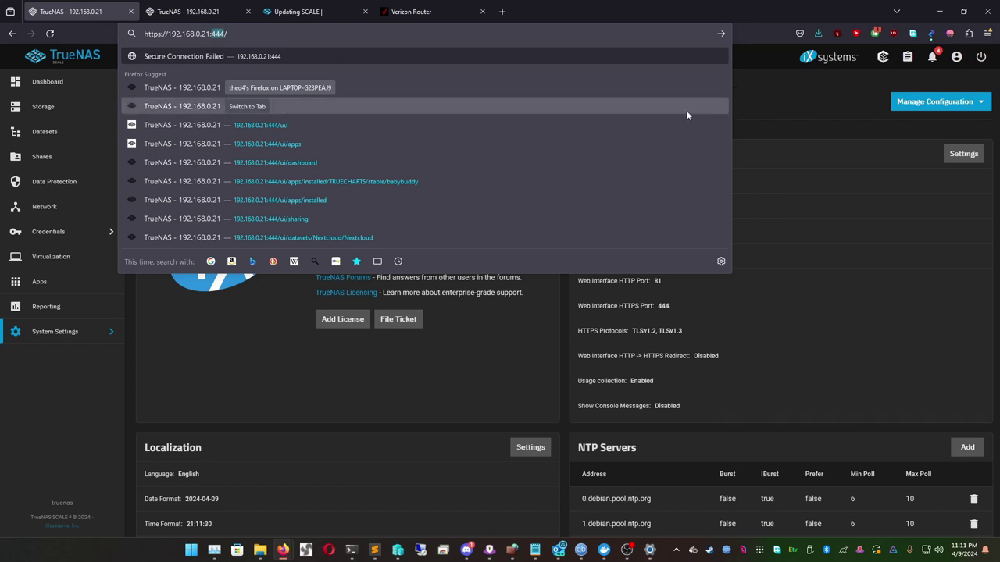
left_click(821, 134)
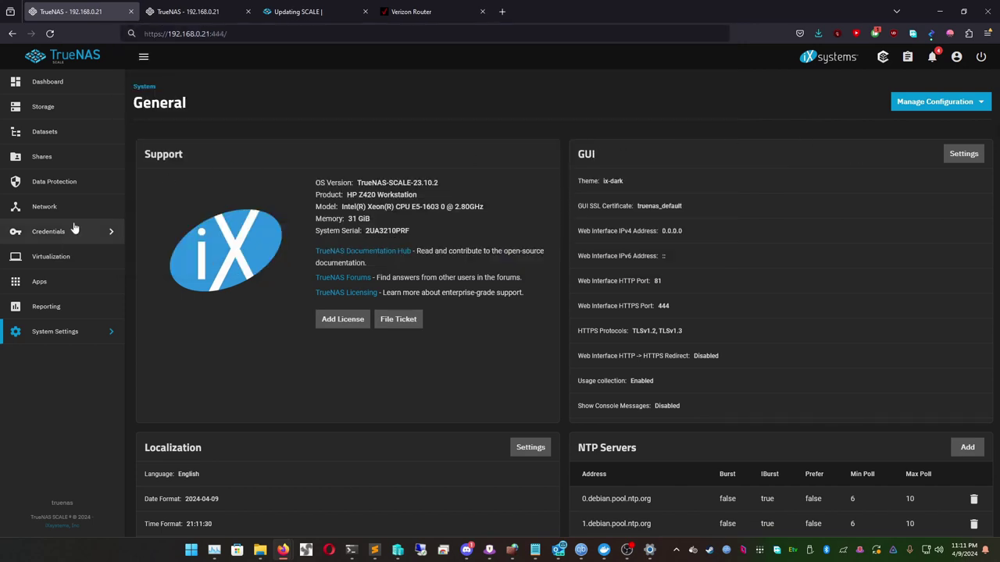
Step: Open the GUI Settings, check the Web Interface HTTP and HTTPS ports, and close them without saving
left_click(78, 331)
left_click(656, 142)
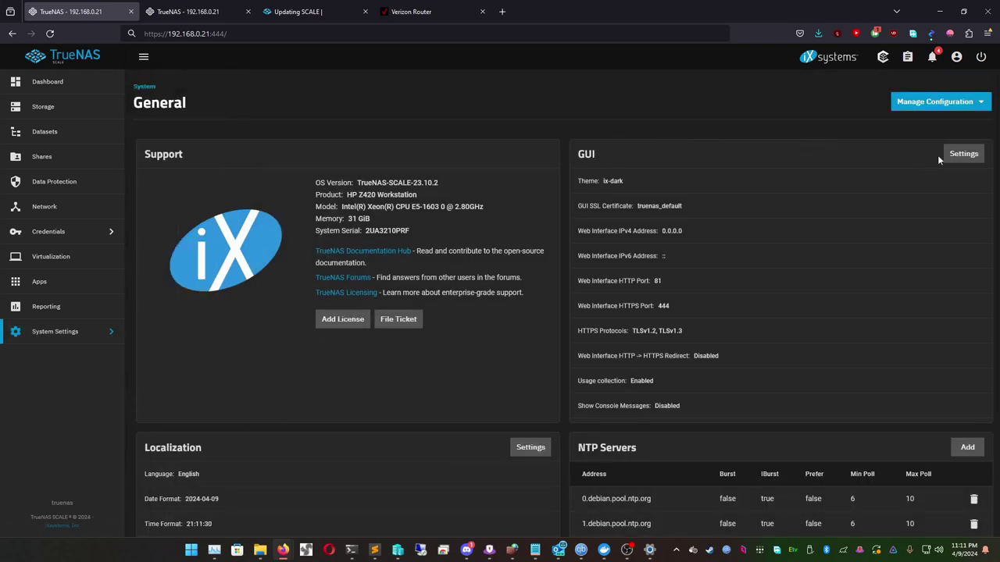
left_click(960, 155)
scroll(827, 315, "down", 1)
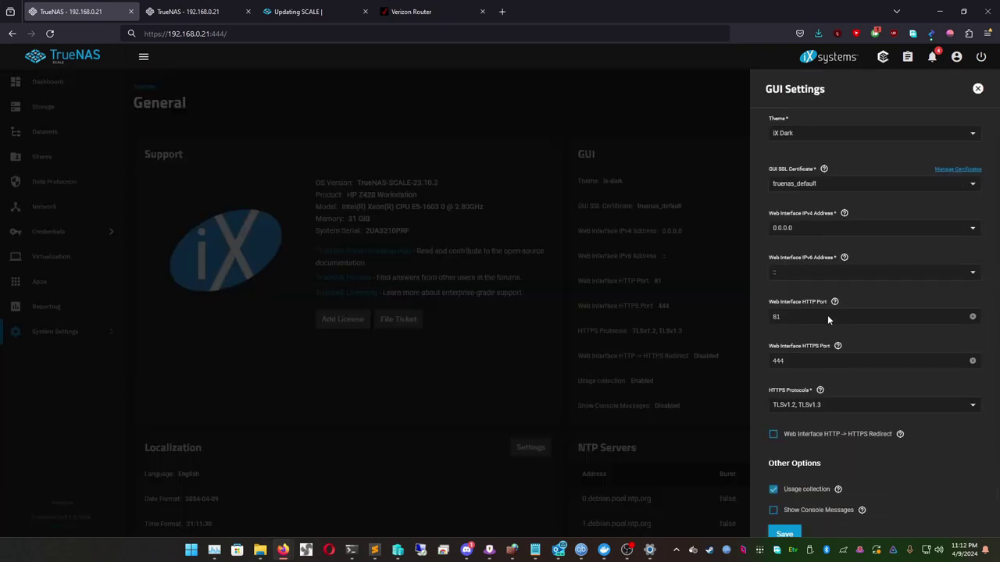
double_click(798, 296)
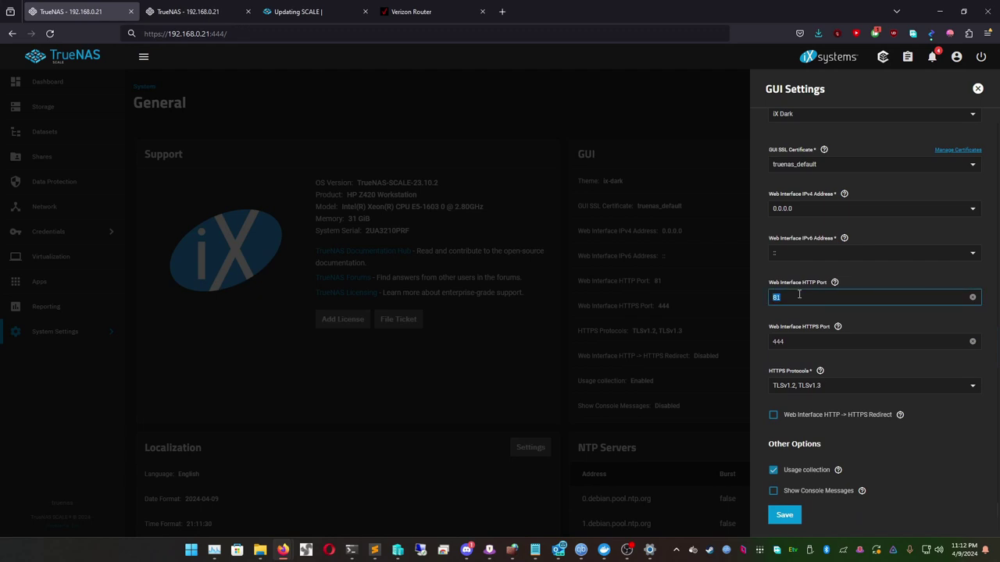
double_click(794, 342)
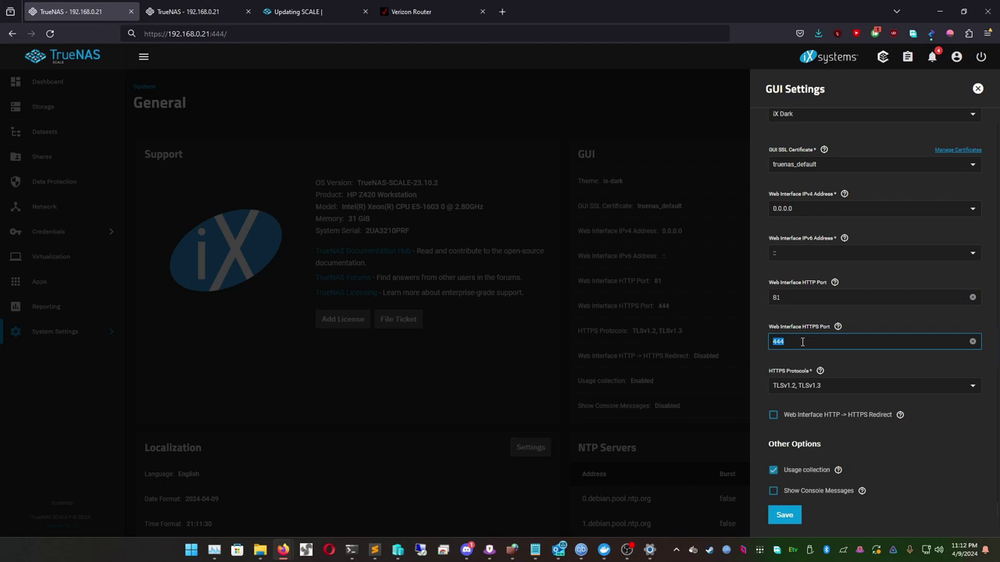
left_click(803, 301)
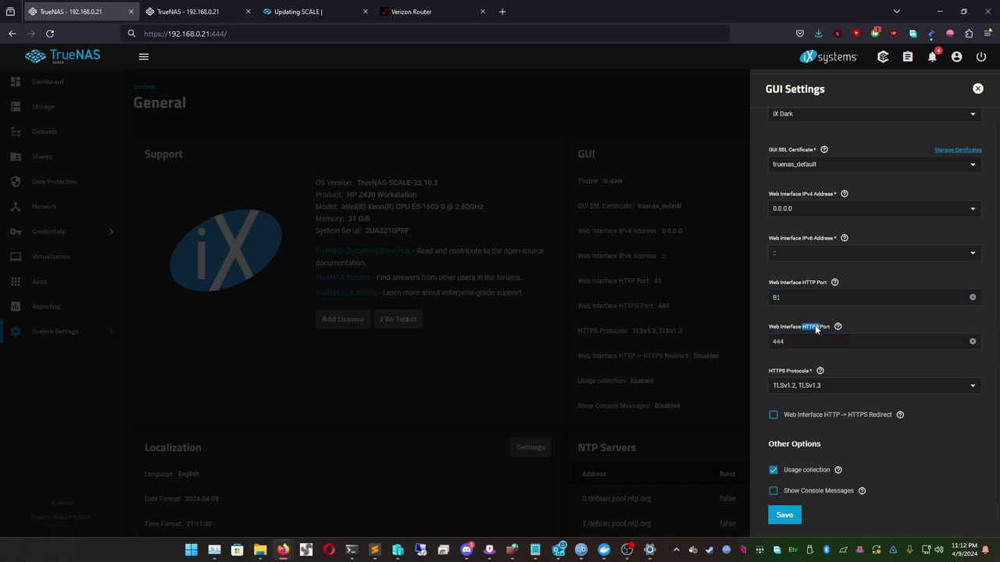
double_click(809, 341)
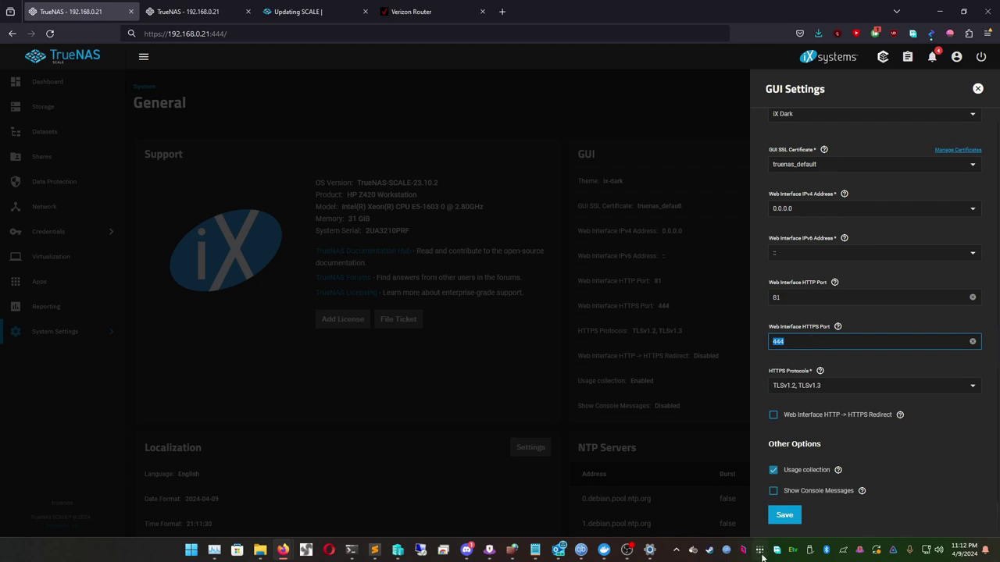
left_click(507, 406)
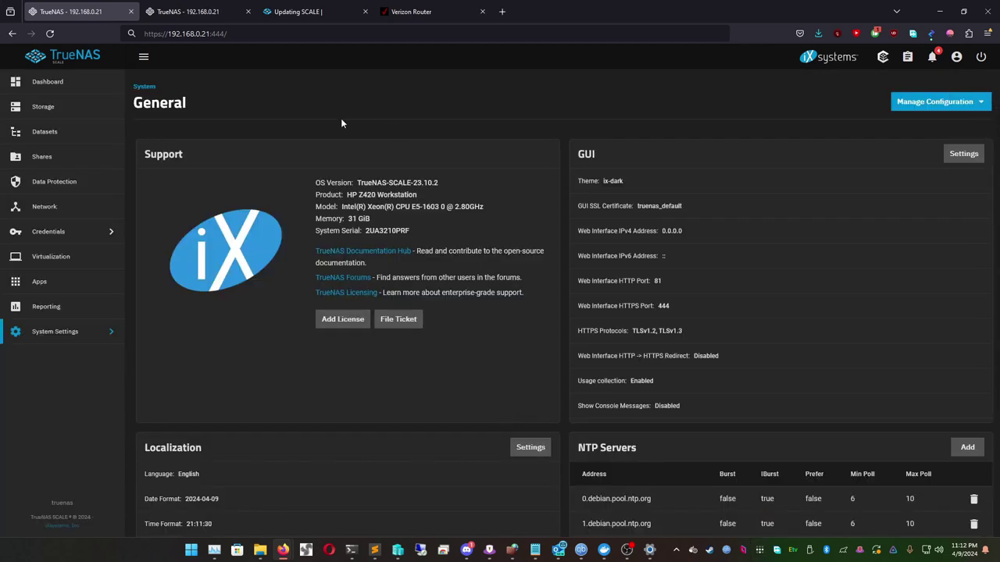
Step: Examine the protocol, IP address and port parts of the TrueNAS web interface URL, leaving the address unchanged
left_click(254, 40)
left_click(274, 35)
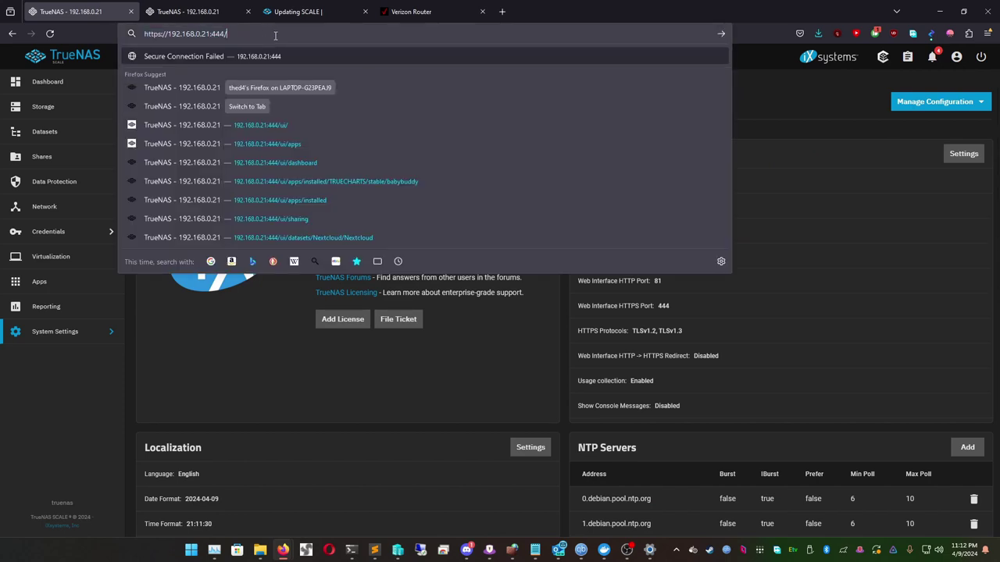
double_click(152, 34)
left_click(171, 34)
double_click(214, 35)
left_click(756, 103)
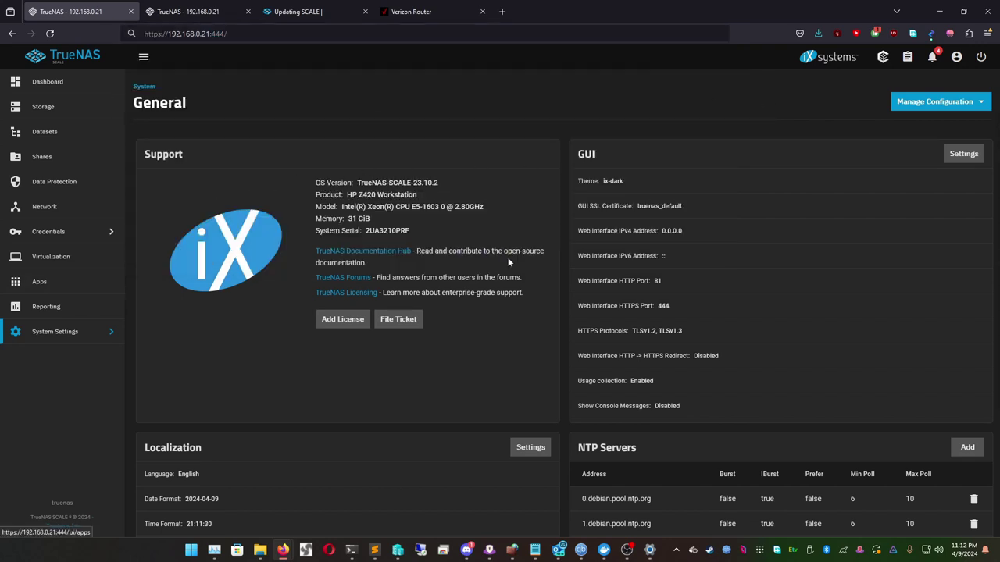
Step: Open the installed applications page and view its settings options without choosing any
left_click(47, 283)
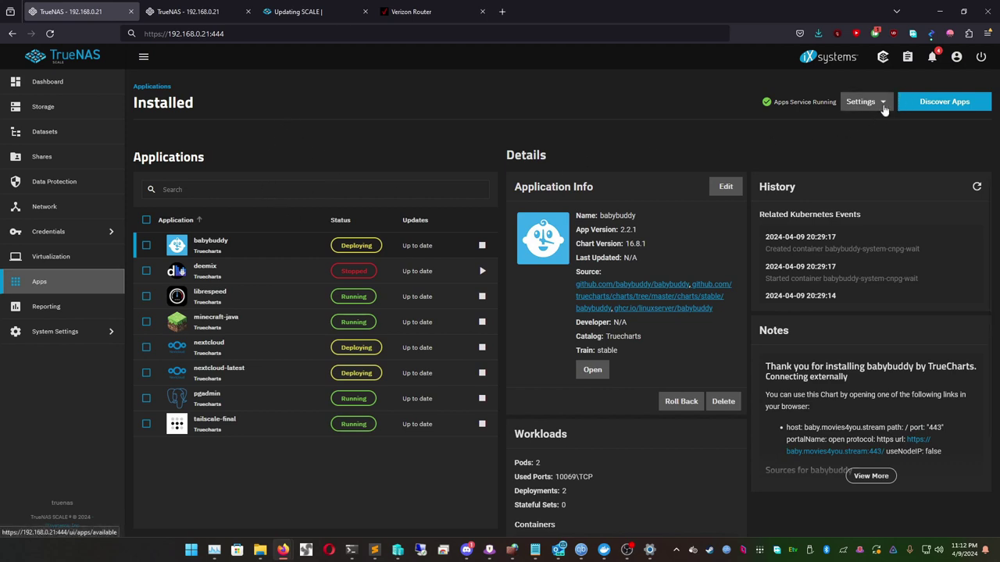
left_click(854, 106)
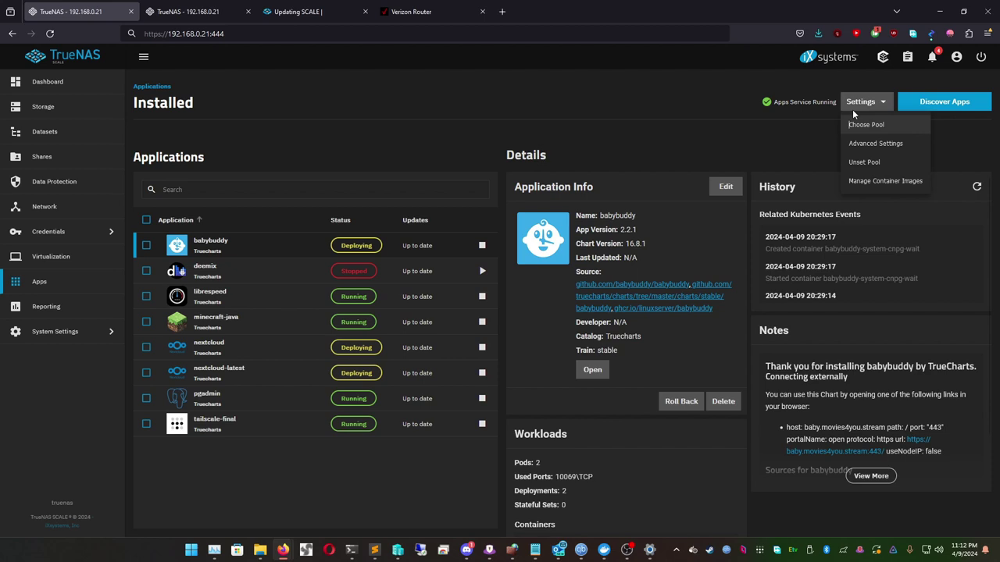
left_click(804, 125)
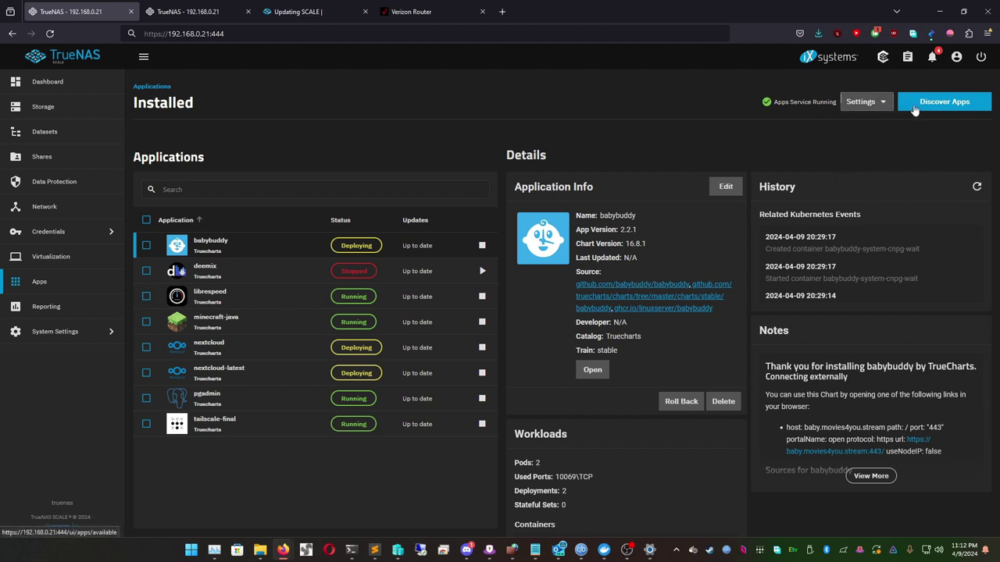
Step: Open the app discovery page and go to the management page for the installed catalogs
left_click(918, 110)
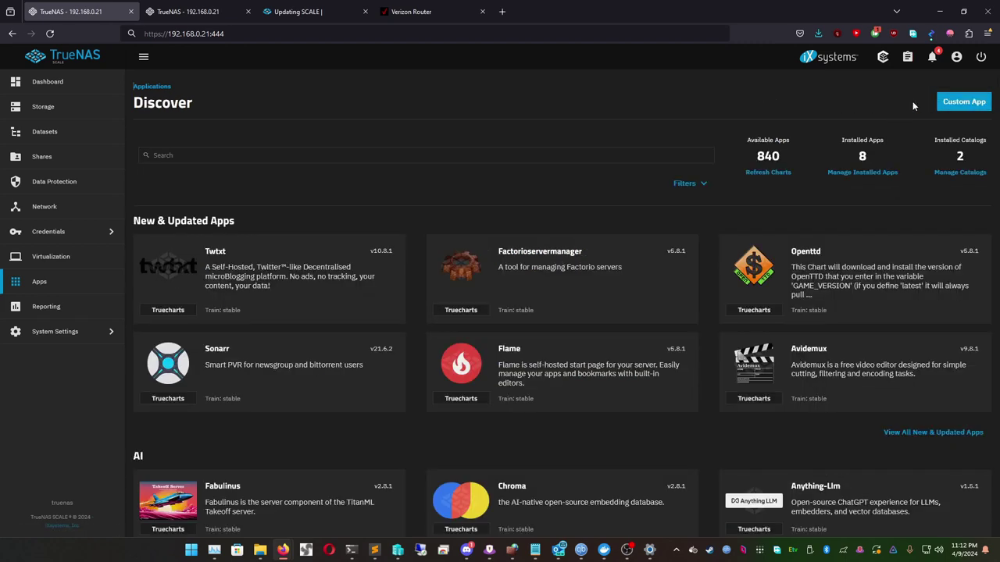
left_click(39, 281)
left_click(951, 110)
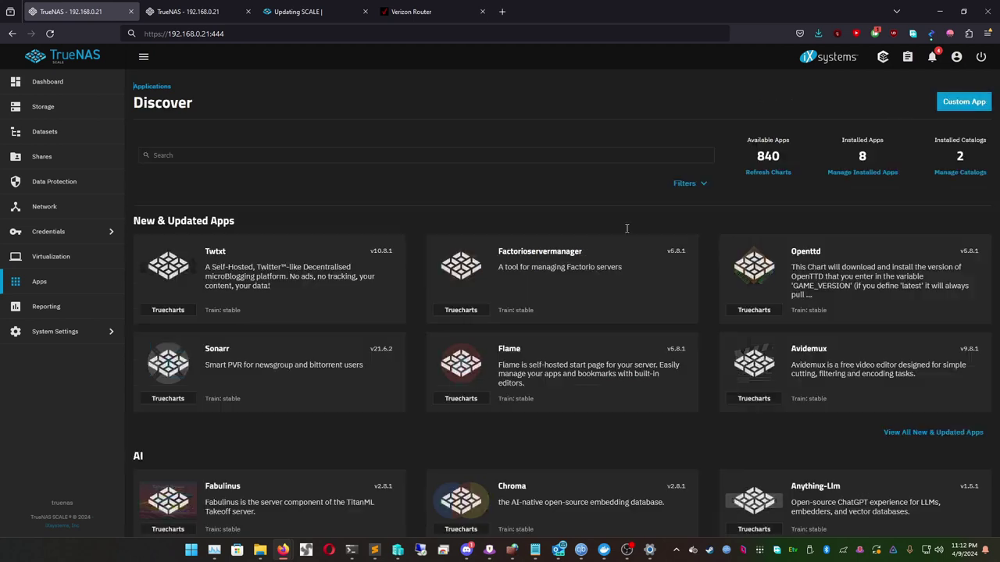
left_click(961, 172)
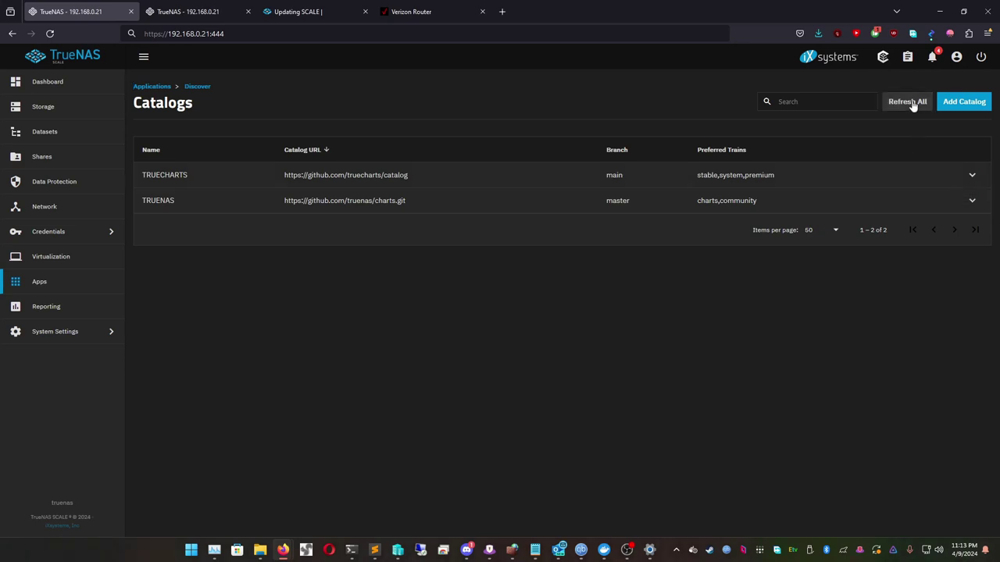
Step: Open the TRUECHARTS catalog for editing, review its preferred train options, and close the form without saving
left_click(973, 175)
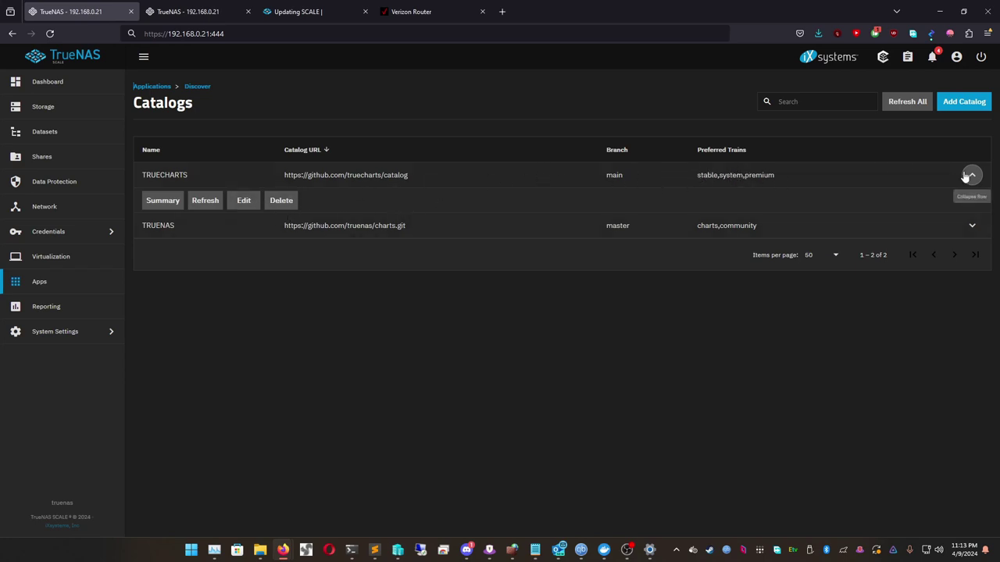
left_click(244, 201)
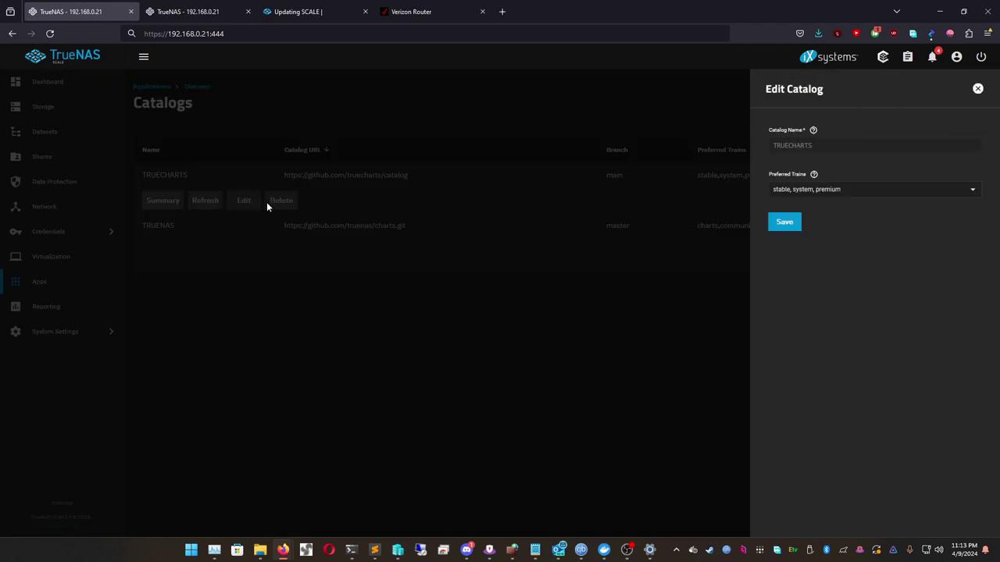
left_click(840, 189)
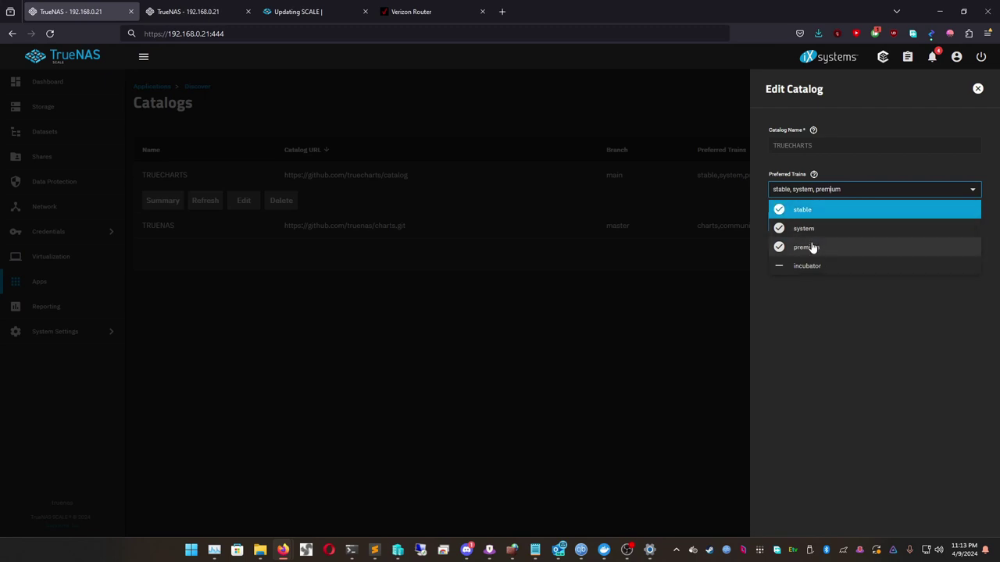
left_click(813, 306)
left_click(812, 193)
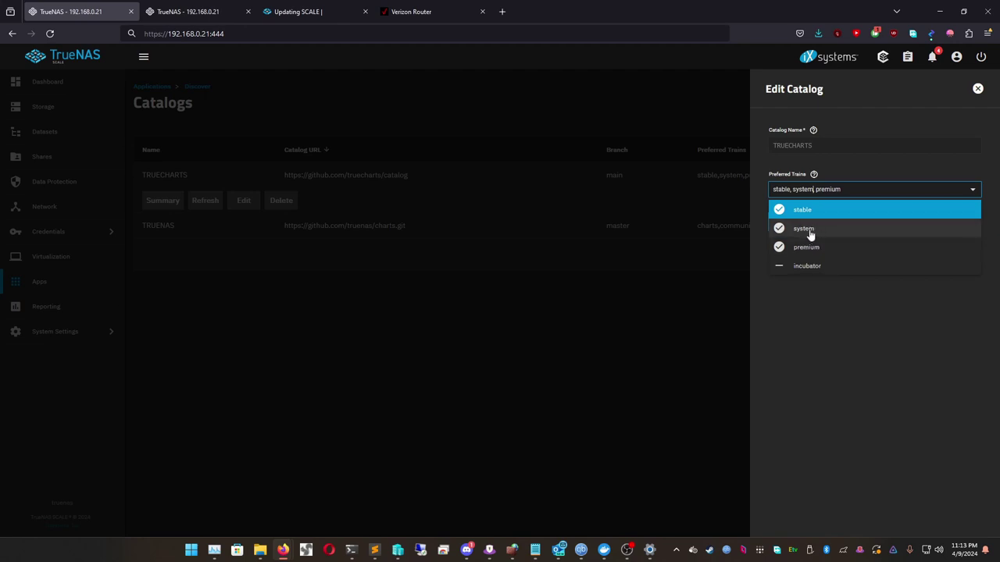
left_click(832, 305)
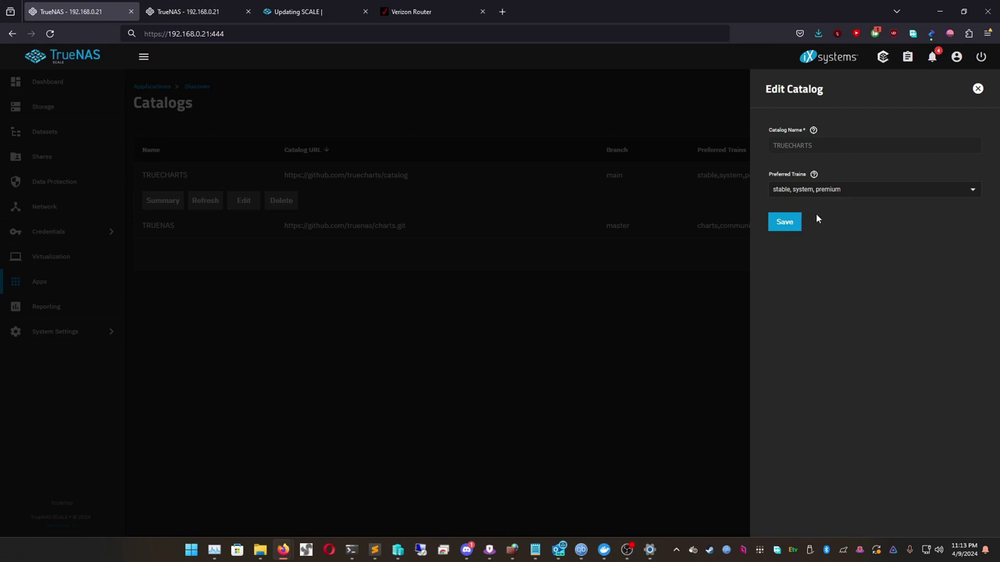
left_click(686, 278)
Step: Refresh all catalogs, return to the app discovery page, and refresh the charts there, minimizing each progress dialog
left_click(905, 102)
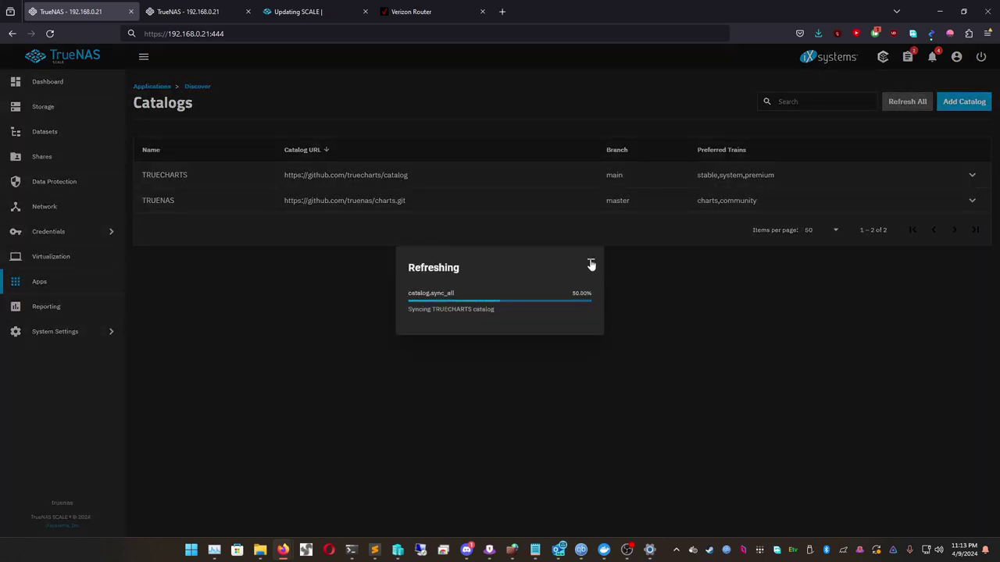
left_click(591, 265)
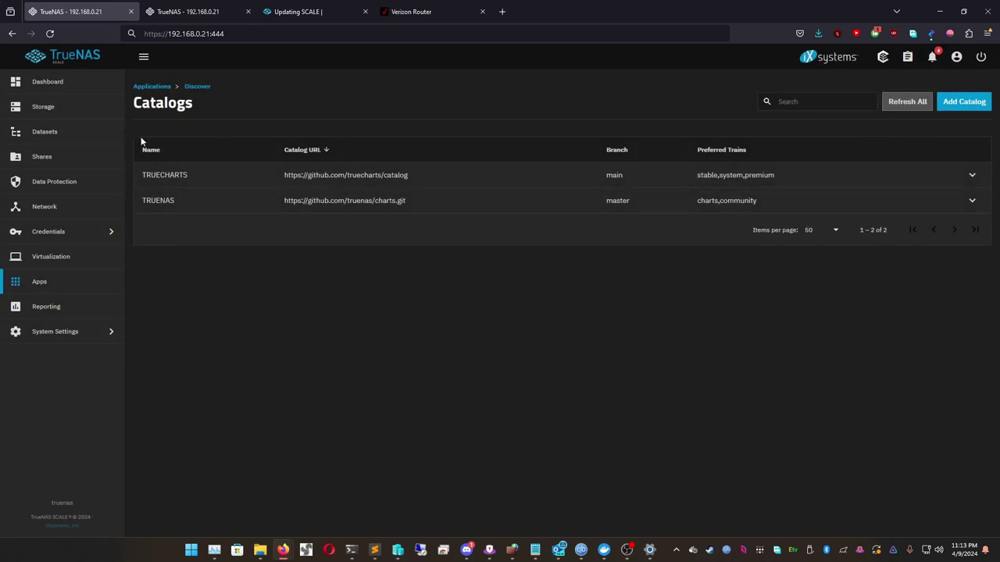
left_click(152, 87)
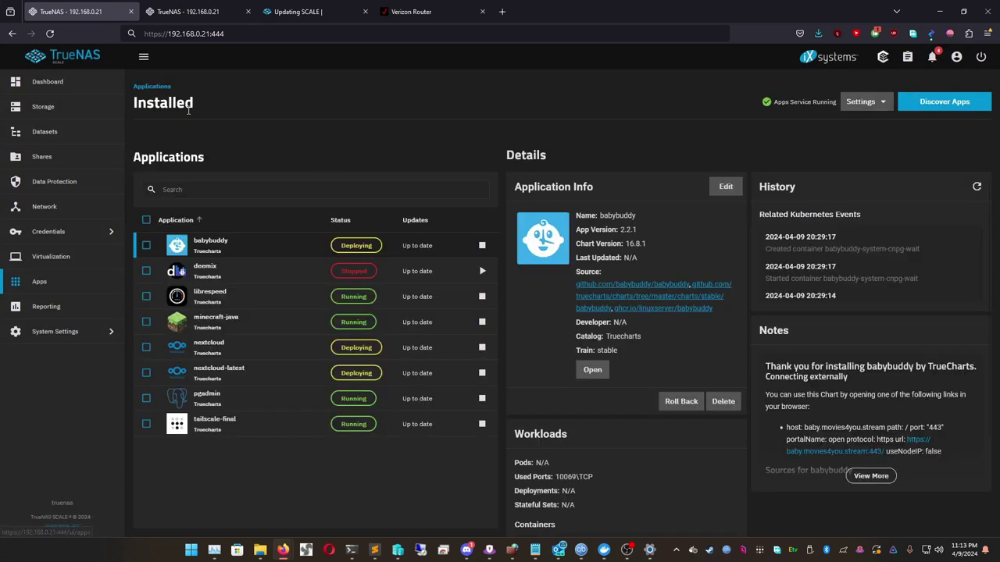
left_click(937, 103)
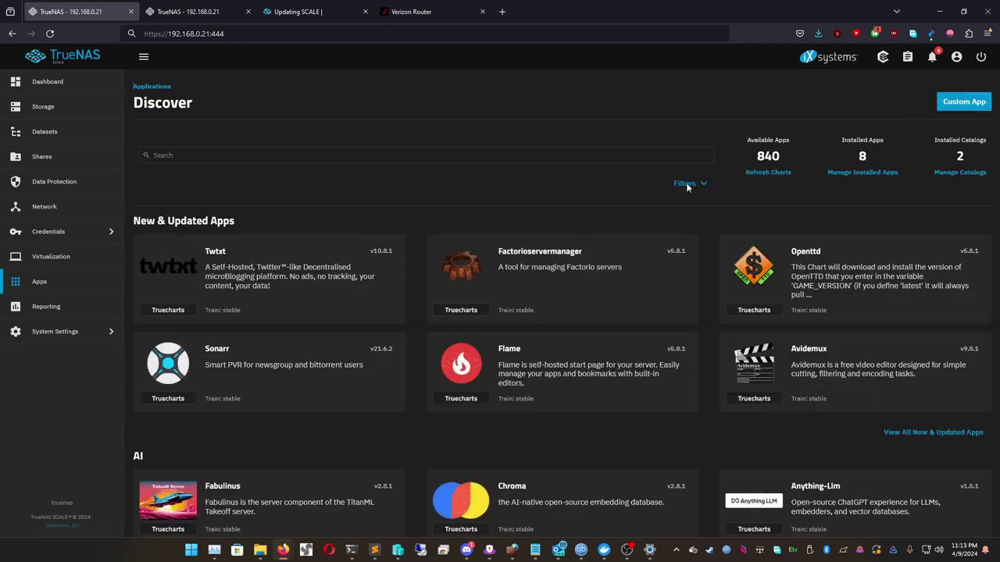
left_click(767, 172)
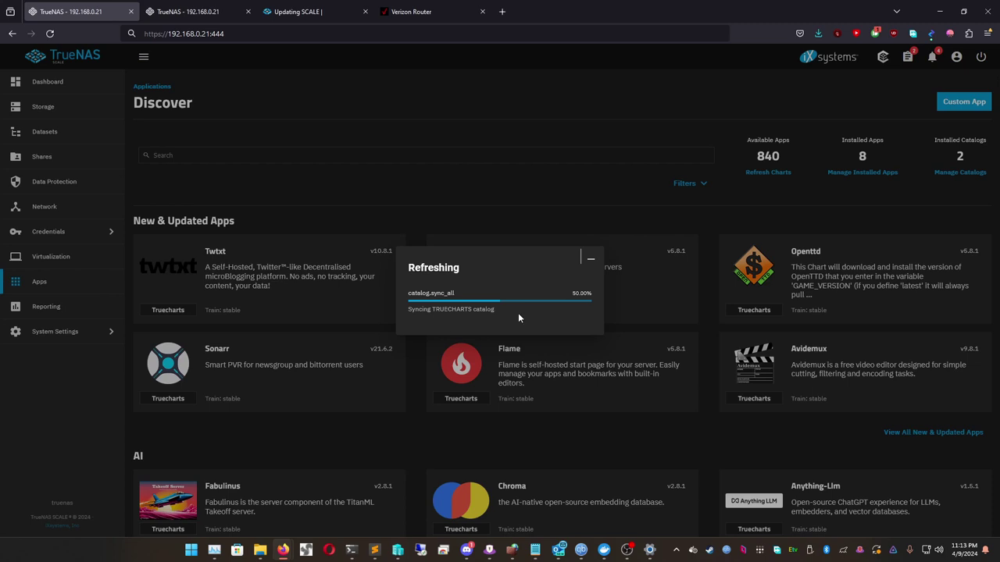
left_click(596, 259)
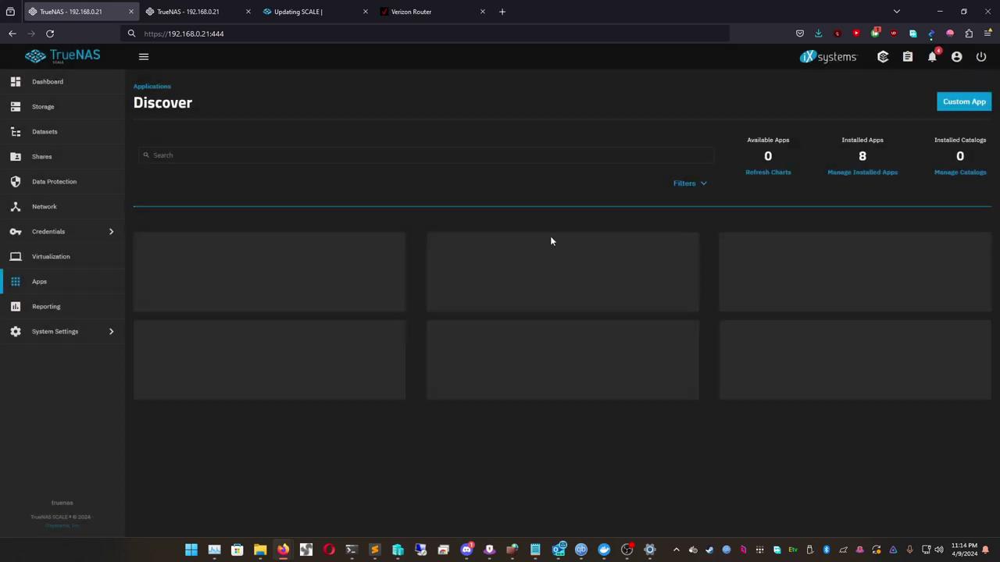
Step: Search the available apps for blocky, clear the search, and refresh the charts again in the background
left_click(261, 156)
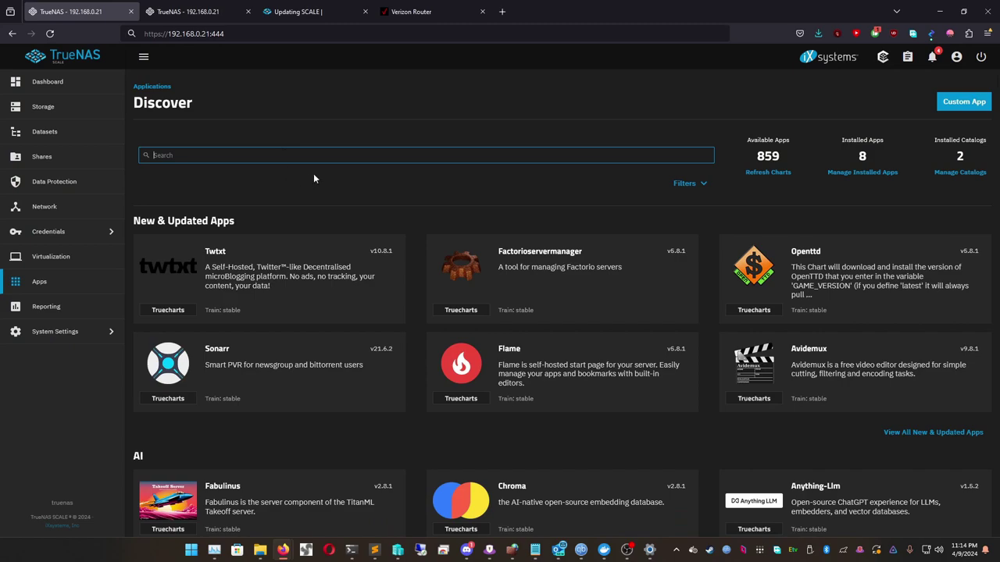
scroll(330, 170, "down", 10)
scroll(418, 318, "up", 10)
type("blocky")
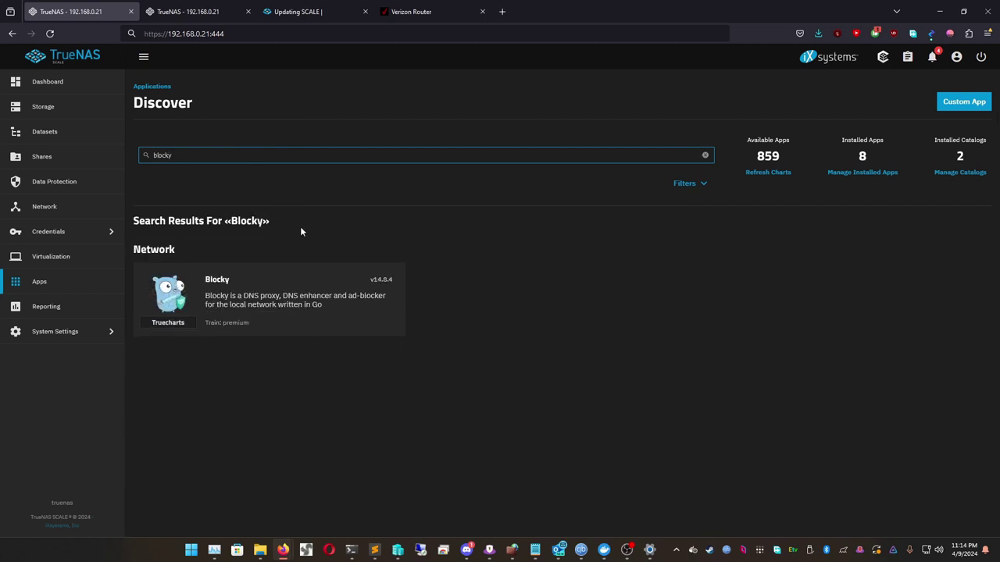
double_click(222, 157)
key("BackSpace")
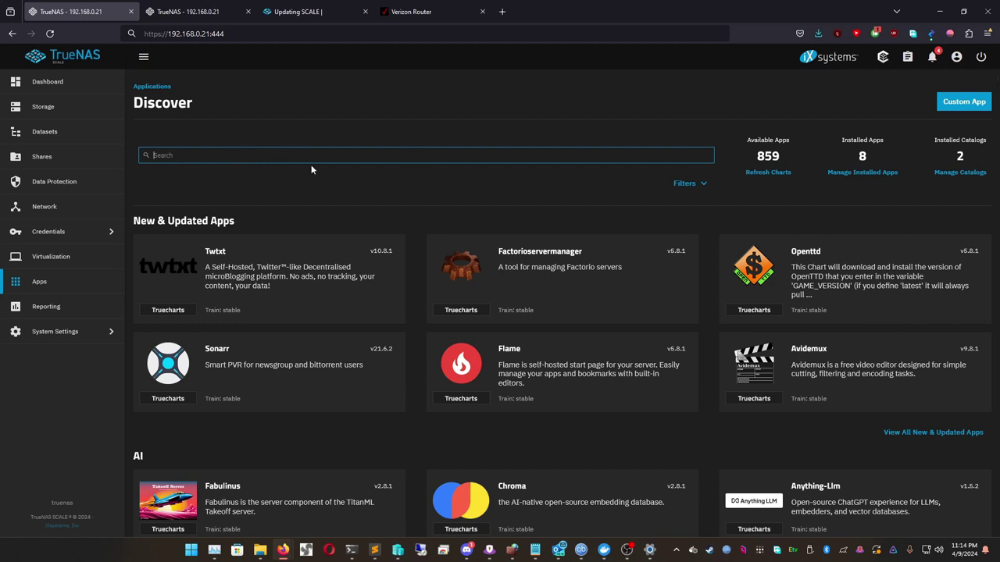
left_click(768, 172)
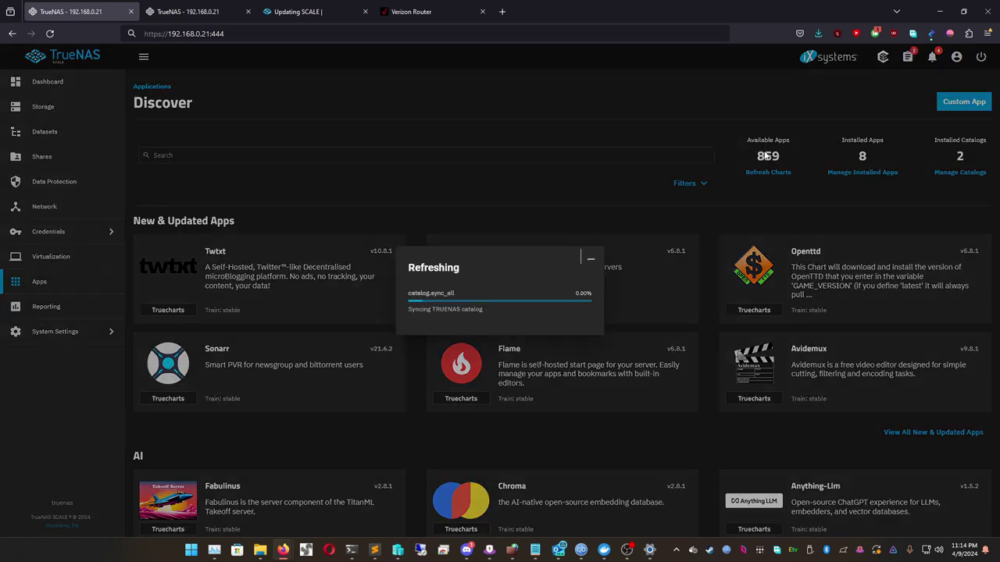
left_click(591, 259)
Step: Search the available apps for cloudflare and open the details page of the Truecharts Cloudflareddns app
left_click(456, 161)
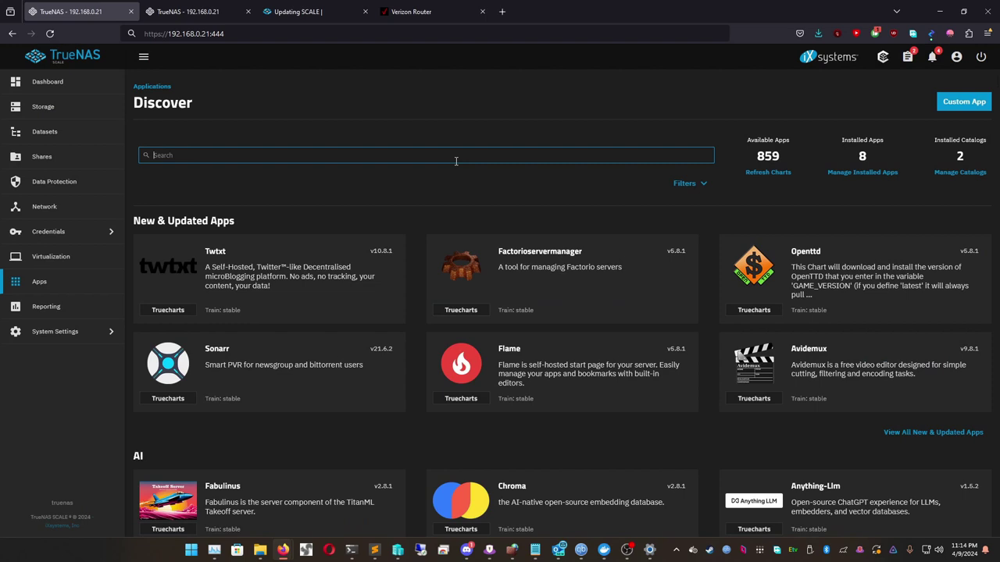
type("cloudflare")
scroll(395, 335, "down", 4)
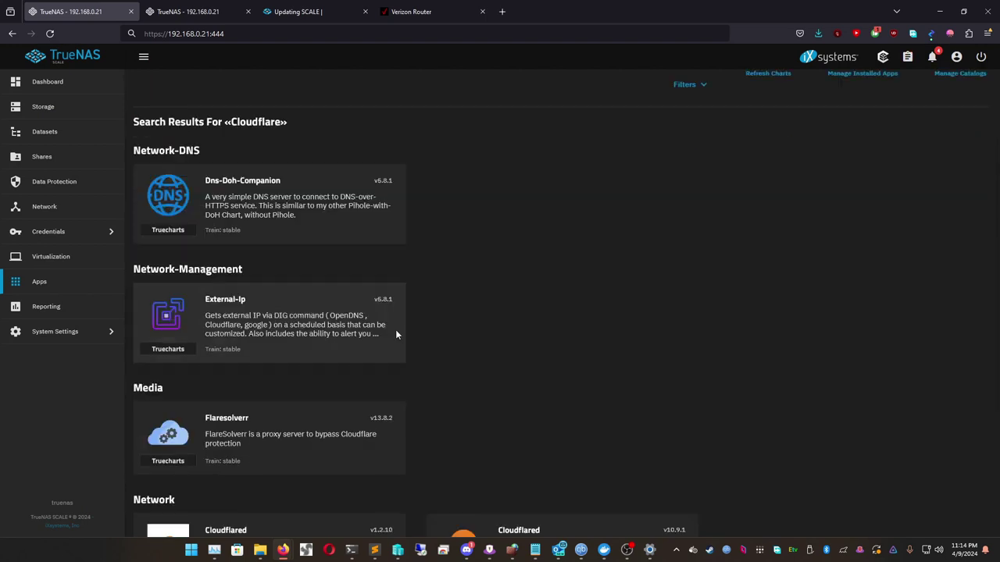
scroll(254, 100, "up", 4)
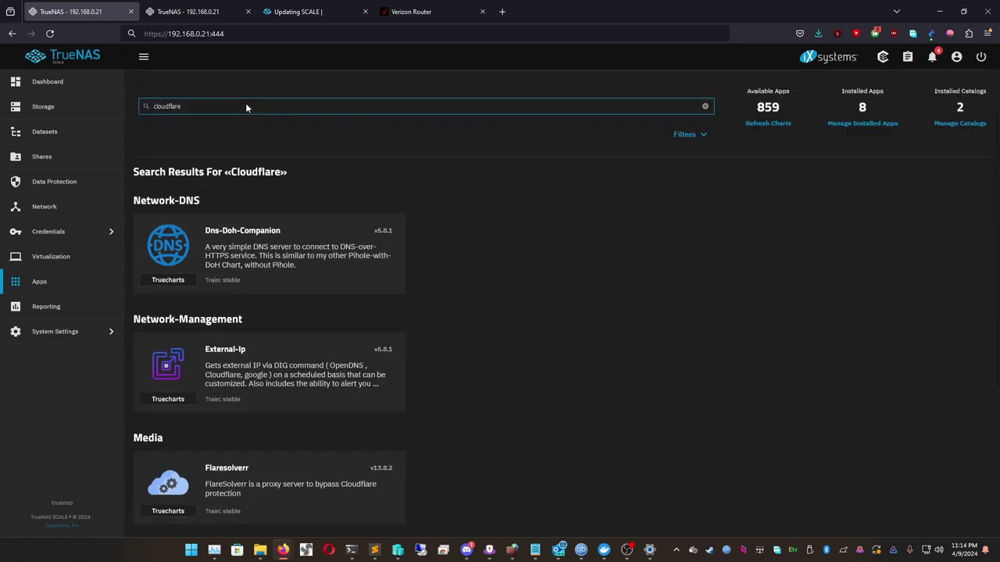
scroll(330, 475, "down", 4)
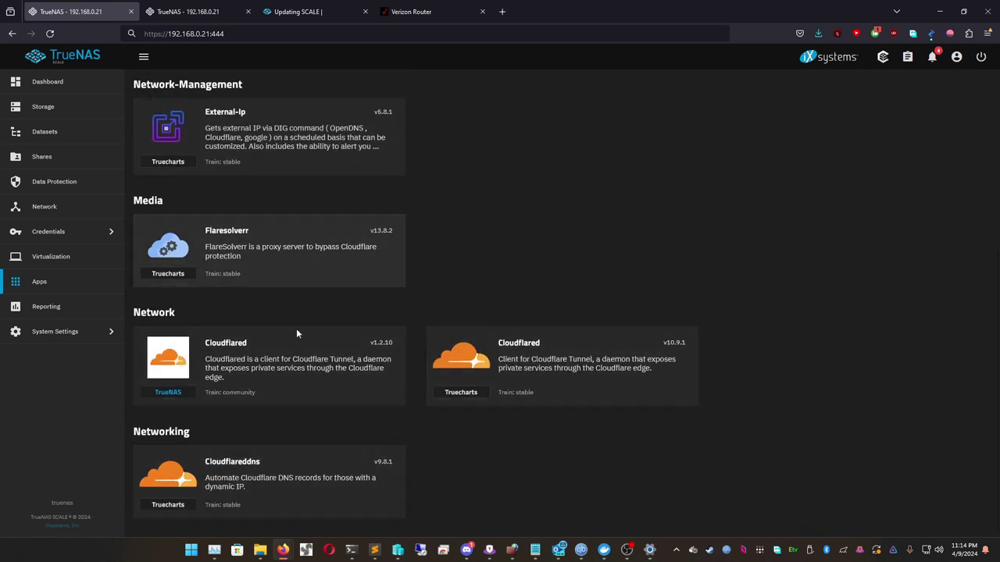
left_click(283, 477)
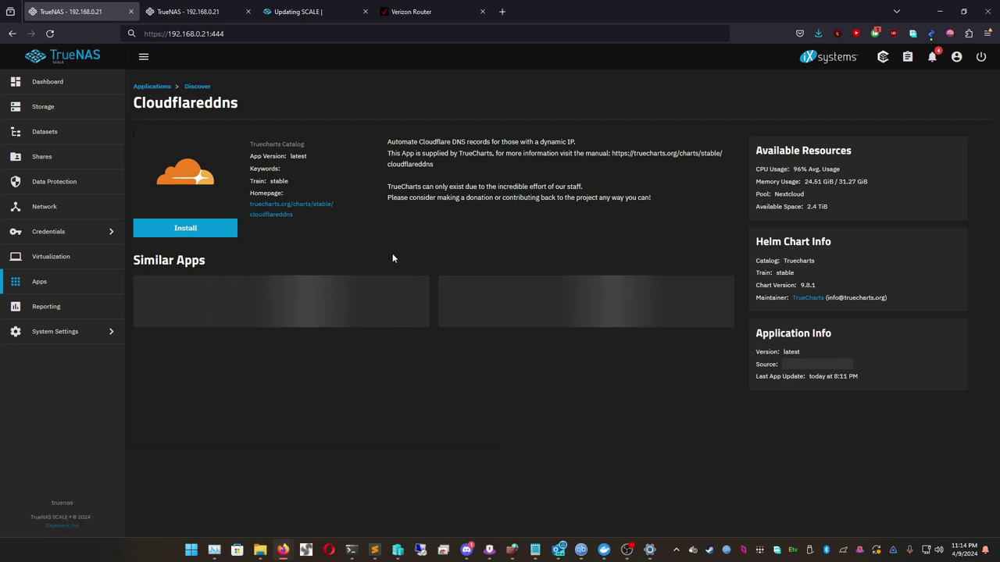
Step: Read the notes about TrueCharts staff effort, donations and contributions in the Cloudflareddns app description
double_click(450, 198)
left_click(450, 198)
triple_click(471, 187)
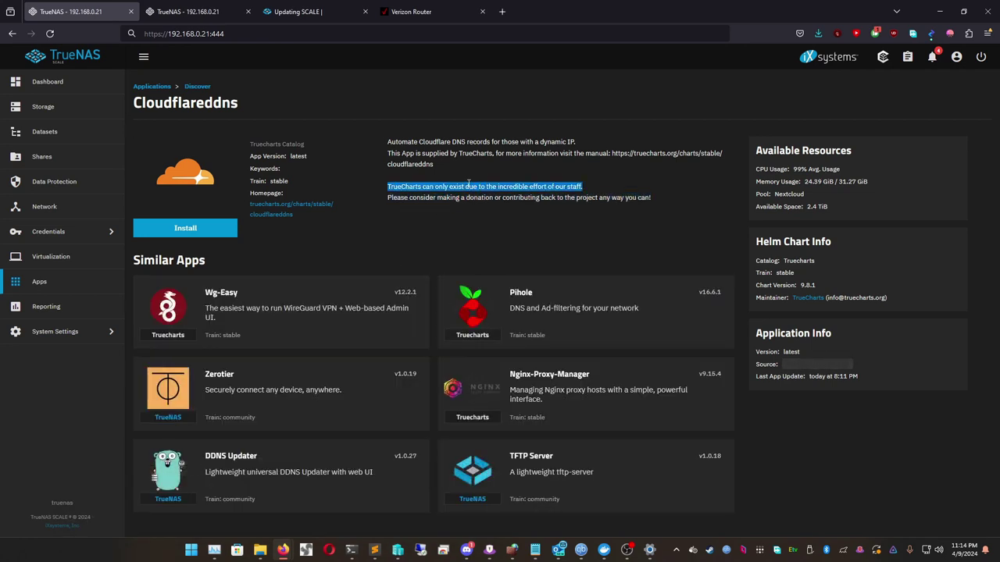
double_click(480, 198)
triple_click(482, 197)
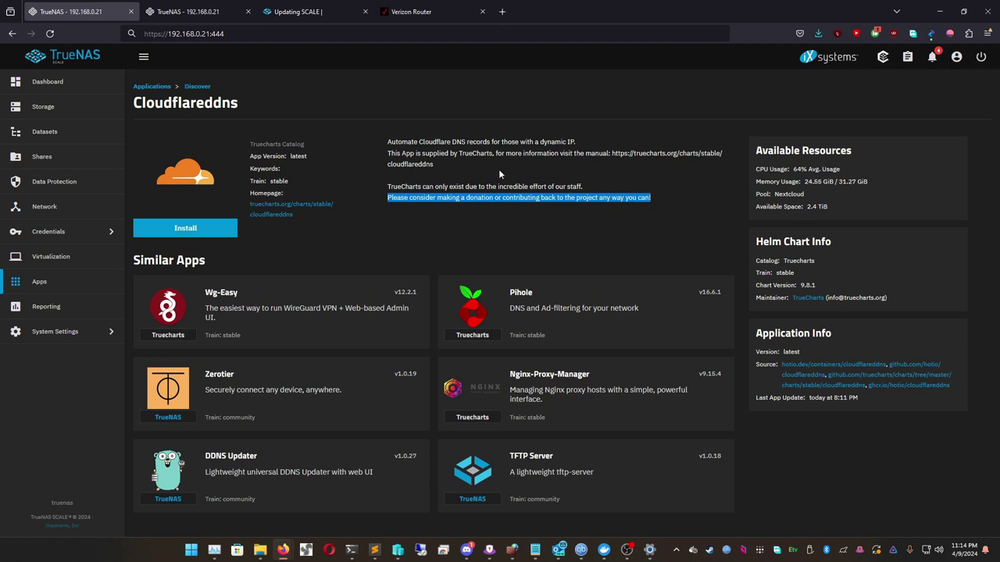
triple_click(522, 186)
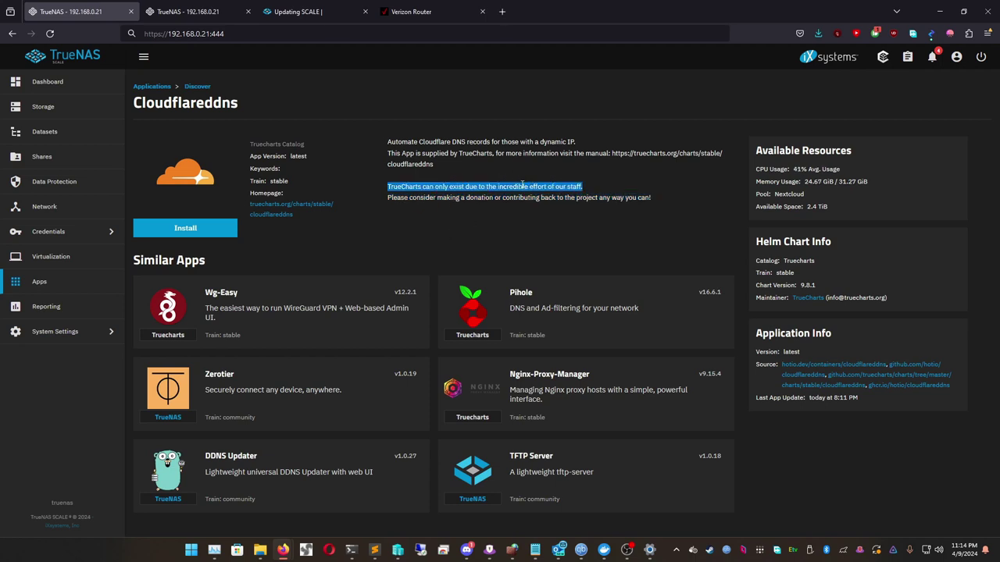
triple_click(523, 200)
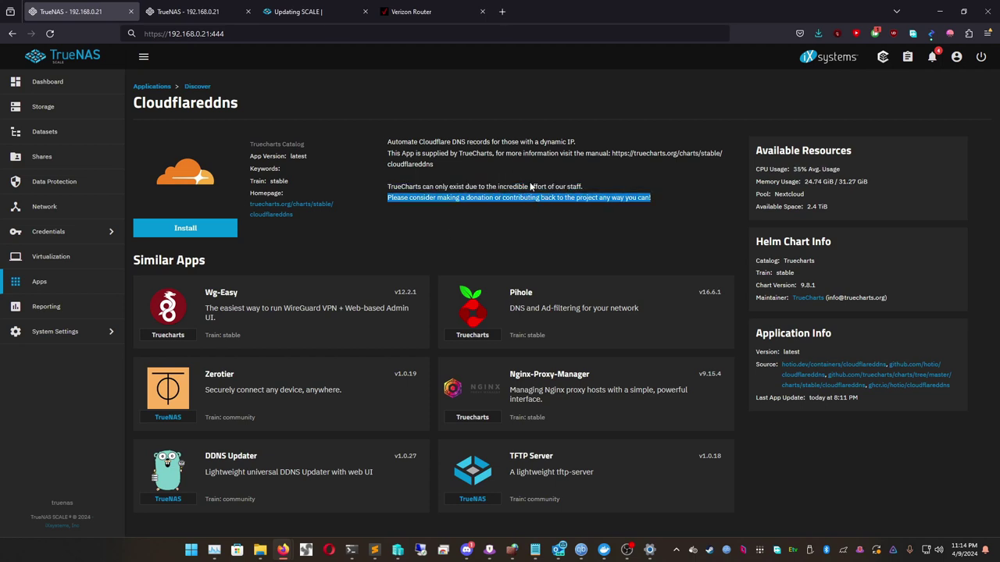
left_click(525, 185)
triple_click(525, 186)
left_click(532, 186)
double_click(538, 186)
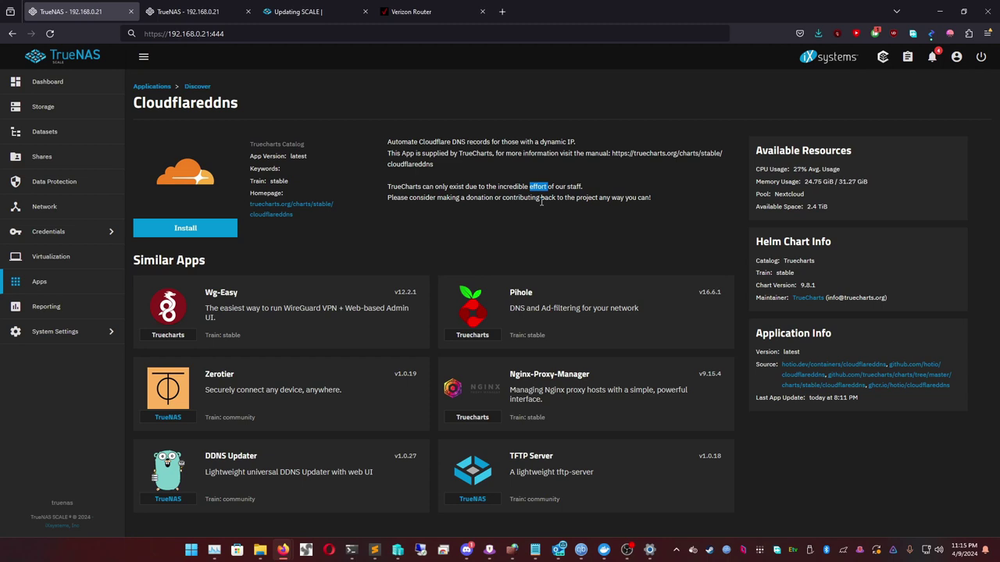
triple_click(551, 198)
left_click(553, 197)
mouse_move(283, 551)
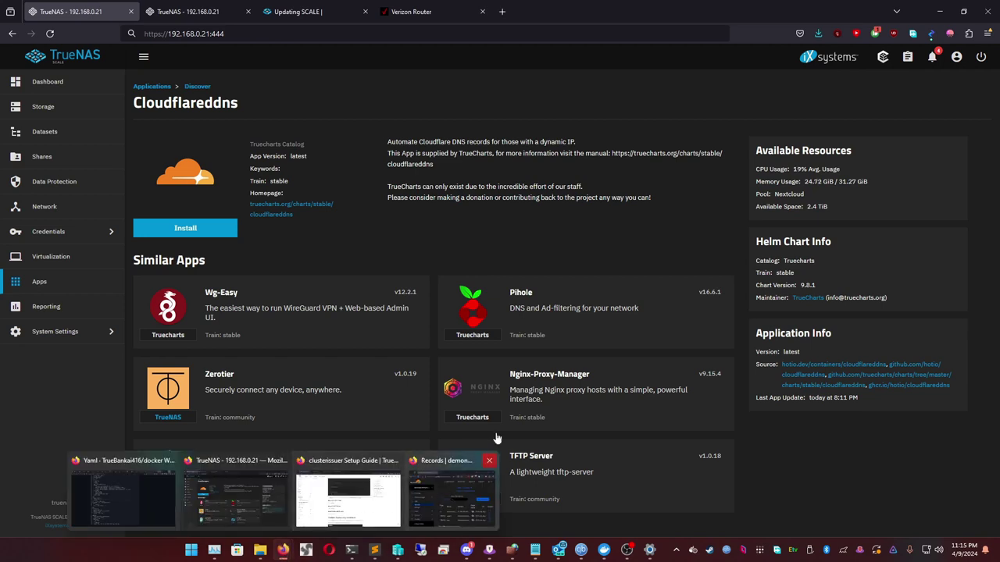
double_click(480, 197)
triple_click(513, 187)
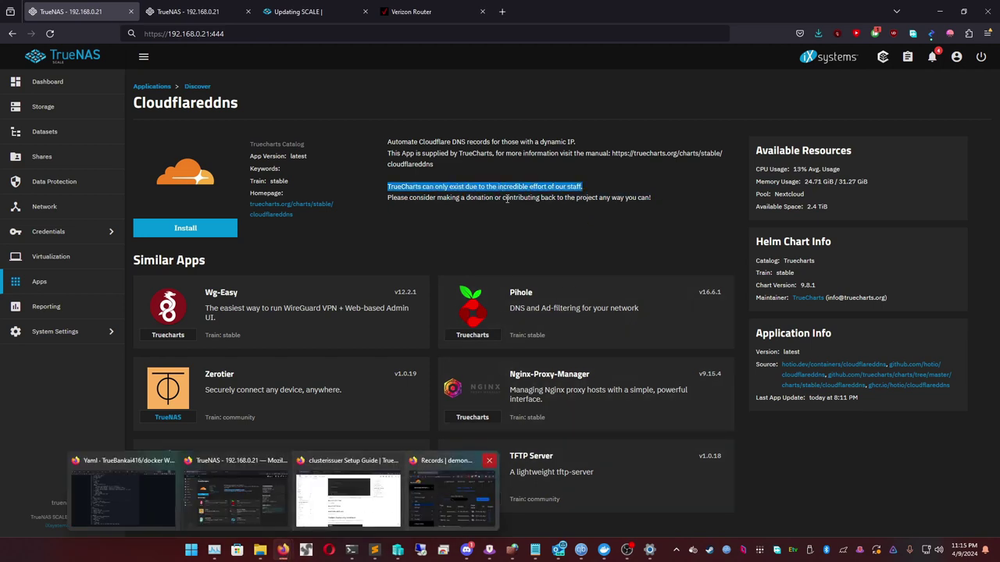
triple_click(520, 198)
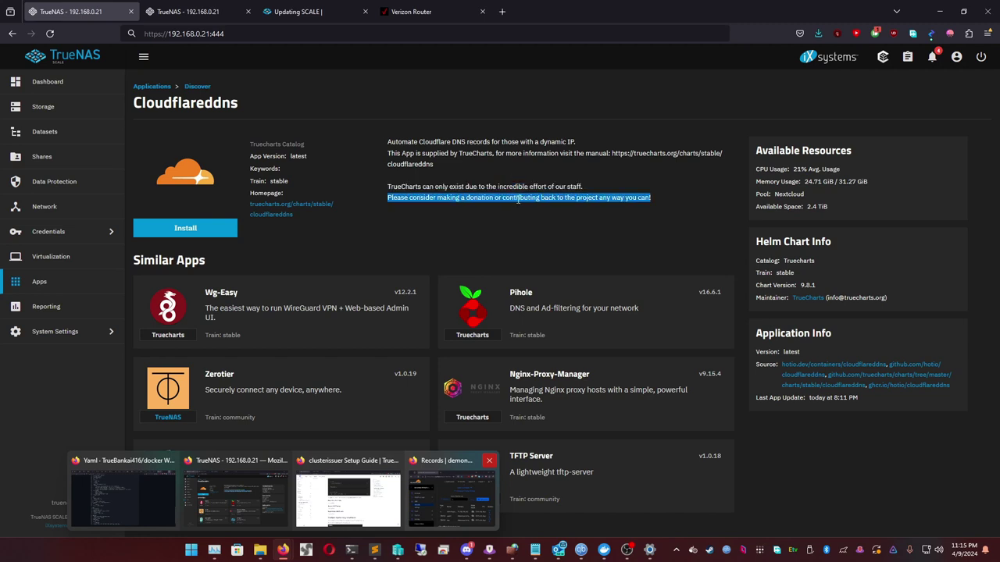
double_click(522, 198)
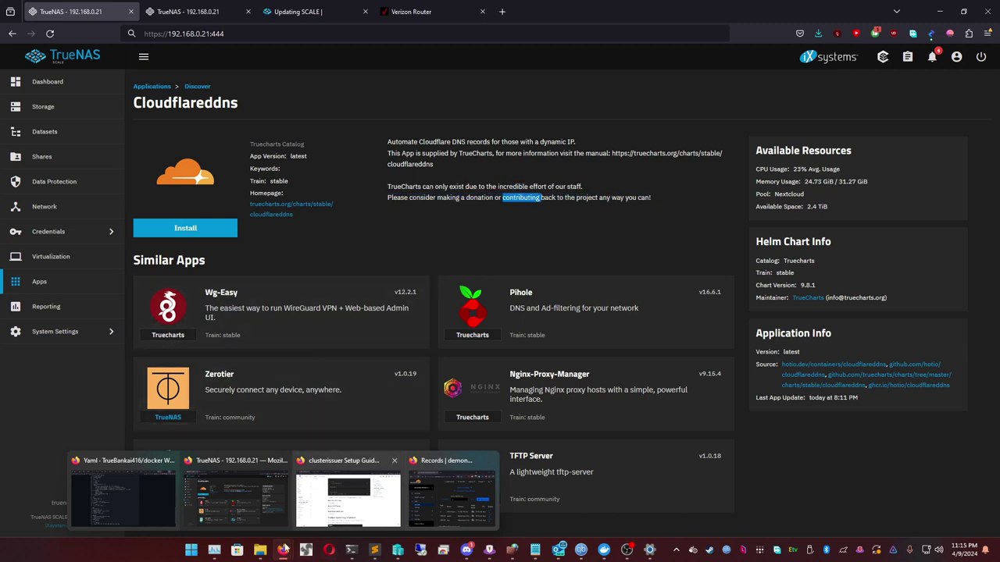
mouse_move(557, 4)
left_mouse_down()
mouse_move(558, 14)
mouse_move(559, 3)
left_mouse_up()
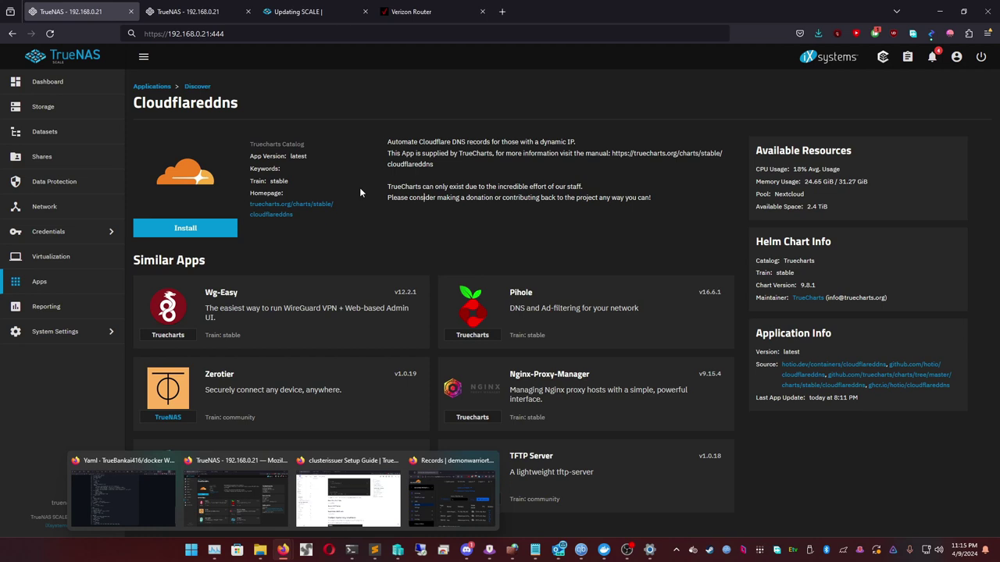
triple_click(478, 197)
left_click(492, 188)
triple_click(492, 187)
double_click(513, 188)
triple_click(513, 198)
triple_click(517, 187)
triple_click(516, 199)
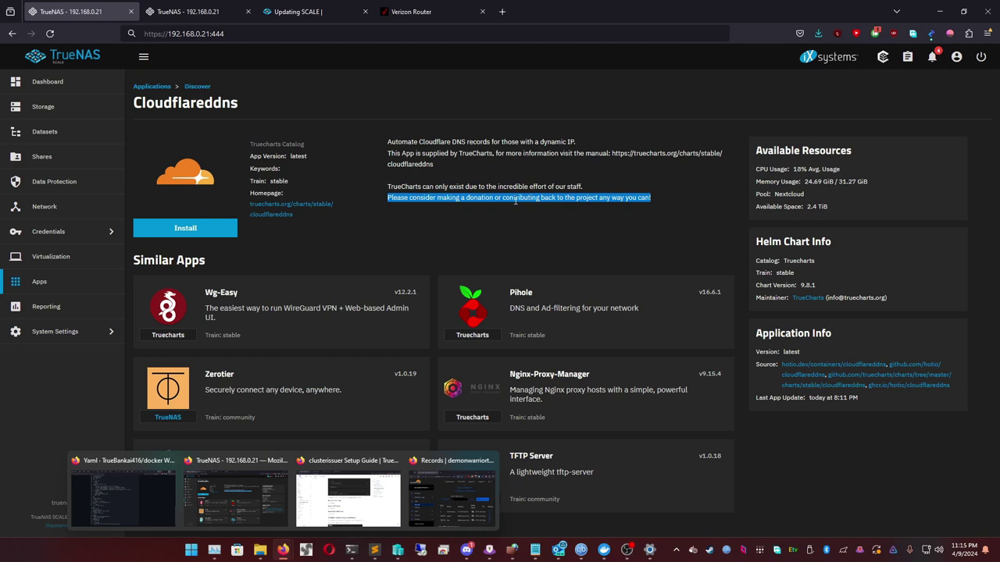
triple_click(515, 198)
double_click(514, 198)
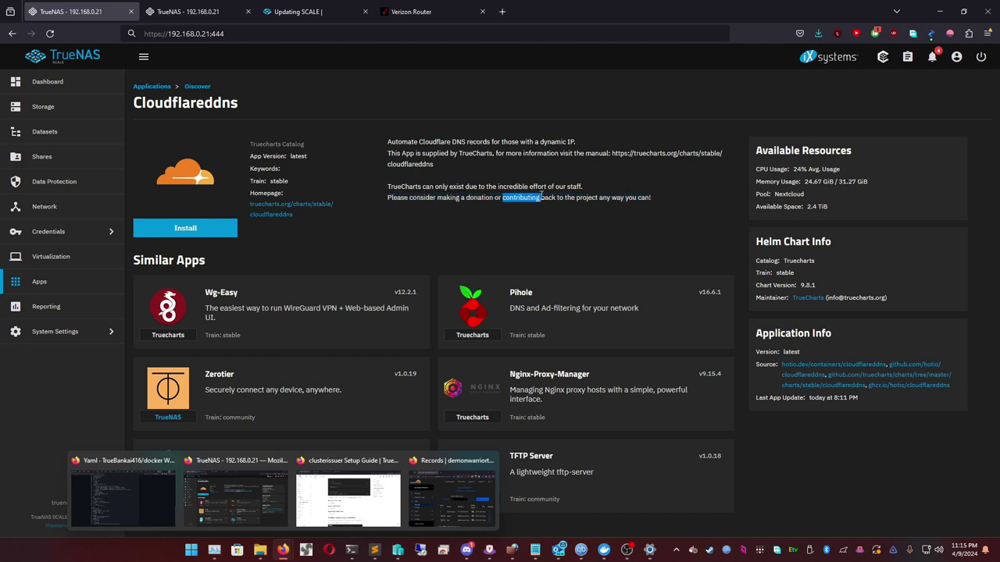
triple_click(519, 199)
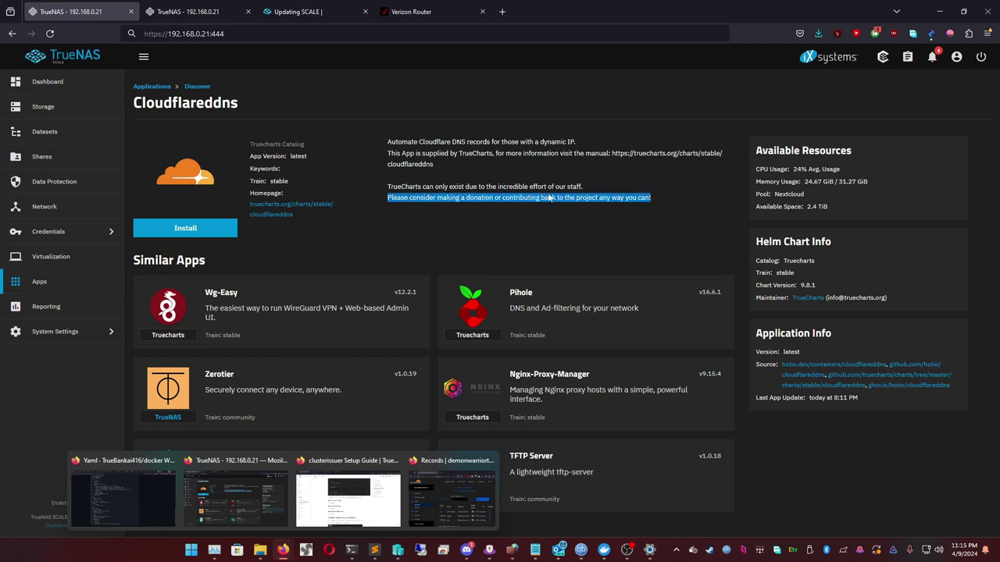
triple_click(554, 198)
double_click(518, 200)
double_click(550, 198)
double_click(525, 198)
double_click(548, 198)
double_click(515, 198)
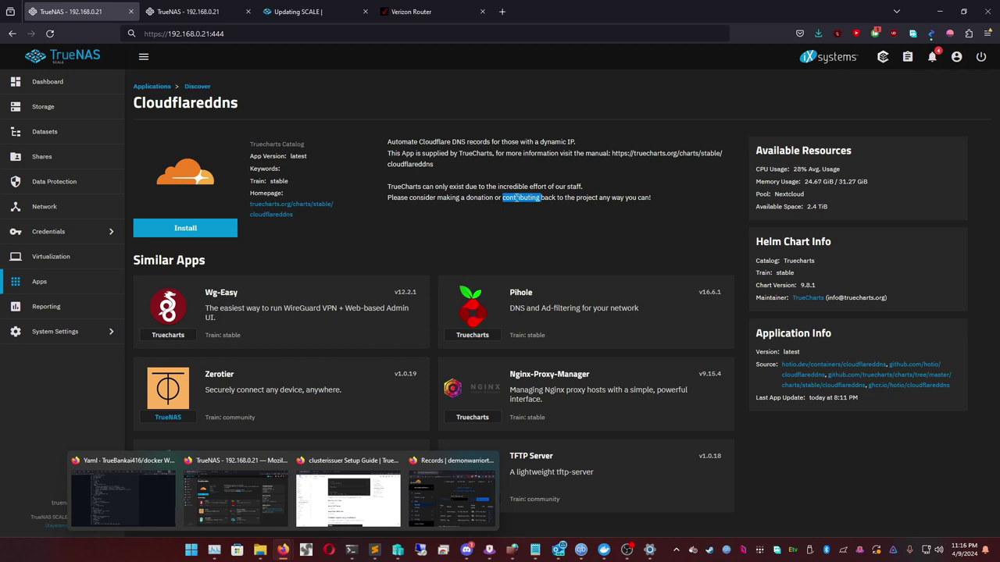
left_click(528, 197)
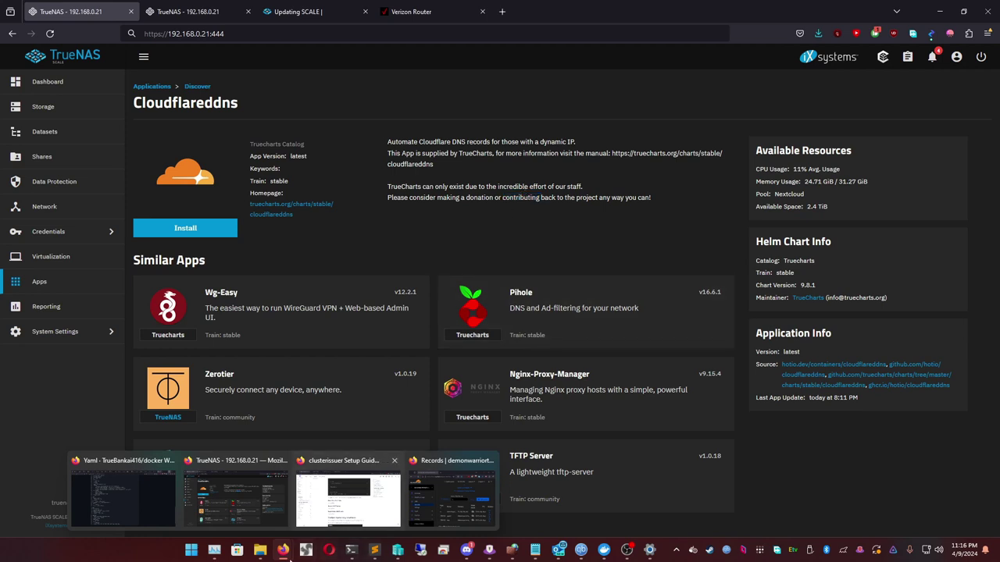
triple_click(531, 197)
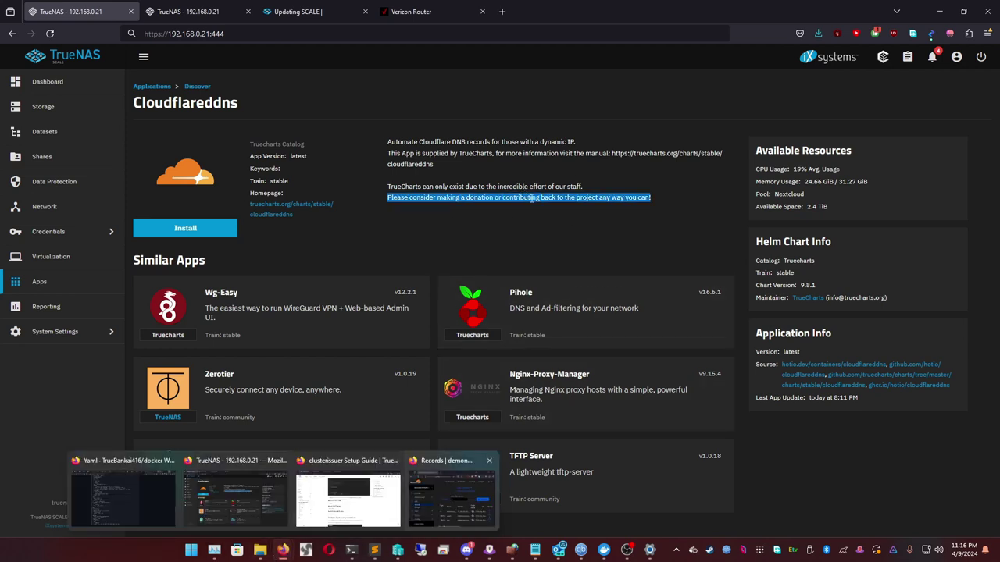
triple_click(515, 188)
triple_click(528, 197)
triple_click(528, 198)
triple_click(524, 187)
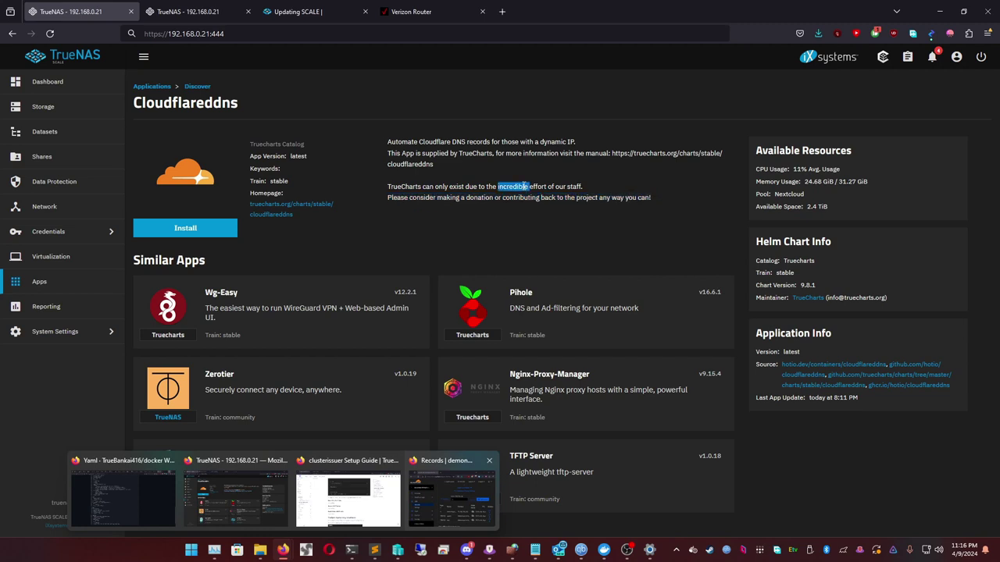
double_click(521, 198)
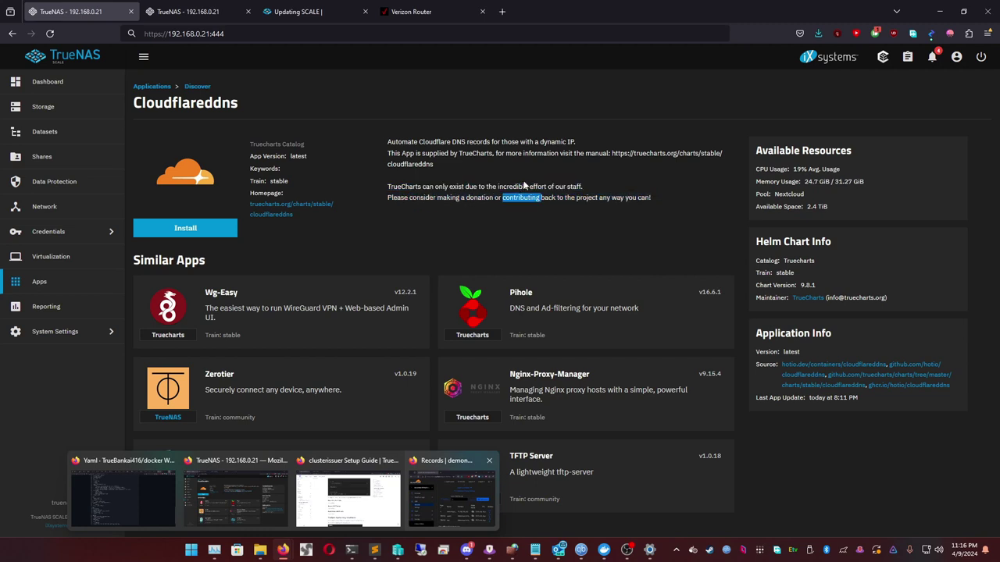
triple_click(498, 187)
double_click(519, 198)
triple_click(523, 200)
left_click(523, 197)
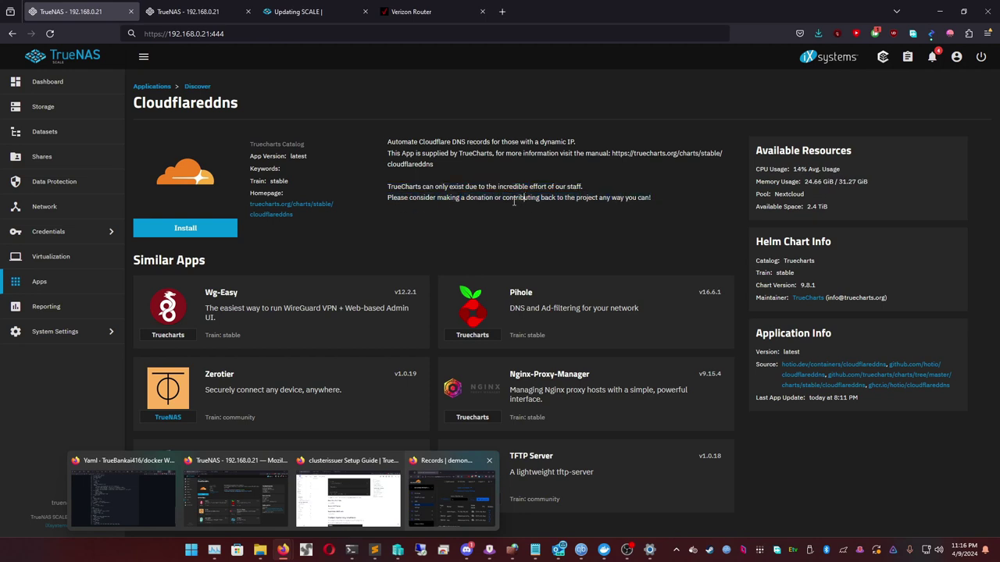
triple_click(526, 198)
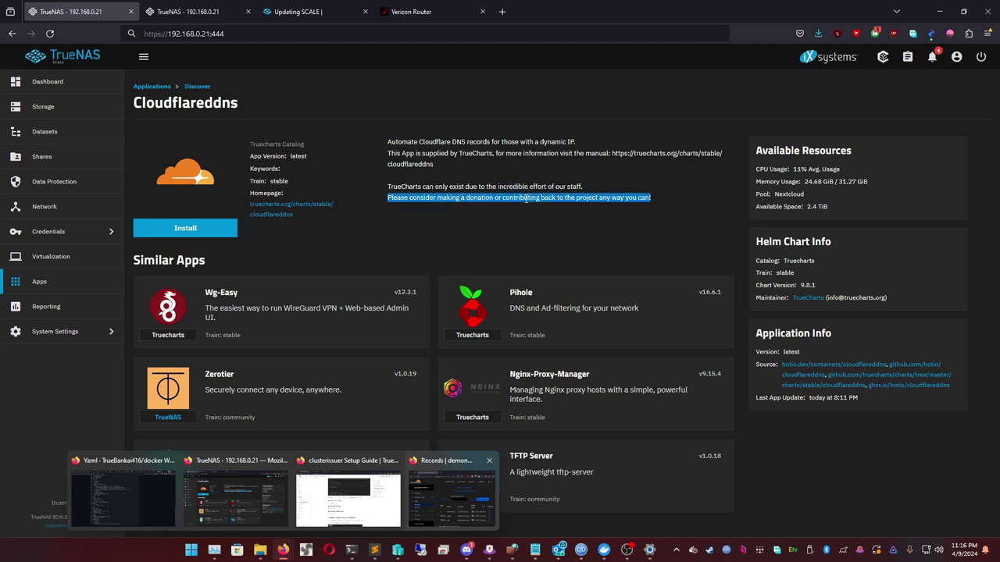
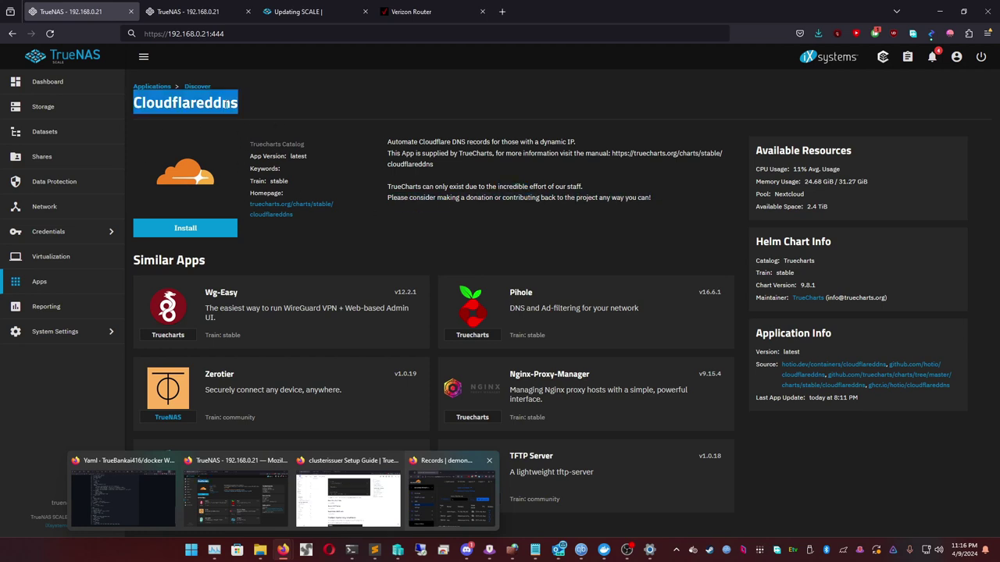
triple_click(472, 191)
left_click(502, 197)
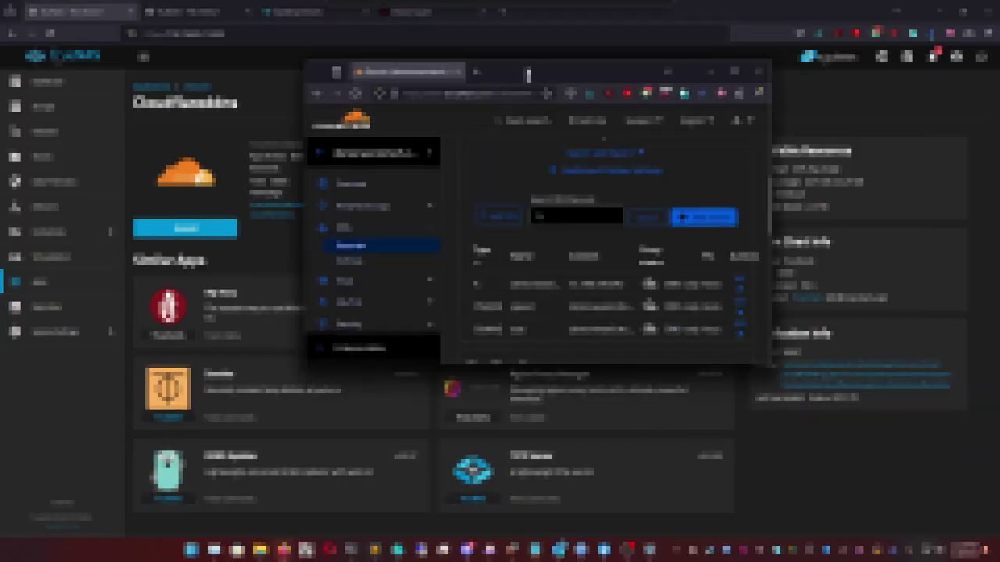
Step: Check the domain's DNS records in the Cloudflare dashboard and return to the Cloudflareddns app page
scroll(356, 244, "up", 1)
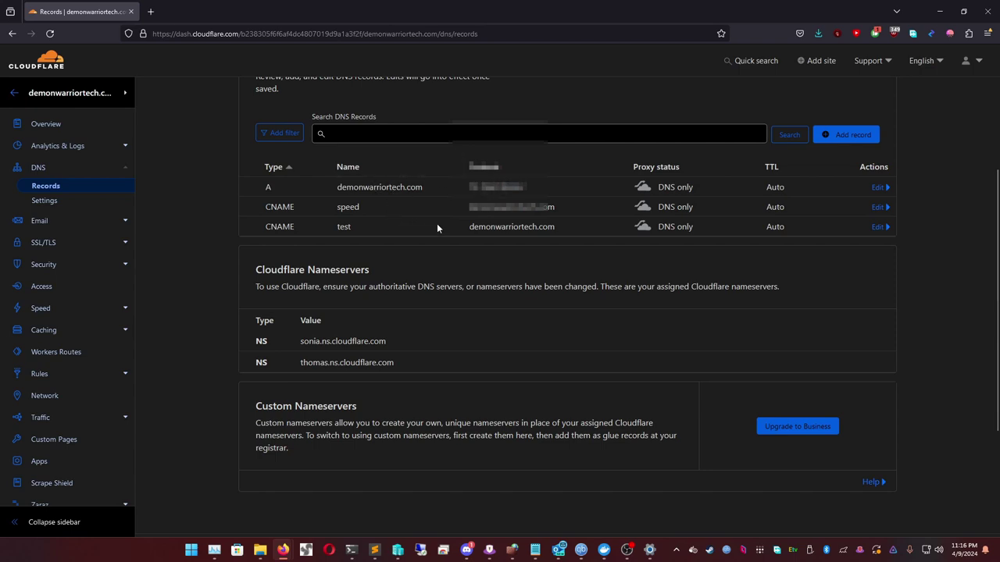
left_click(938, 16)
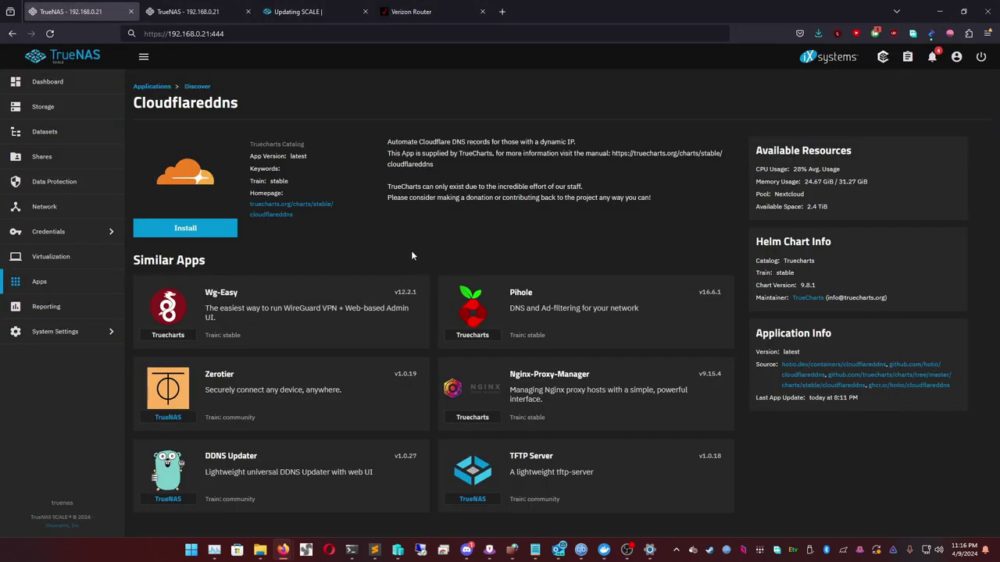
Step: Start installing the Cloudflareddns app and set its timezone to America/Chicago
left_click(209, 234)
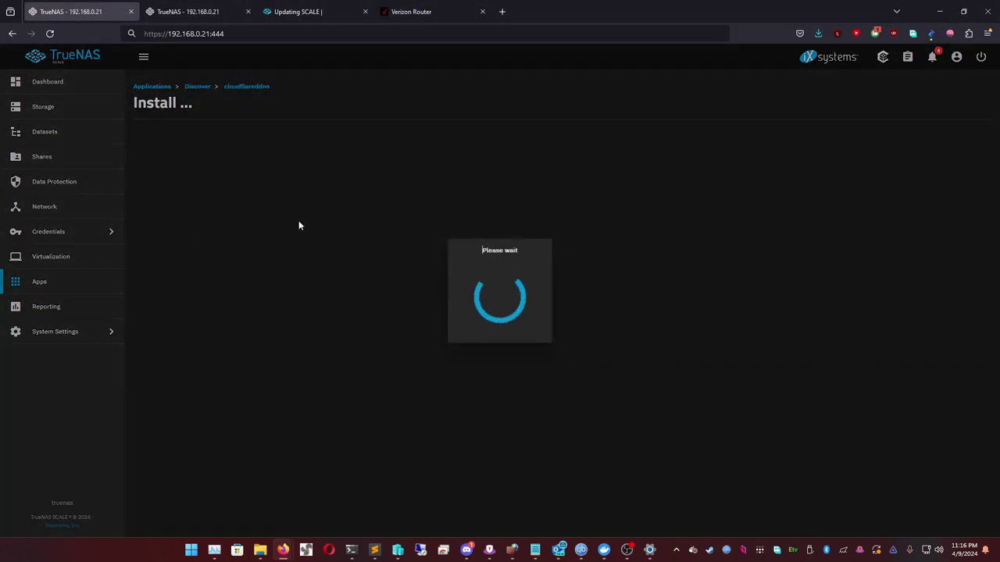
scroll(288, 258, "down", 2)
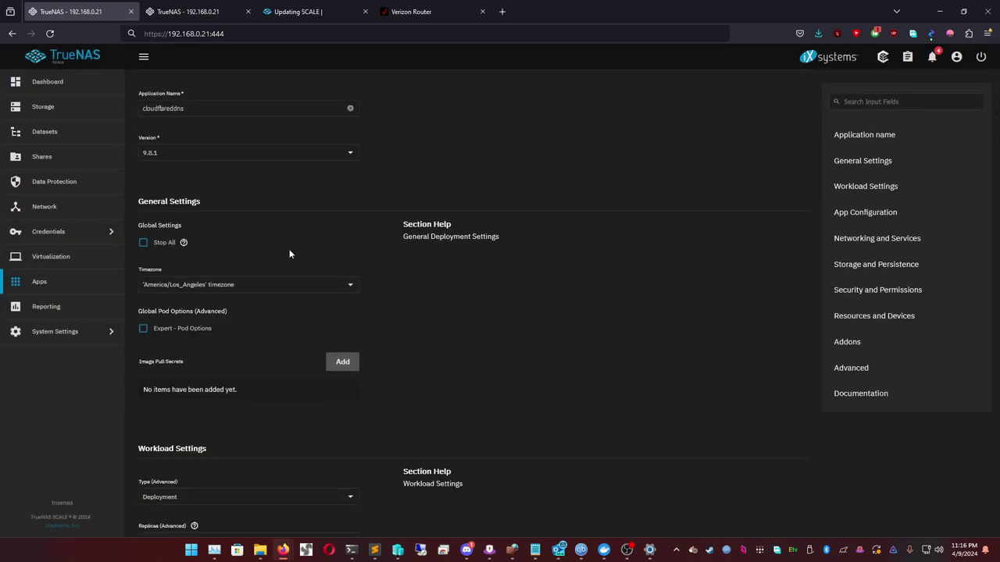
left_click(217, 236)
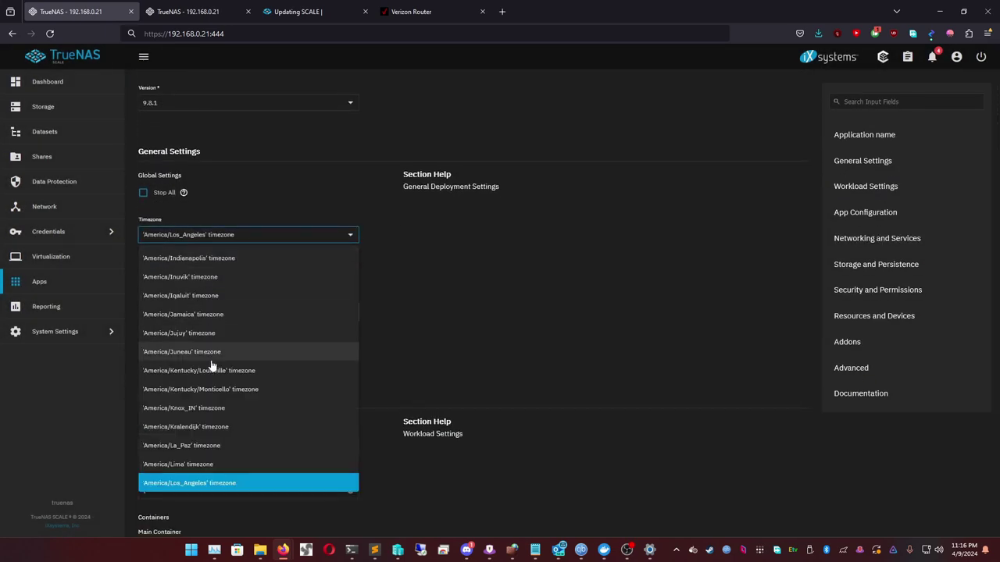
scroll(203, 355, "up", 8)
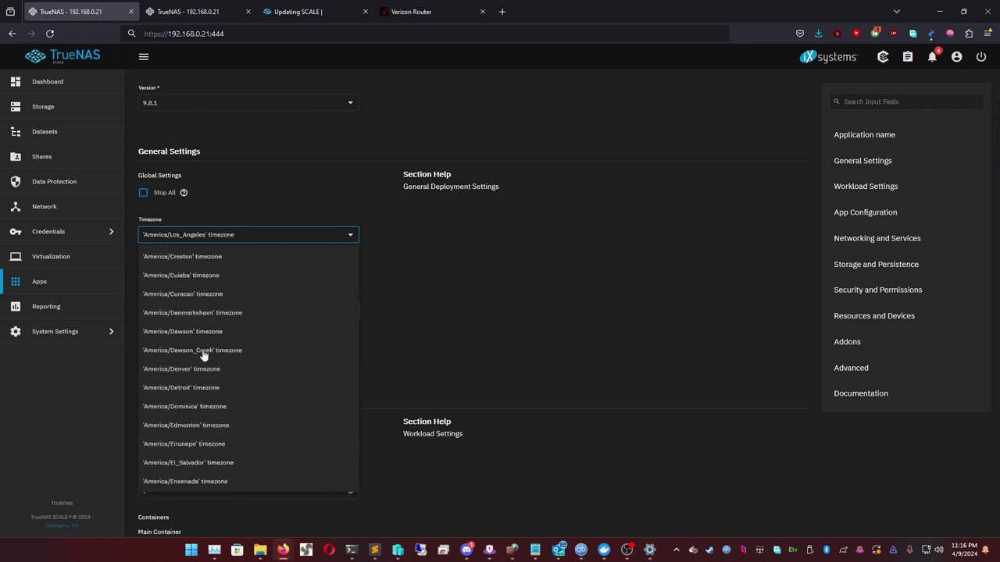
scroll(190, 301, "up", 4)
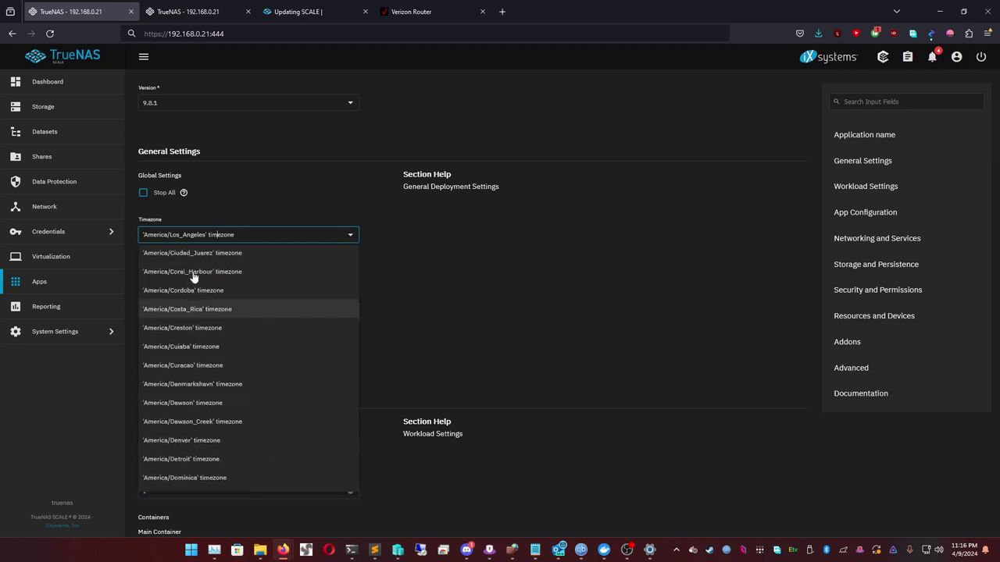
left_click(187, 320)
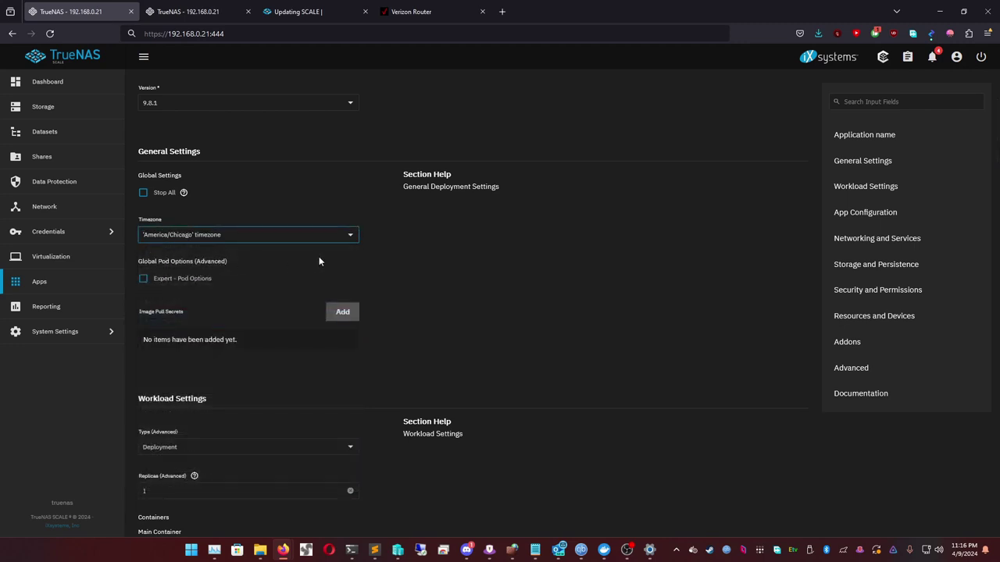
Step: Review the Cloudflareddns app configuration, focusing on the CF API Token and CF API Token Zone fields
scroll(300, 292, "down", 3)
scroll(204, 303, "down", 4)
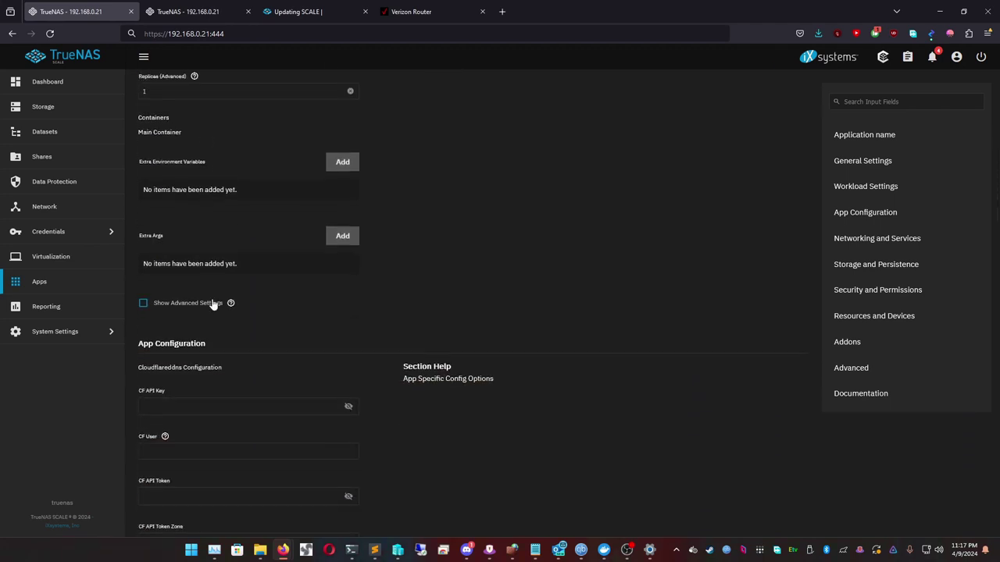
scroll(259, 335, "down", 1)
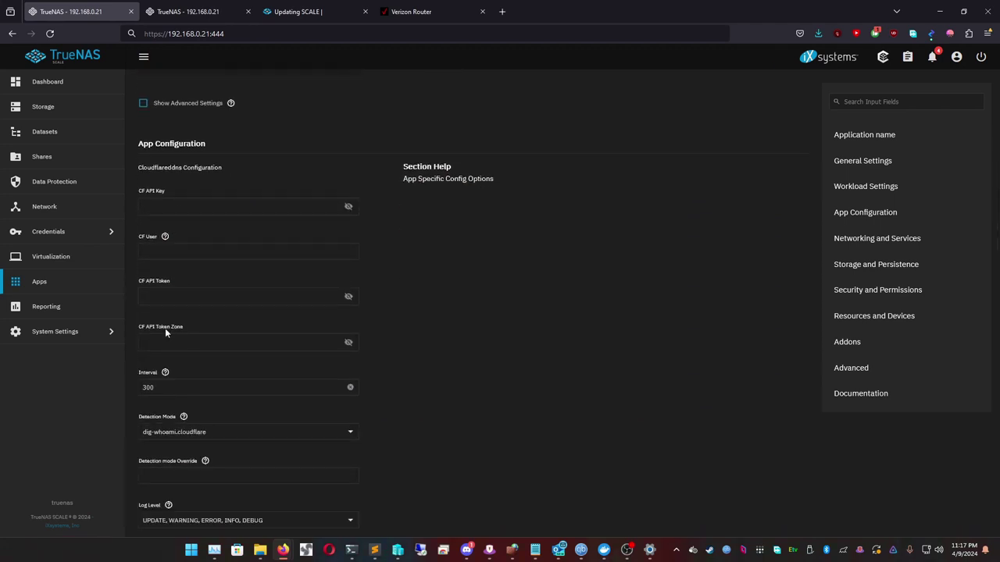
left_click(188, 297)
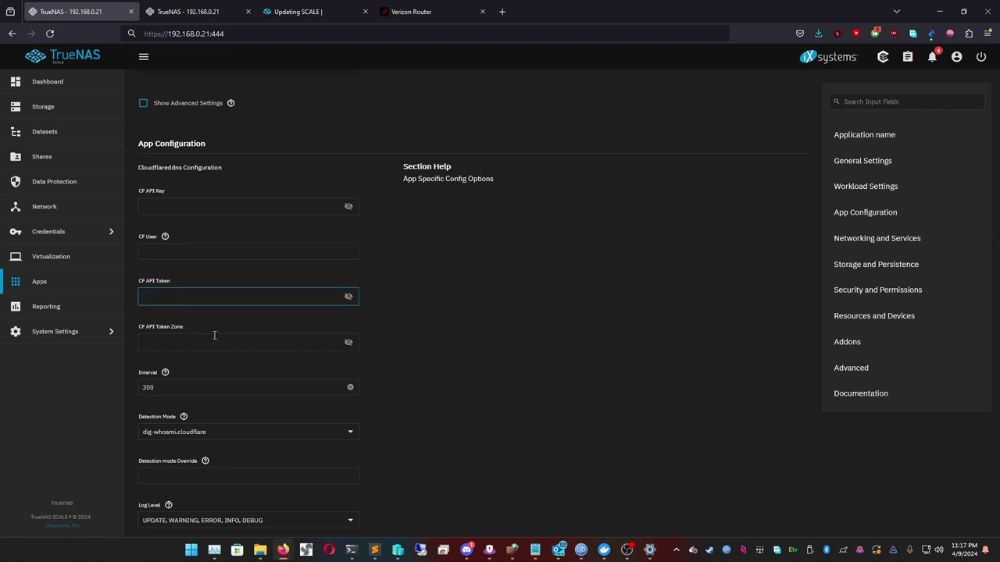
scroll(188, 342, "down", 1)
left_click(169, 291)
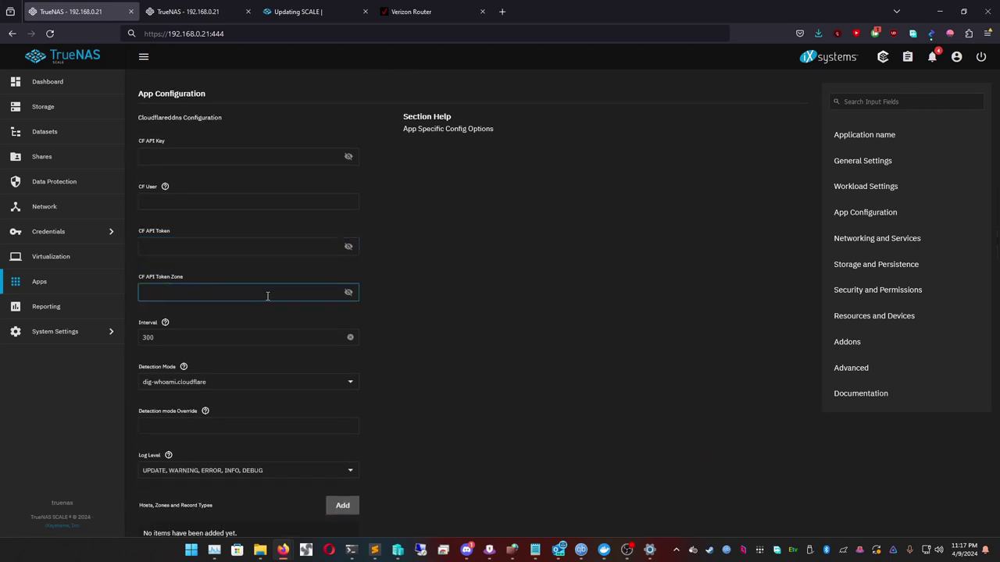
left_click(187, 244)
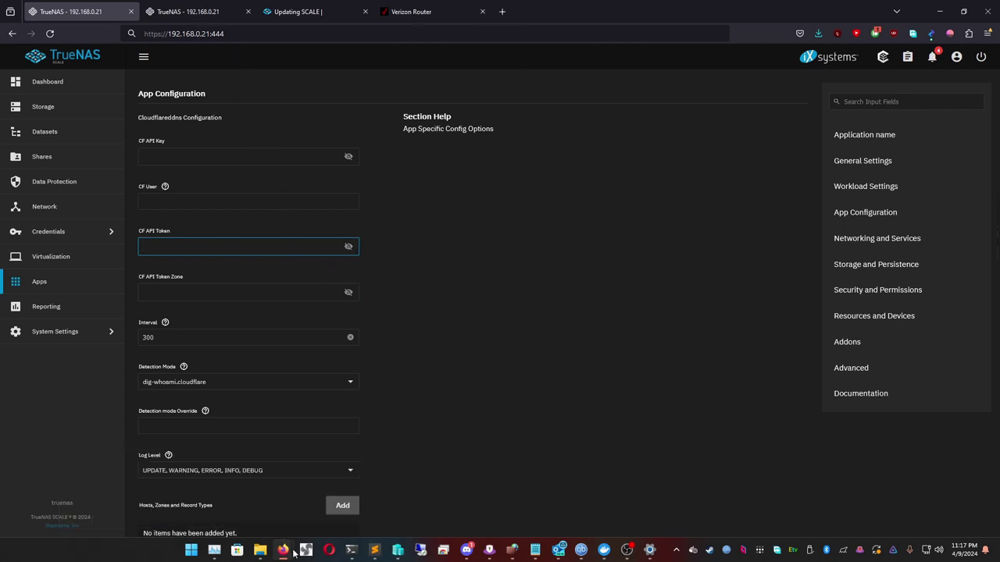
Step: Switch to the Cloudflare dashboard and go from the domain's overview to the User API Tokens page
mouse_move(285, 551)
left_click(451, 475)
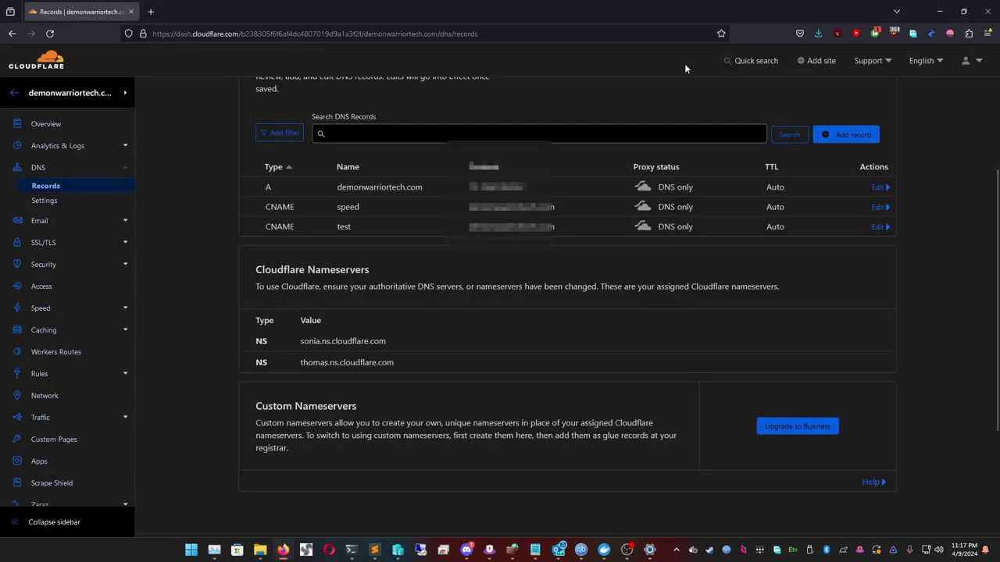
left_click(44, 125)
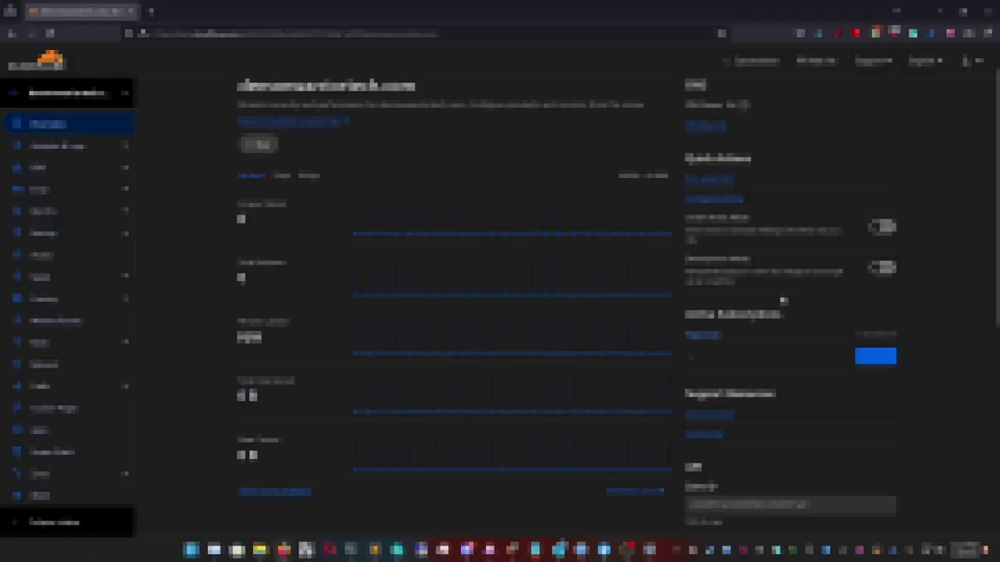
scroll(781, 306, "down", 2)
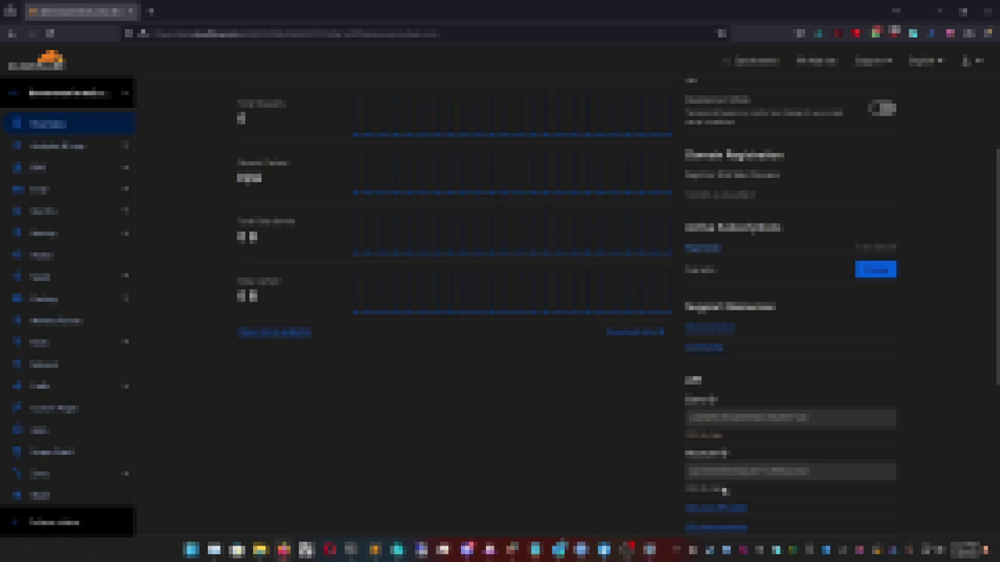
scroll(715, 441, "down", 1)
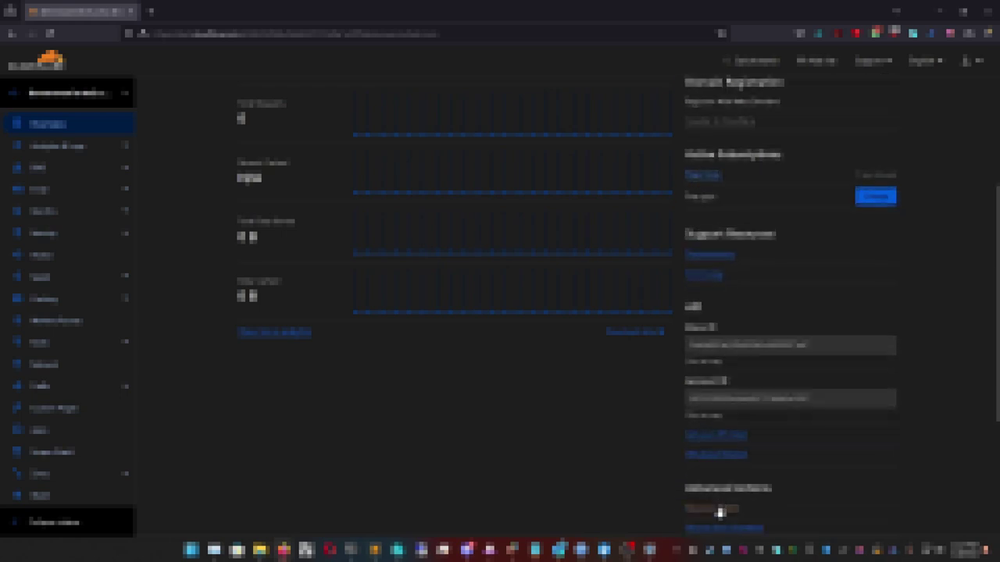
left_click(717, 432)
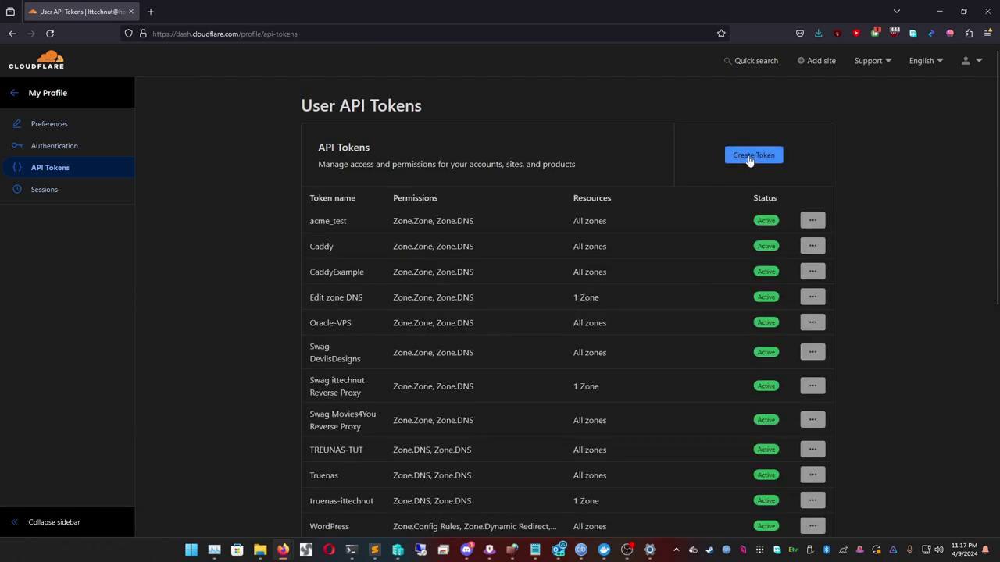
Step: Start creating a custom Cloudflare API token and set the scope of its first permission to Zone
left_click(751, 155)
scroll(485, 256, "down", 3)
scroll(503, 251, "up", 1)
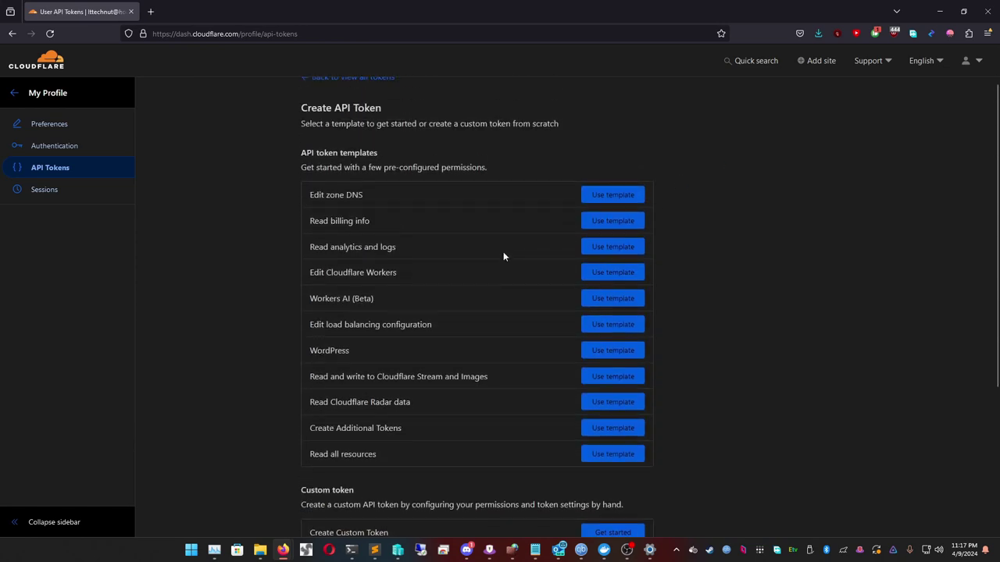
scroll(503, 253, "down", 1)
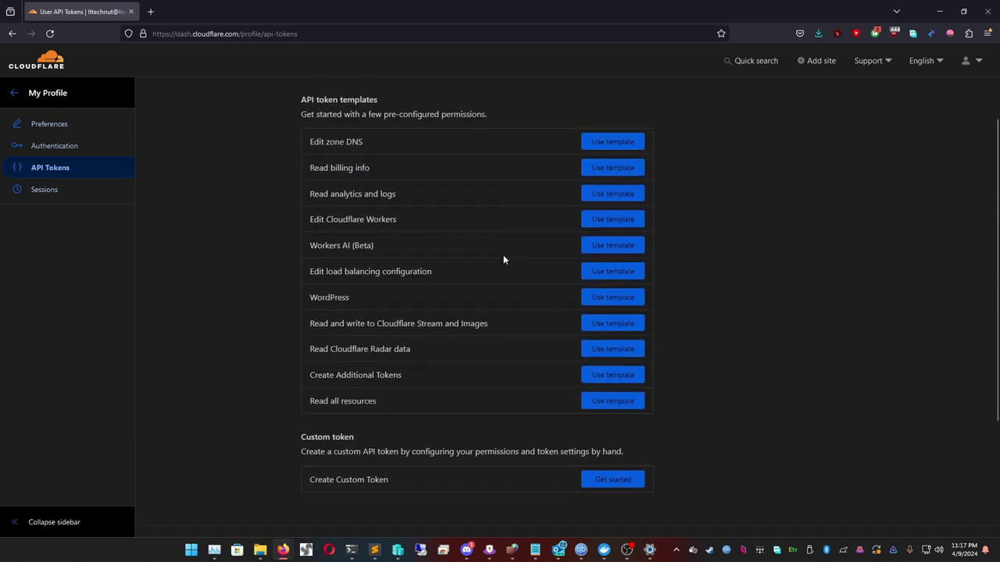
left_click(588, 479)
left_click(355, 278)
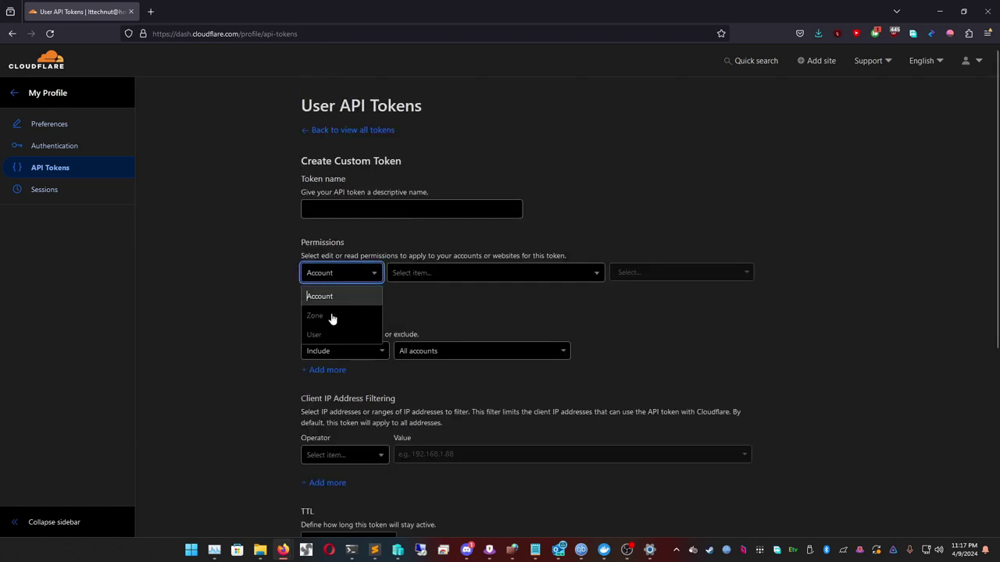
left_click(316, 315)
left_click(398, 272)
scroll(425, 355, "down", 8)
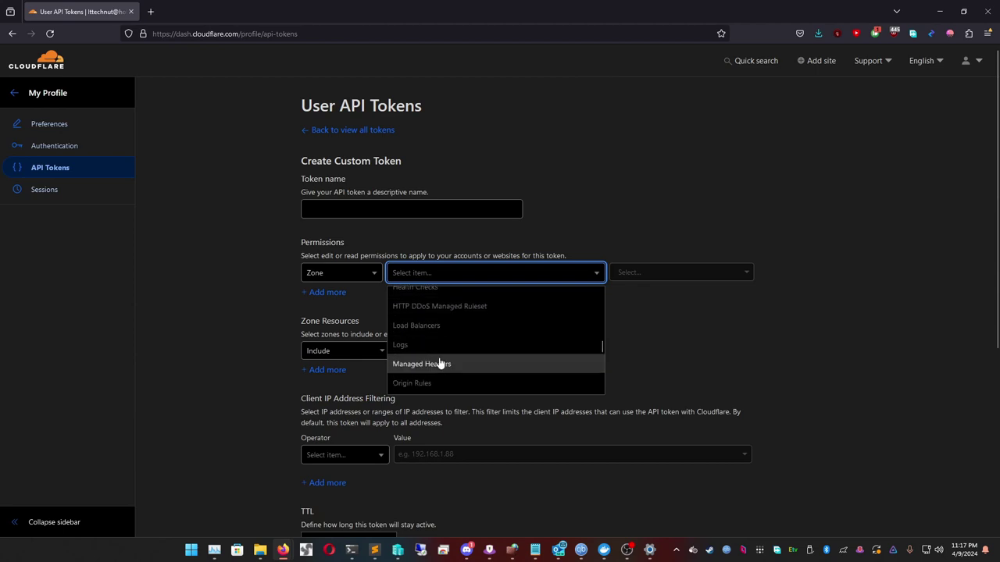
scroll(440, 364, "down", 5)
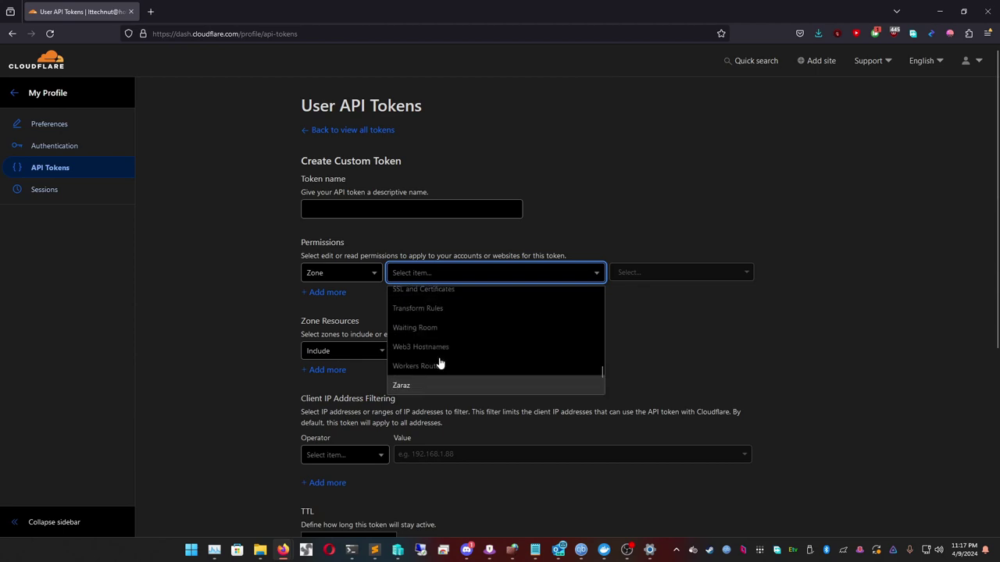
left_click(469, 279)
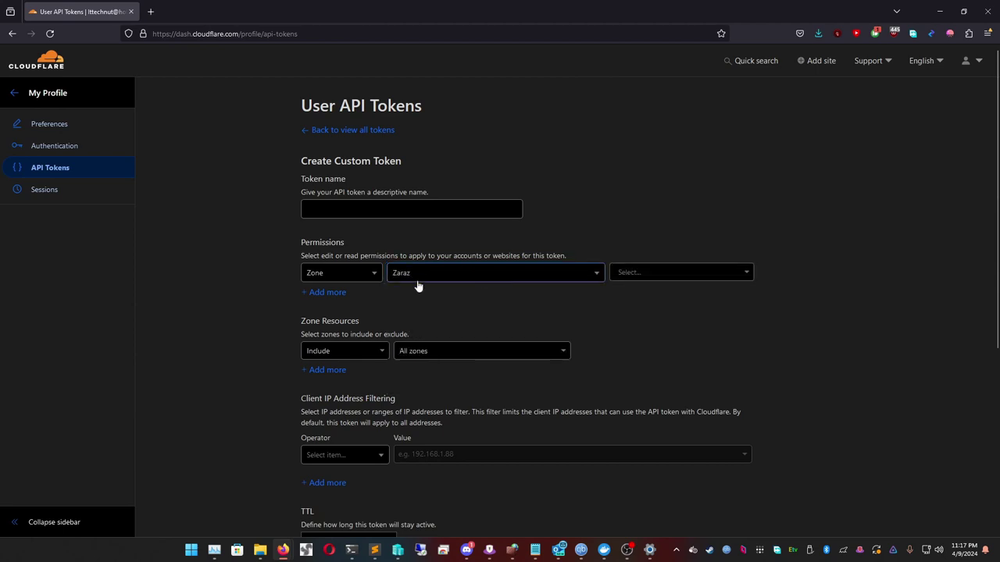
left_click(361, 274)
left_click(341, 316)
Step: Set the first permission's item to Zone with Read access
left_click(435, 274)
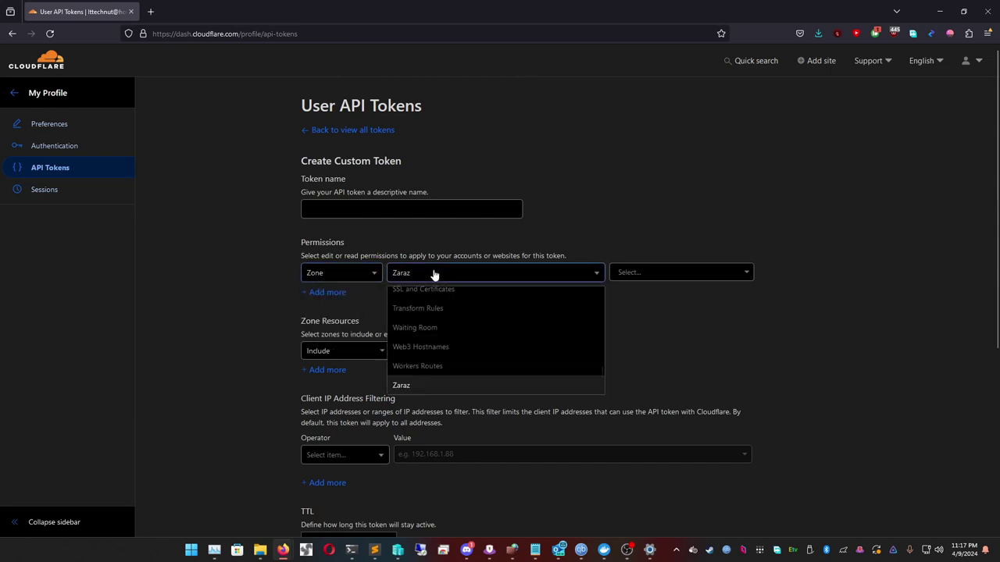
scroll(419, 382, "down", 1)
scroll(419, 367, "down", 1)
left_click(418, 347)
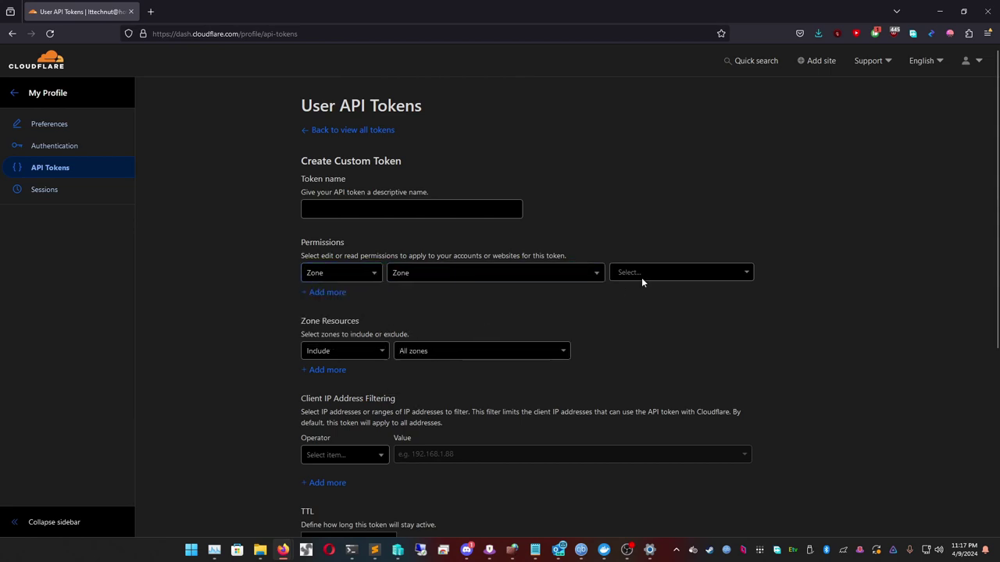
left_click(659, 270)
left_click(642, 302)
left_click(370, 356)
Step: Add a second permission to the token and set its scope to Zone
left_click(327, 292)
left_click(337, 300)
left_click(334, 341)
left_click(422, 295)
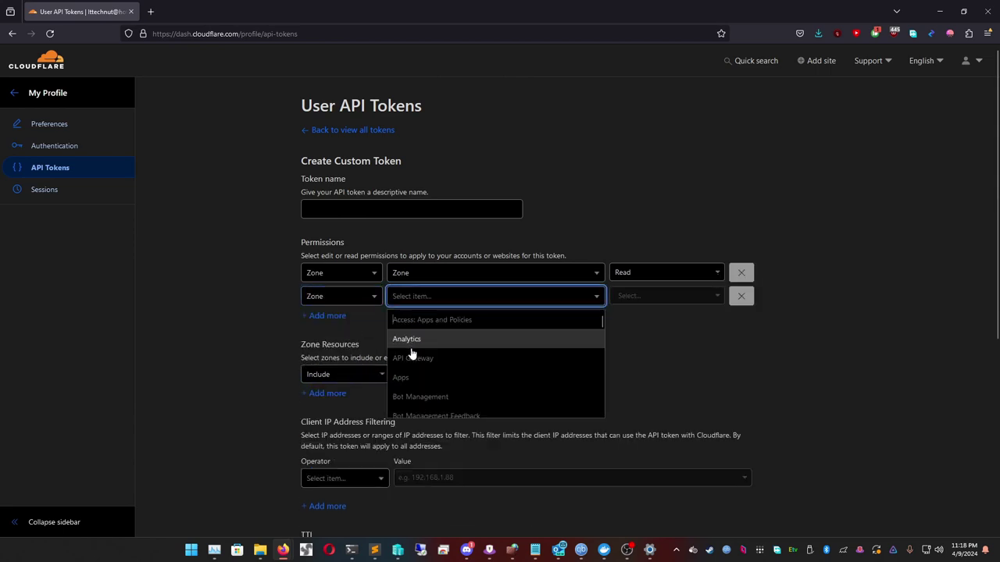
scroll(422, 351, "down", 10)
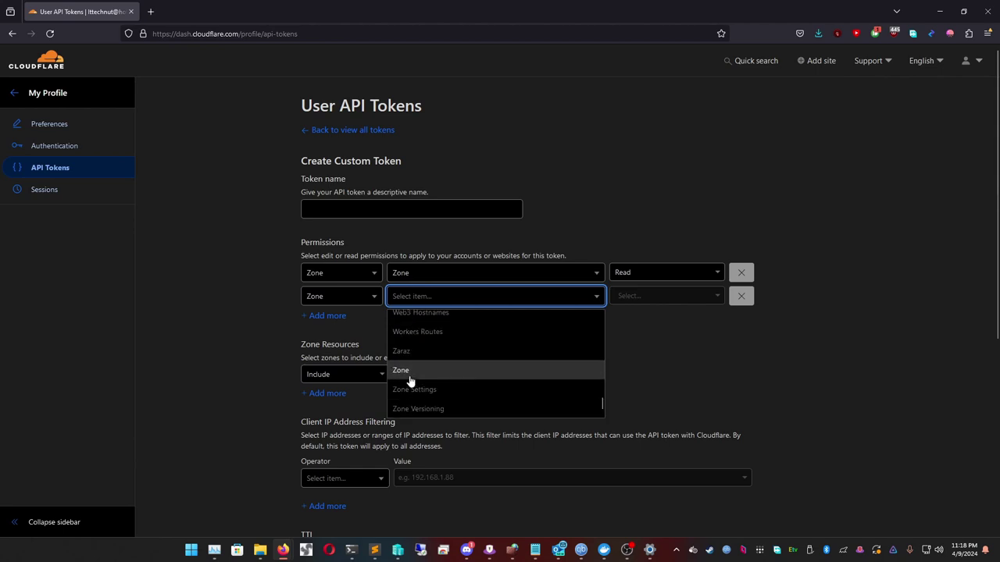
left_click(410, 382)
left_click(627, 300)
Step: Set the second permission's item to DNS with Edit access
left_click(491, 296)
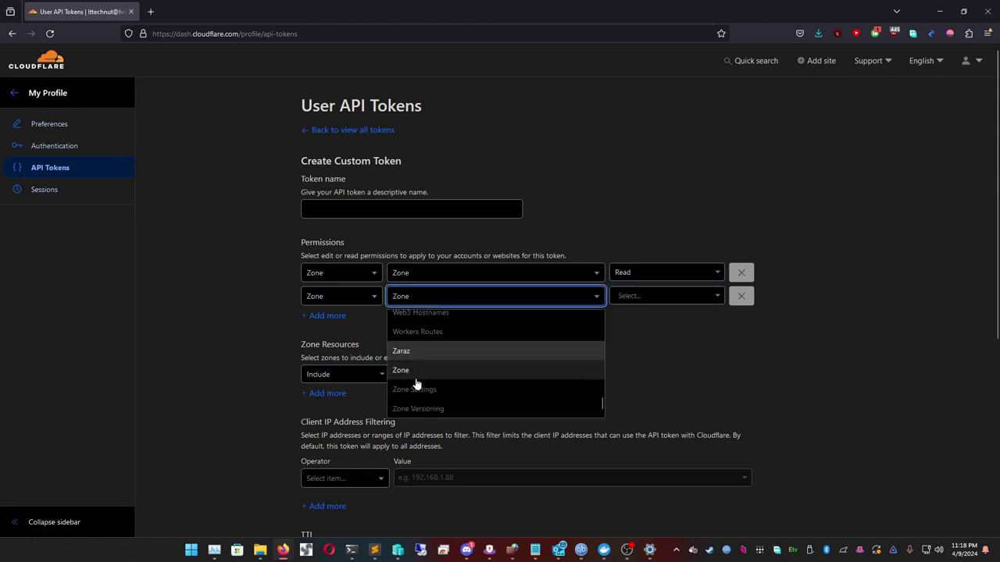
left_click(419, 302)
left_click(419, 300)
type("dns")
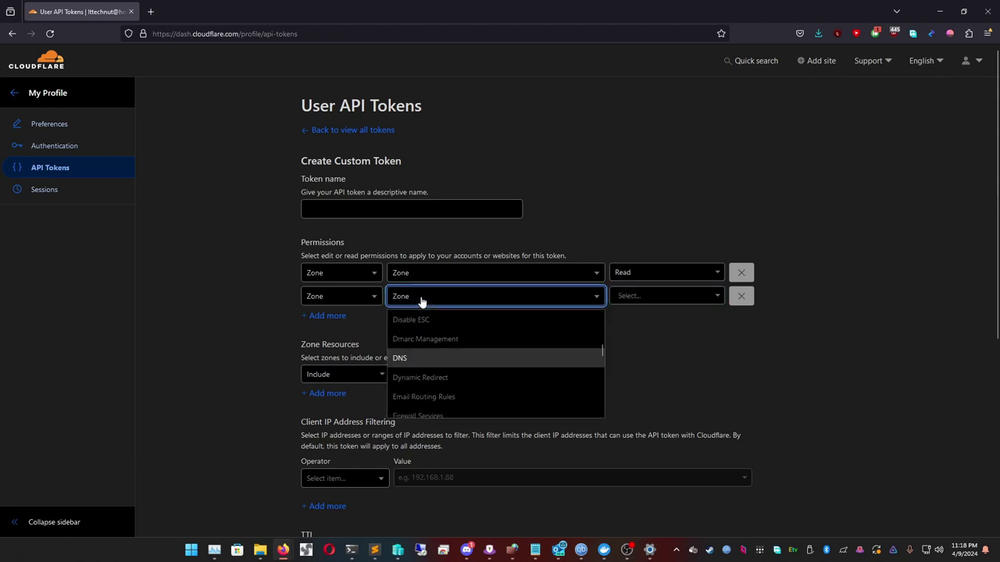
left_click(403, 360)
left_click(635, 296)
left_click(621, 337)
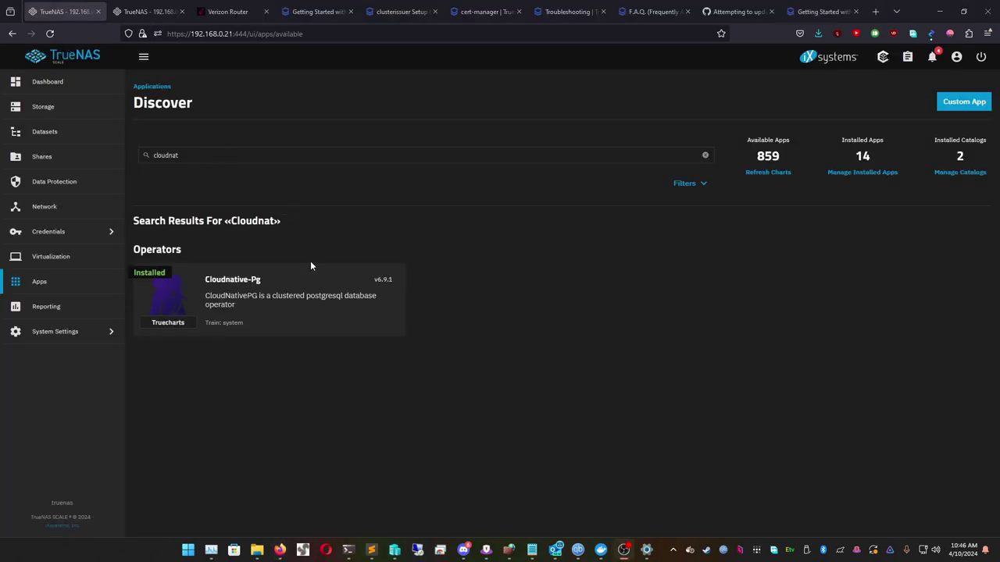
Step: In TrueNAS, open the install form for another instance of Cloudnative-Pg and check the Application Name field
left_click(271, 290)
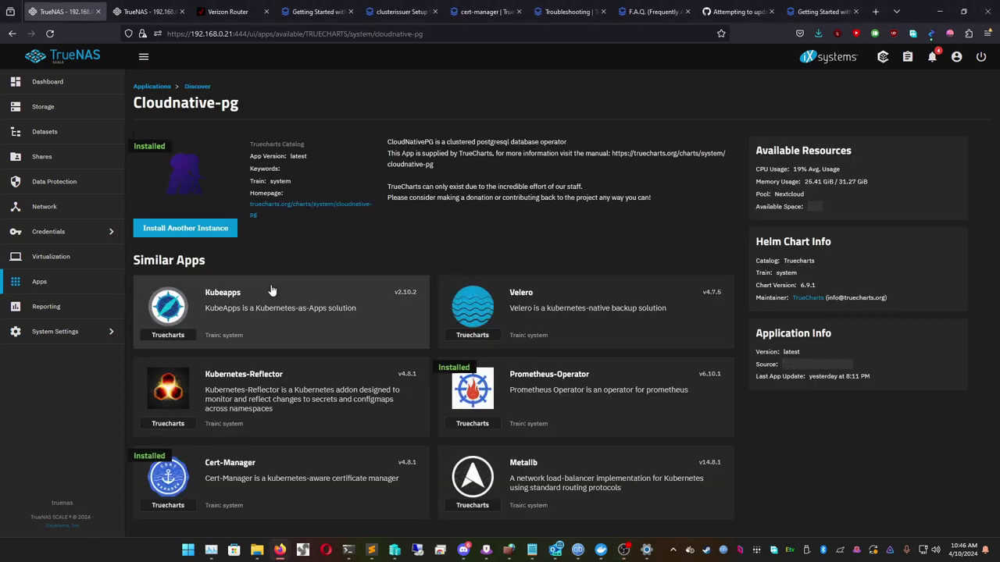
left_click(205, 230)
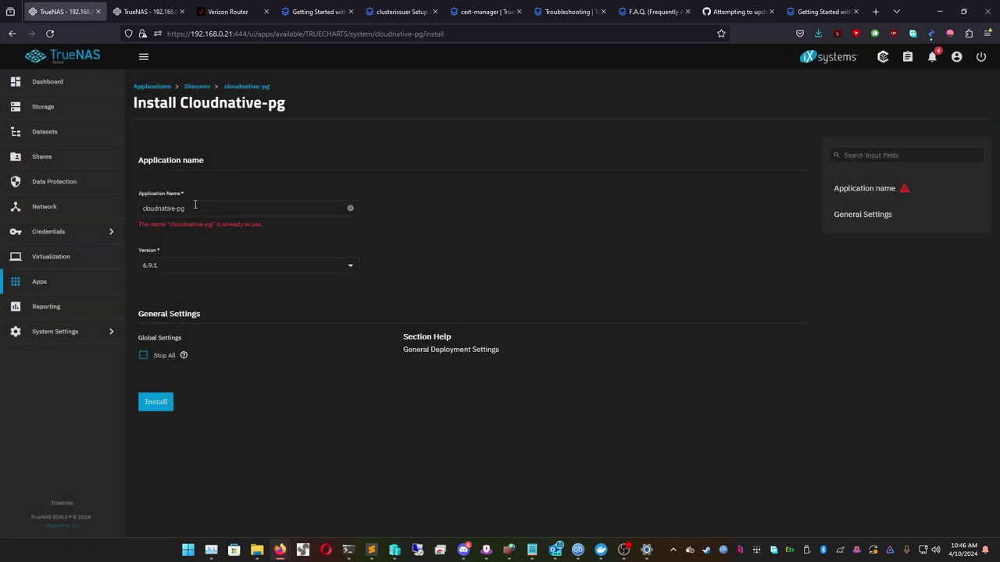
triple_click(192, 226)
left_click(205, 210)
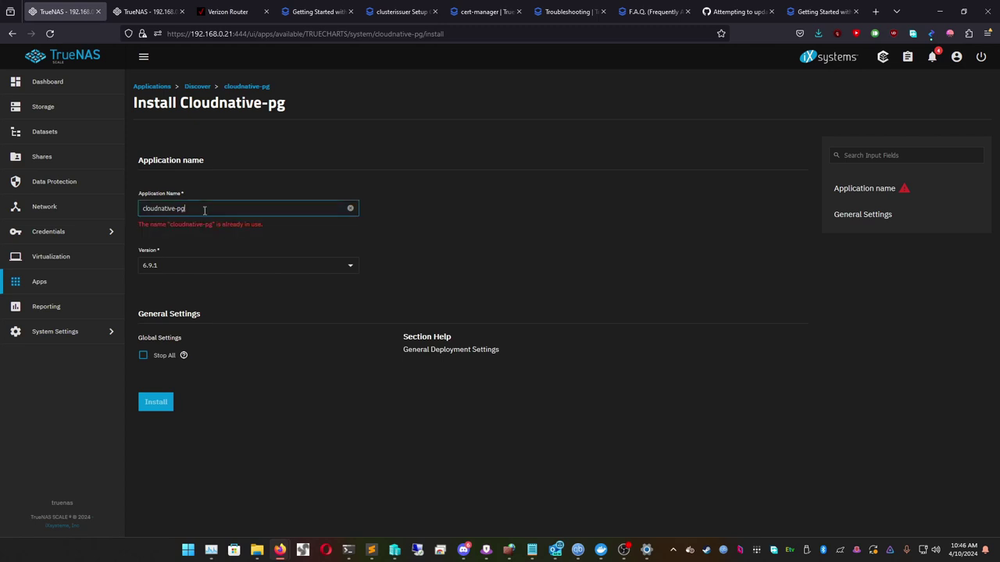
Step: Go to the installed applications and check the status of cloudnative-pg in the list
left_click(41, 284)
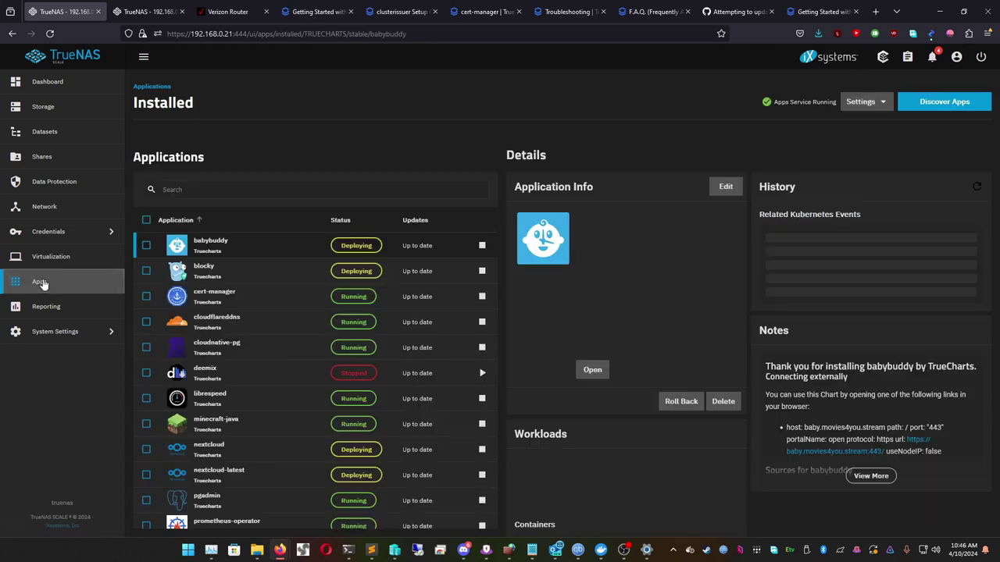
scroll(207, 312, "down", 2)
scroll(208, 313, "up", 2)
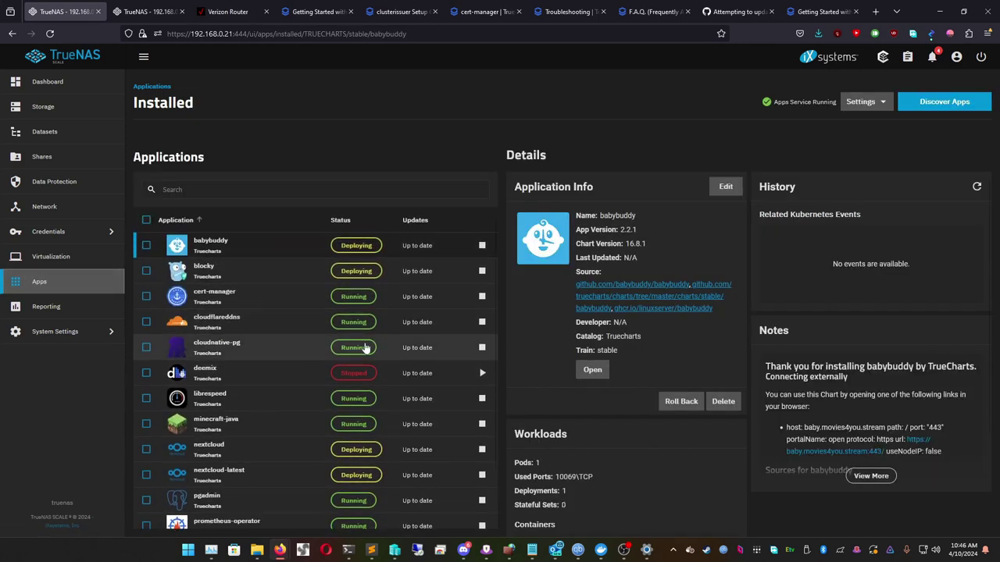
scroll(195, 347, "down", 2)
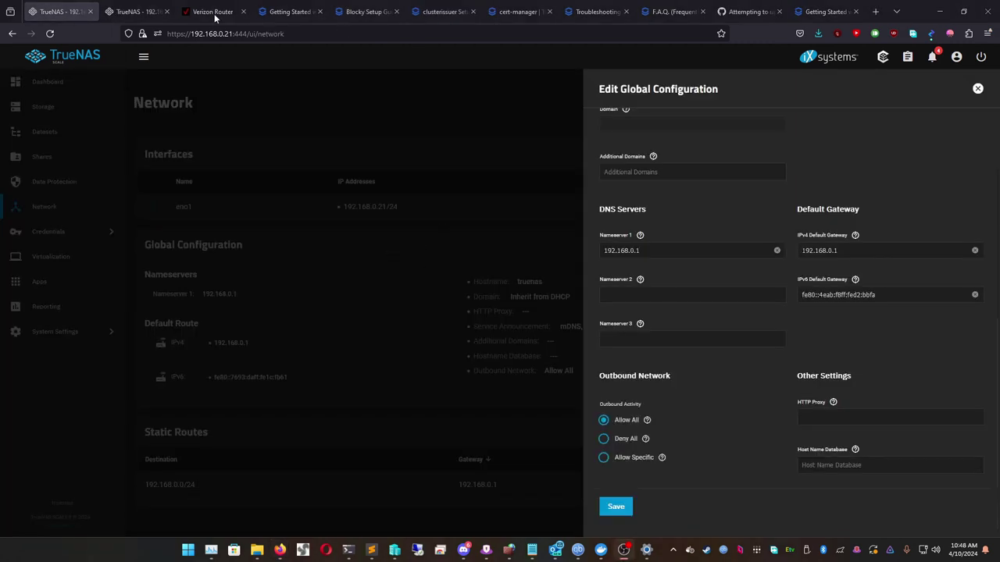
Step: Switch to the TrueCharts clusterissuer setup guide and read the nameserver recommendation under Set Scale Nameservers
left_click(292, 13)
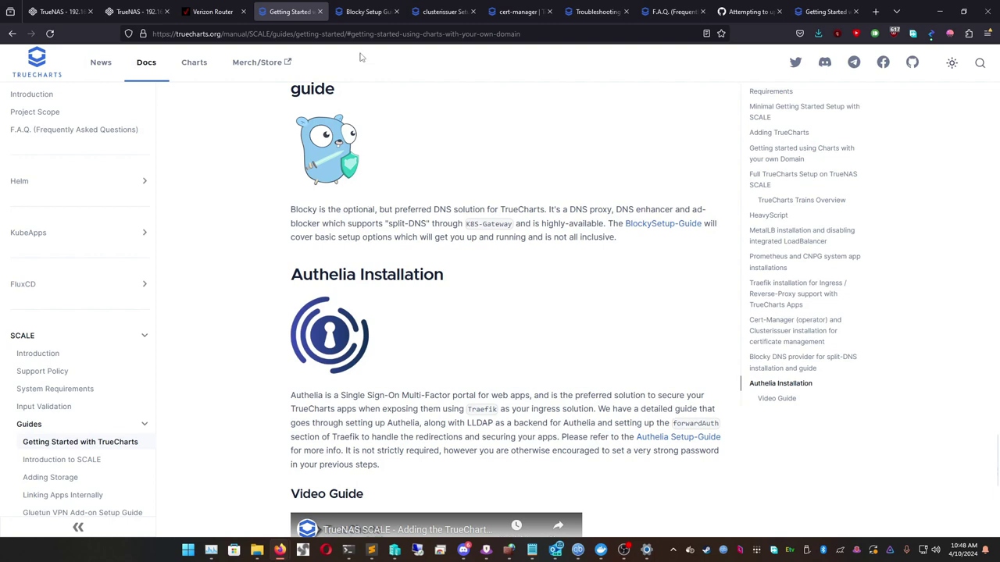
left_click(364, 12)
left_click(445, 12)
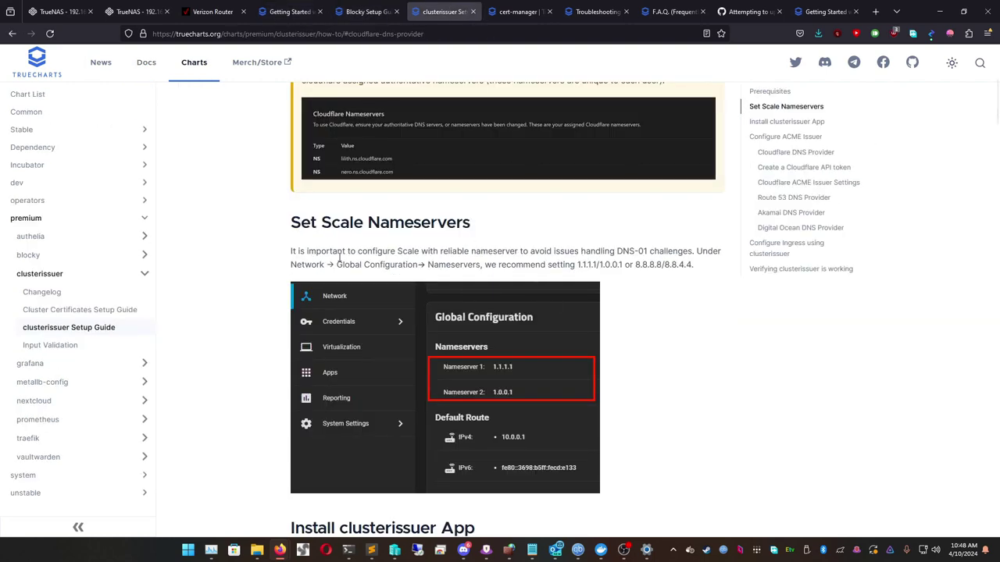
triple_click(602, 265)
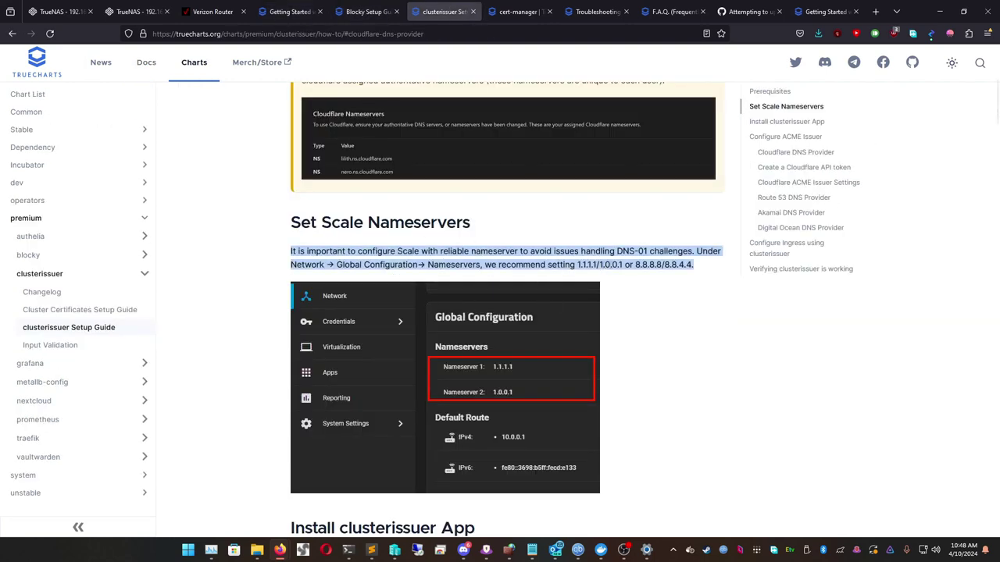
left_click(617, 265)
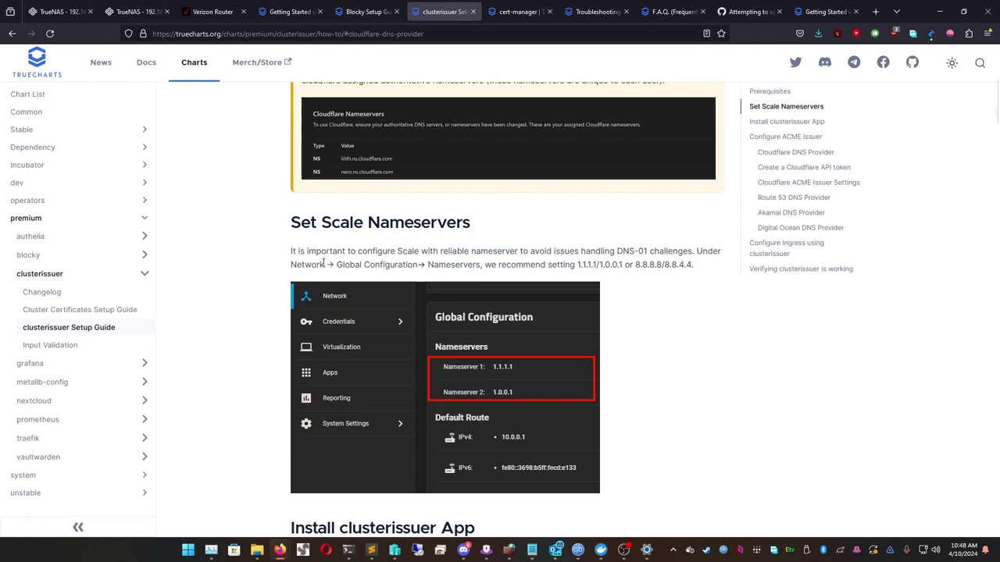
Step: Return to the TrueNAS network page, set Nameserver 2 to 1.1.1.1 and Nameserver 3 to 1.0.0.1 in the global configuration, and save
left_click(62, 11)
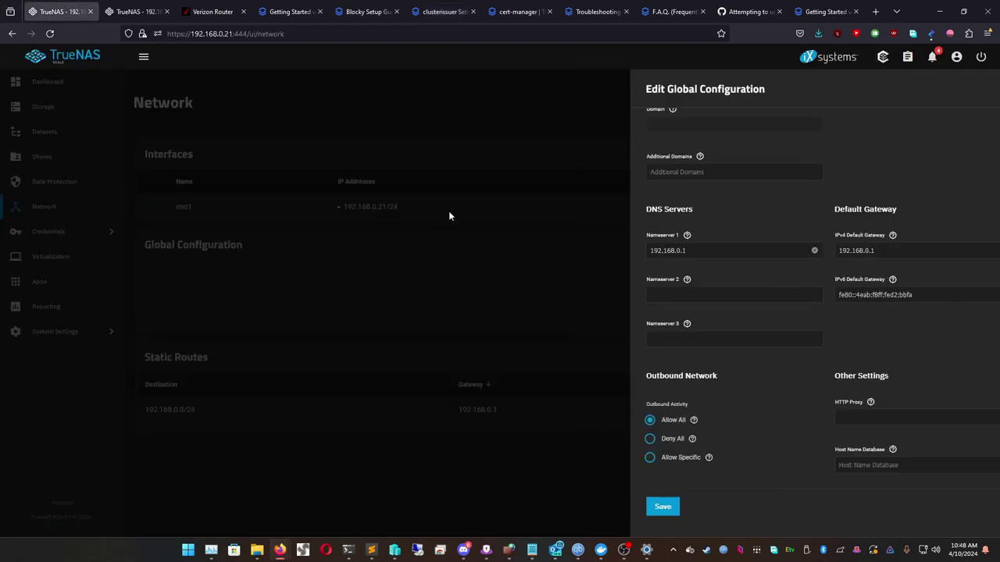
left_click(452, 210)
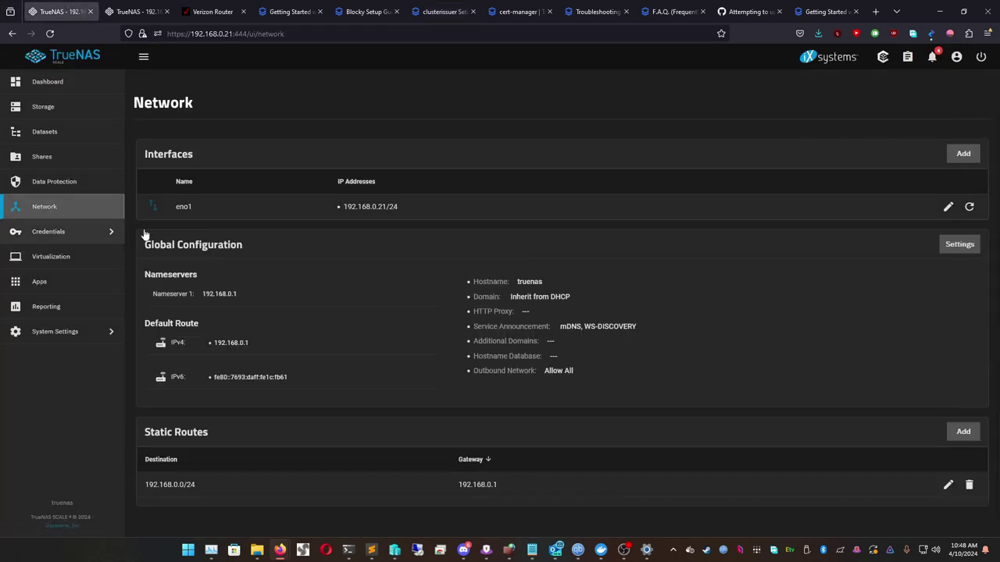
left_click(959, 244)
scroll(703, 289, "down", 5)
left_click(640, 291)
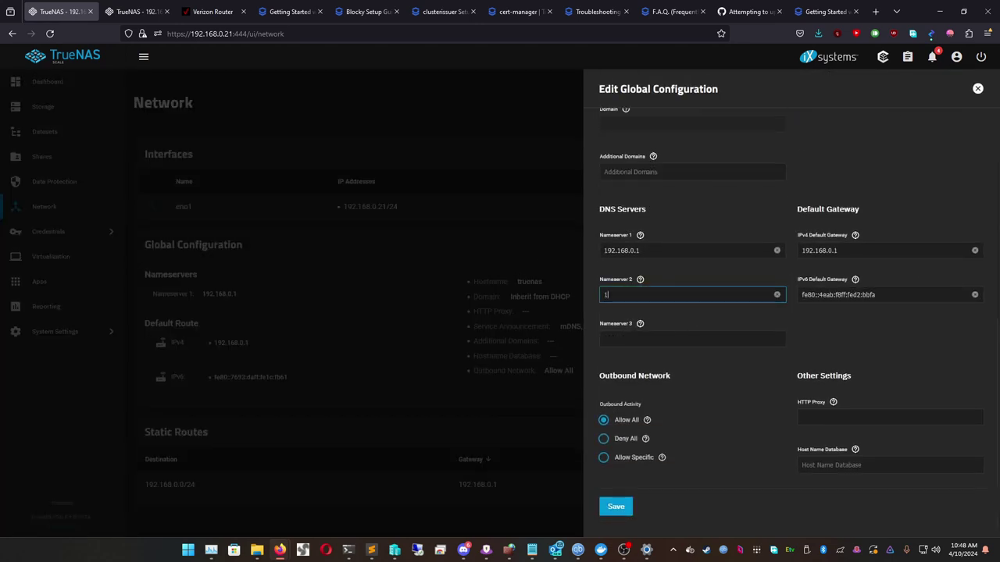
left_click(692, 338)
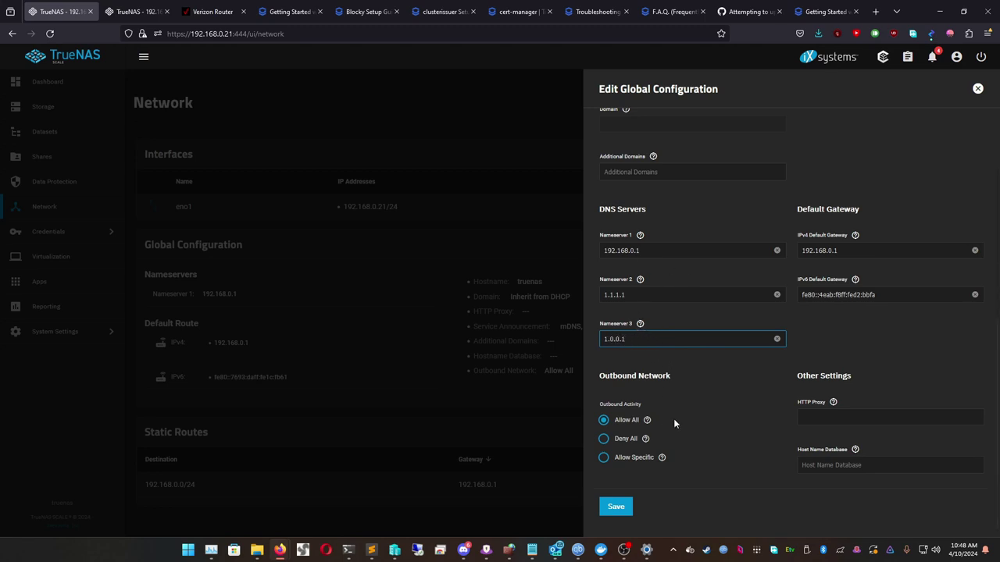
left_click(626, 507)
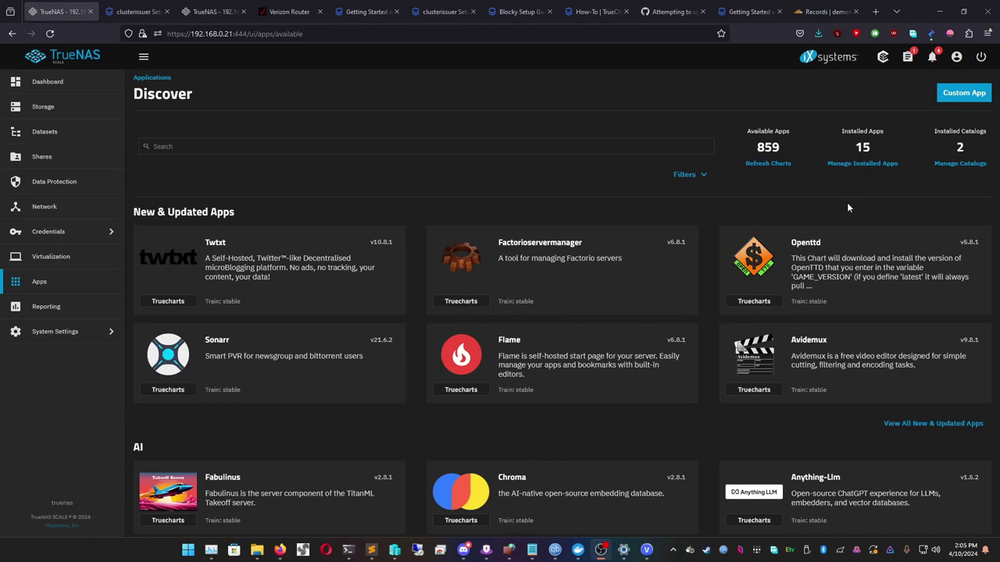
Step: Search the app catalog for Prometheus and open the install form for another instance of TrueCharts Prometheus-Operator
left_click(549, 146)
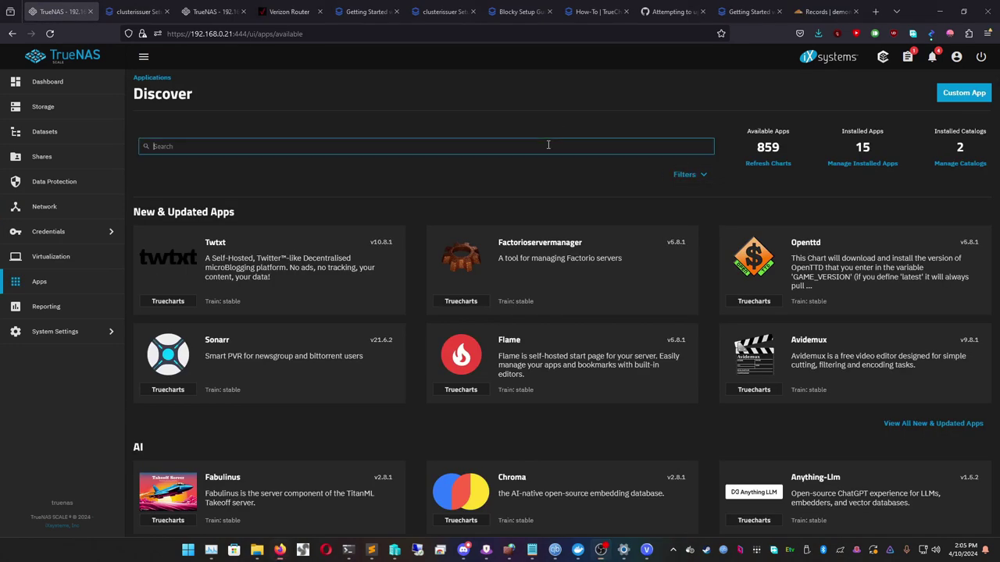
type("promethus")
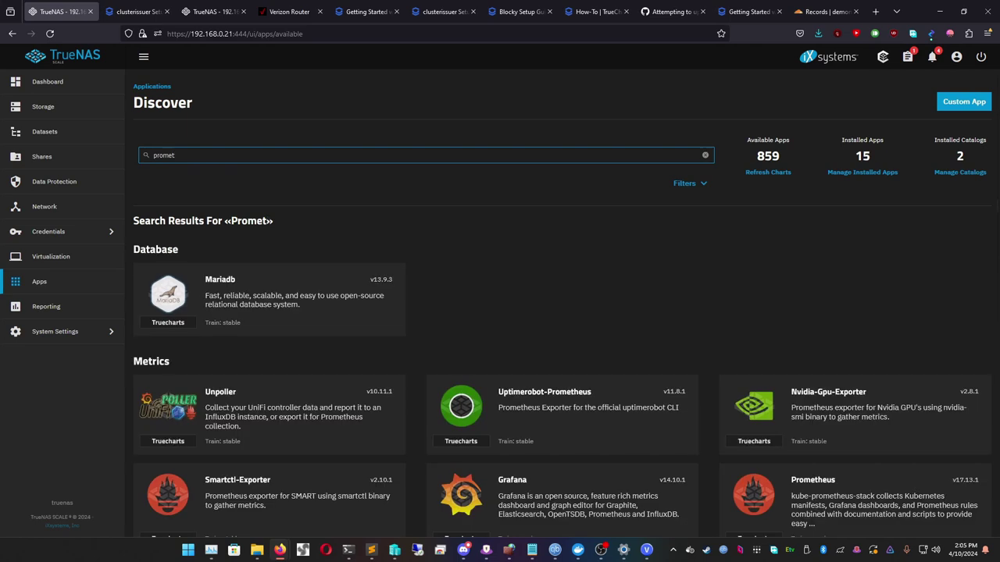
scroll(369, 203, "down", 4)
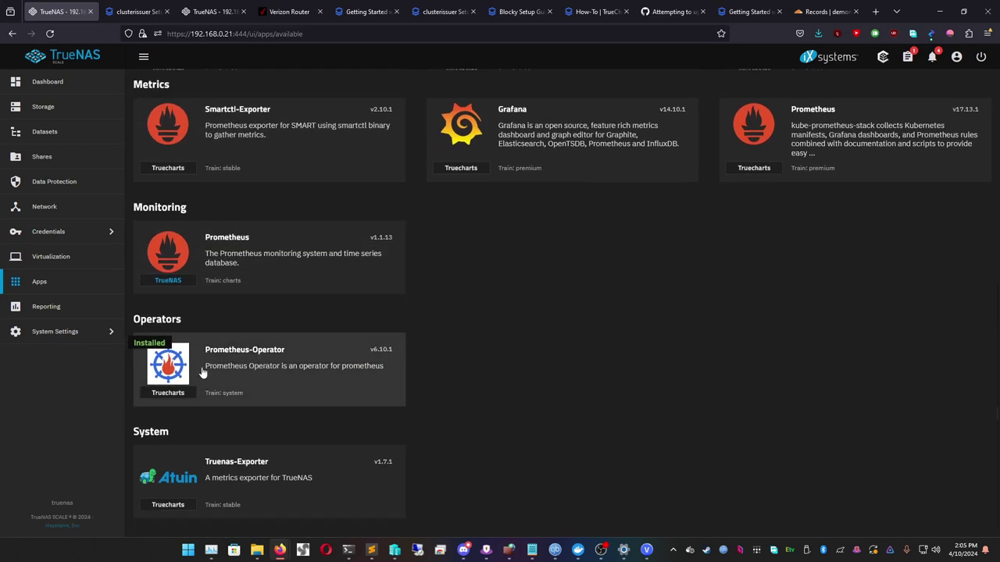
left_click(262, 367)
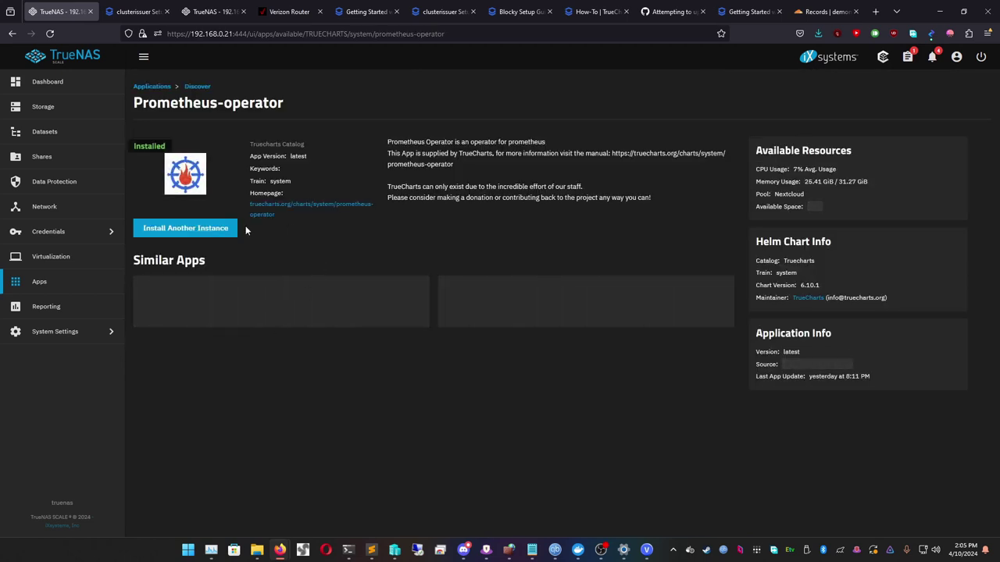
left_click(219, 231)
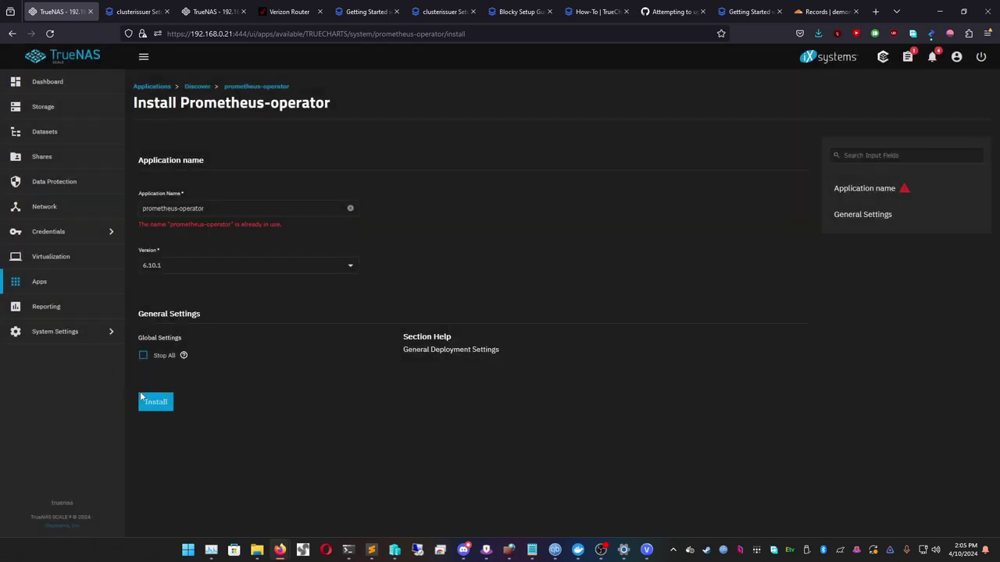
Step: Check the Application Name field and its validation message in the Prometheus-operator install form
double_click(212, 210)
triple_click(216, 226)
double_click(216, 225)
double_click(216, 226)
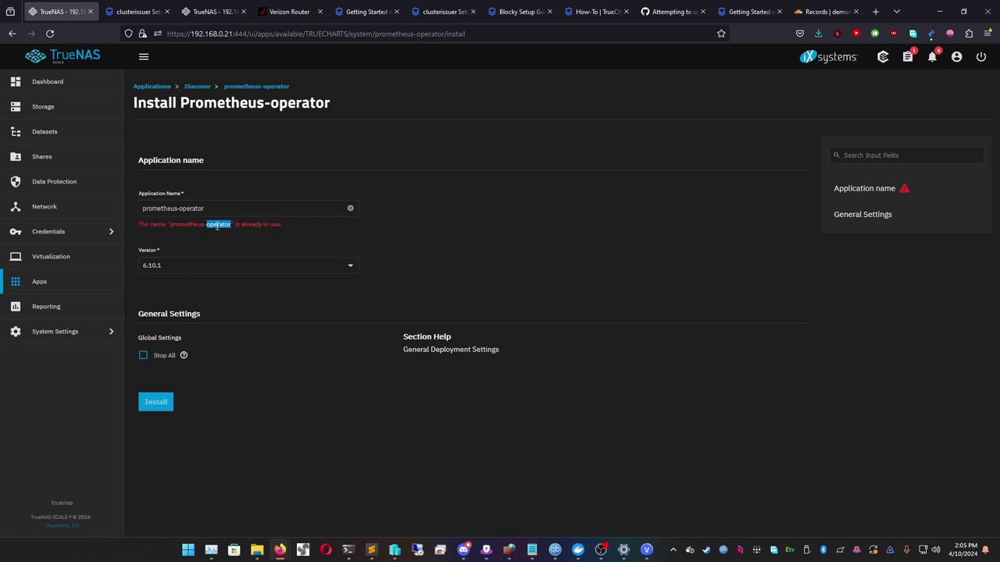
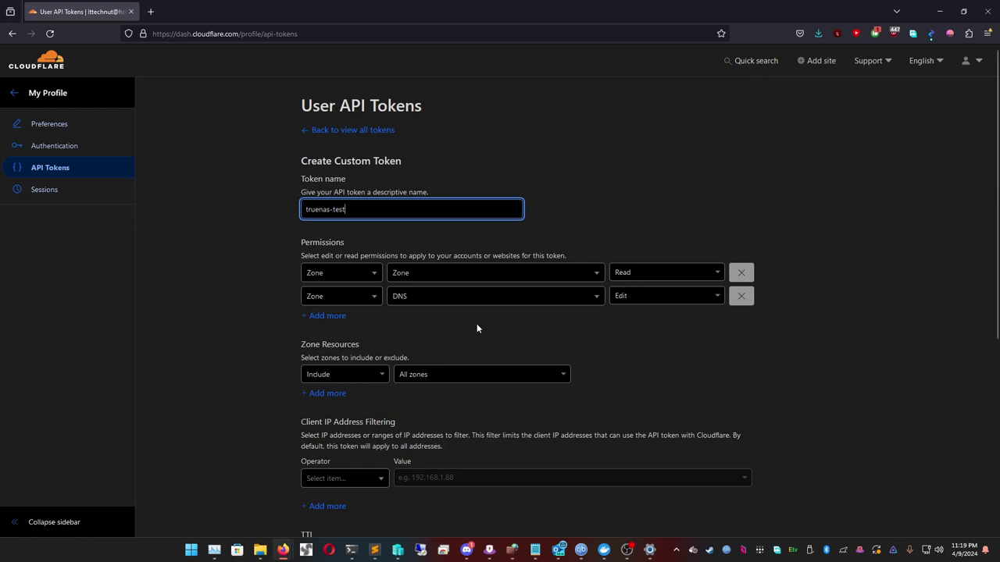
Step: Check the truenas-test token's name and its Zone Read and DNS Edit permissions for all zones, and continue to its summary
scroll(375, 231, "up", 4)
triple_click(360, 214)
double_click(370, 216)
left_click(374, 217)
scroll(413, 304, "down", 3)
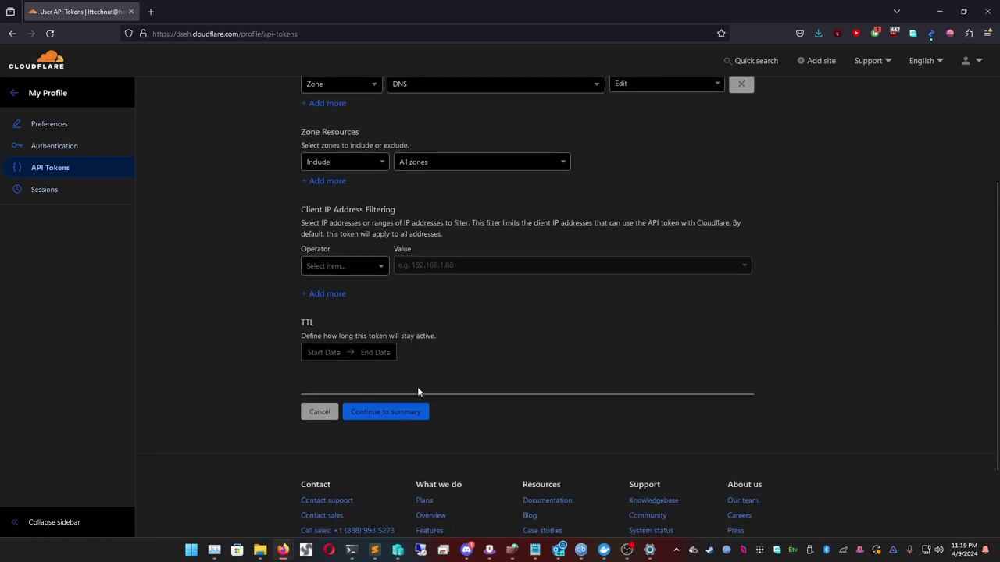
scroll(414, 366, "up", 1)
left_click(391, 466)
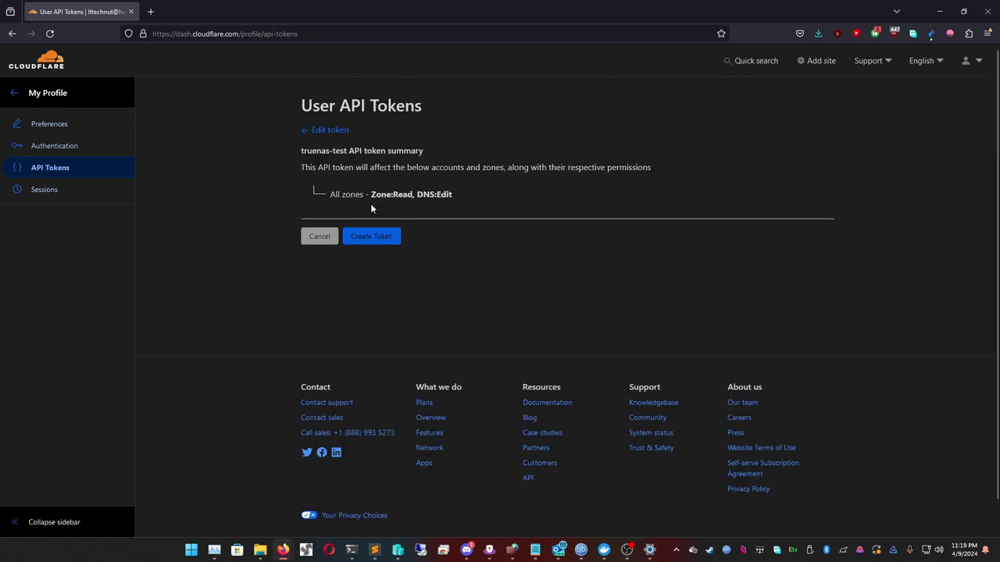
Step: Create the truenas-test API token, copy it, and paste it into the CF API Token field of the TrueNAS Cloudflareddns form
left_click(379, 237)
left_click(400, 178)
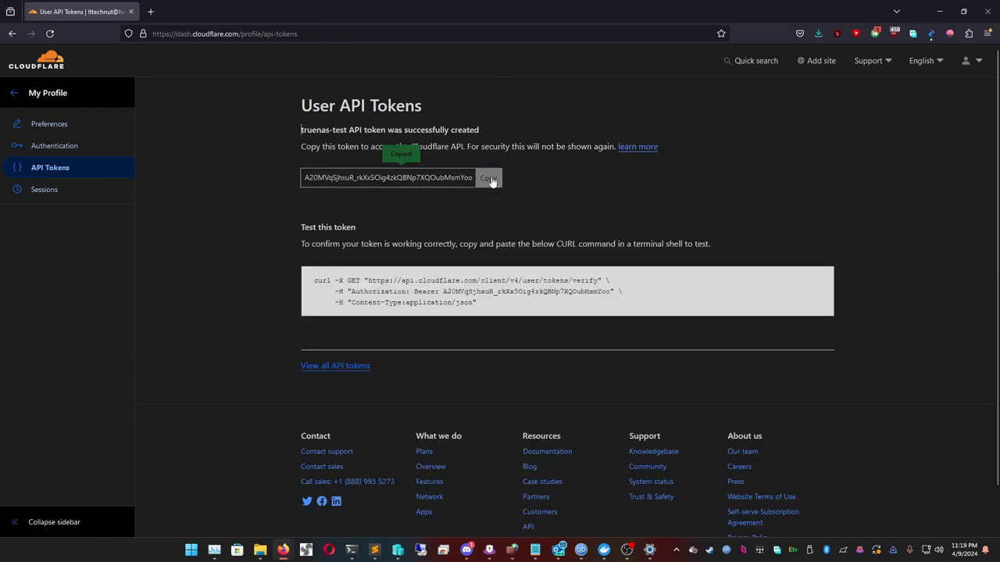
mouse_move(283, 550)
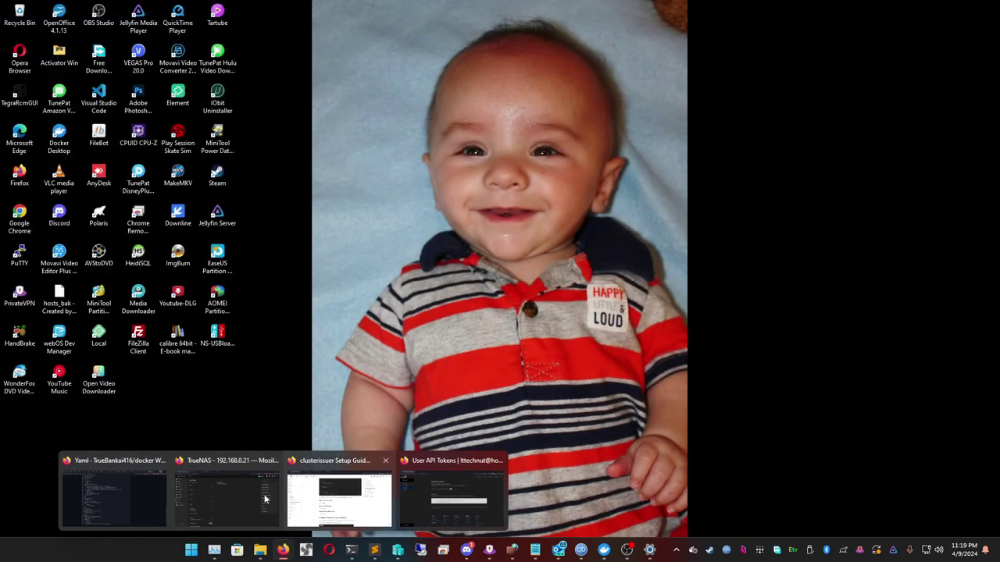
left_click(225, 495)
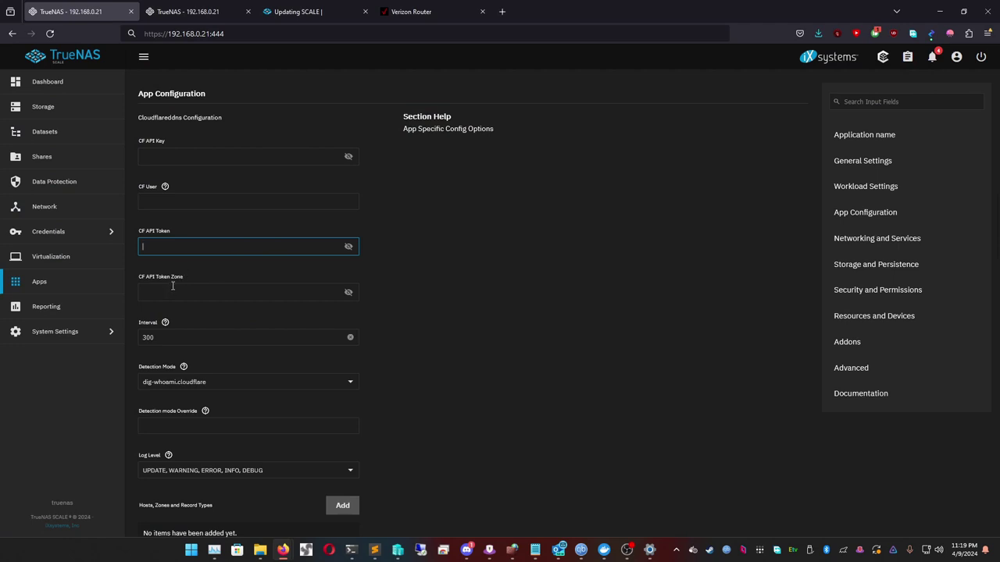
key("ctrl+v")
Step: Switch back to Cloudflare and look at the account's Home page with its websites
mouse_move(284, 548)
left_click(422, 492)
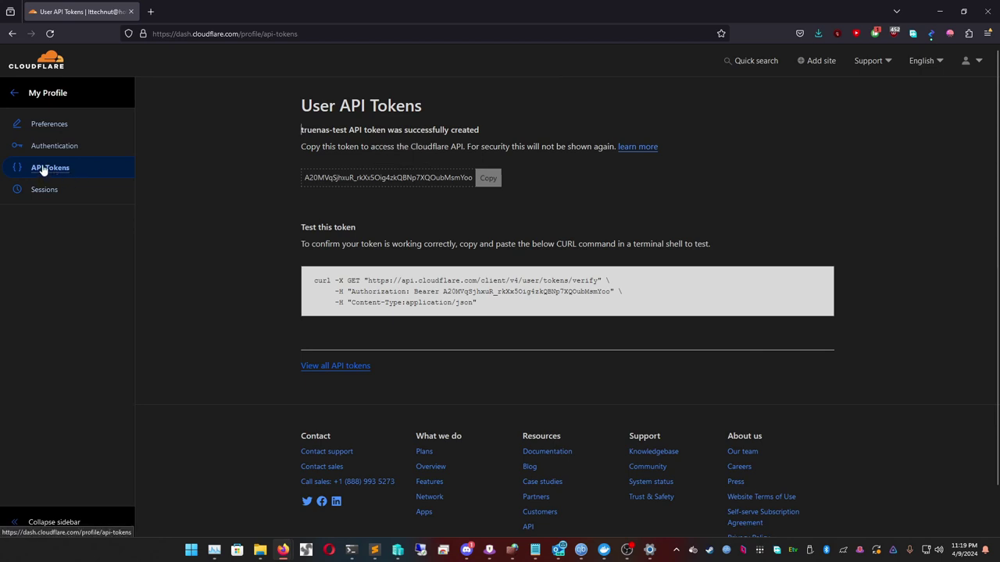
left_click(14, 93)
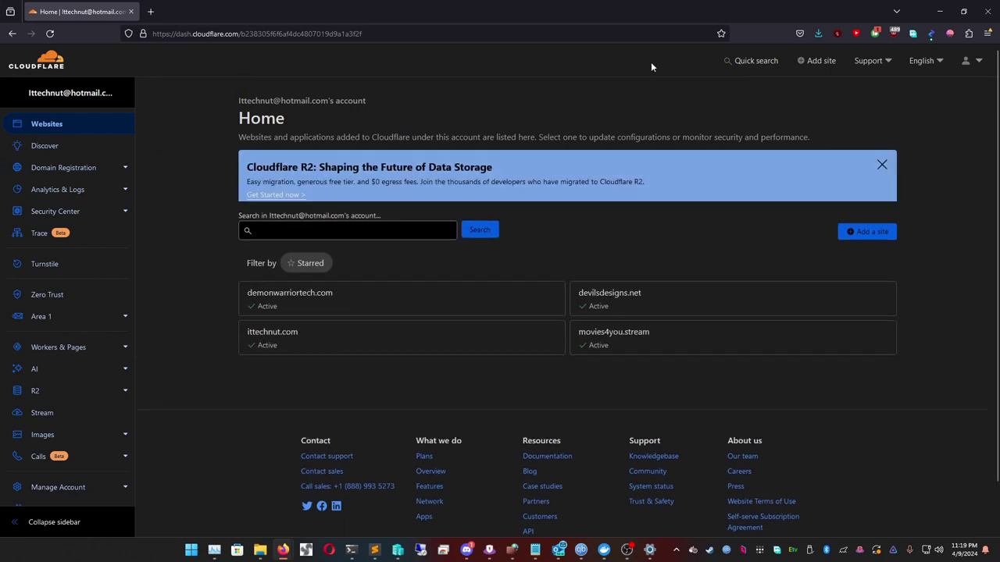
left_click(938, 11)
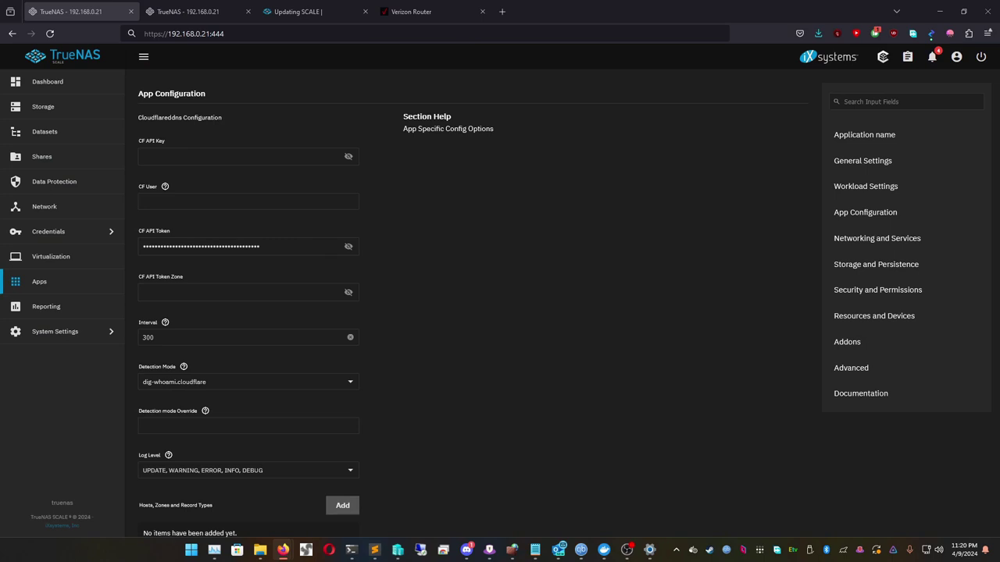
Step: Find truenas-test in Cloudflare's User API Tokens list and roll the token
key("alt+Tab")
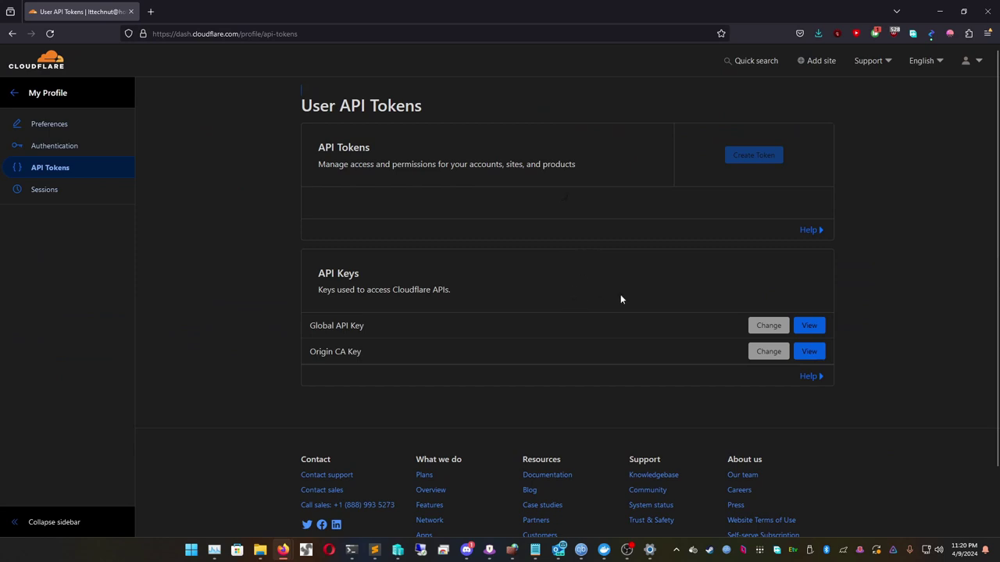
scroll(715, 230, "down", 1)
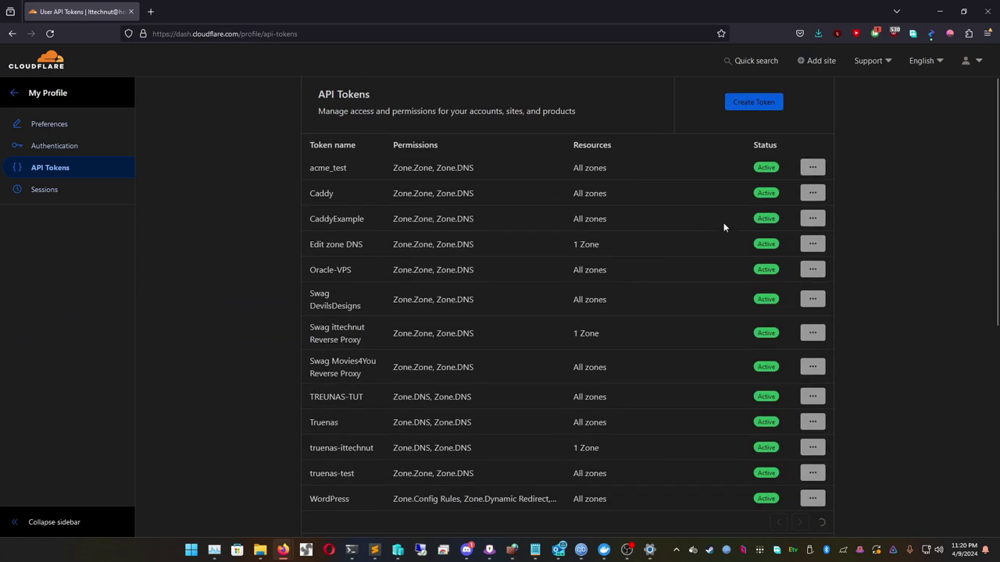
scroll(348, 420, "down", 1)
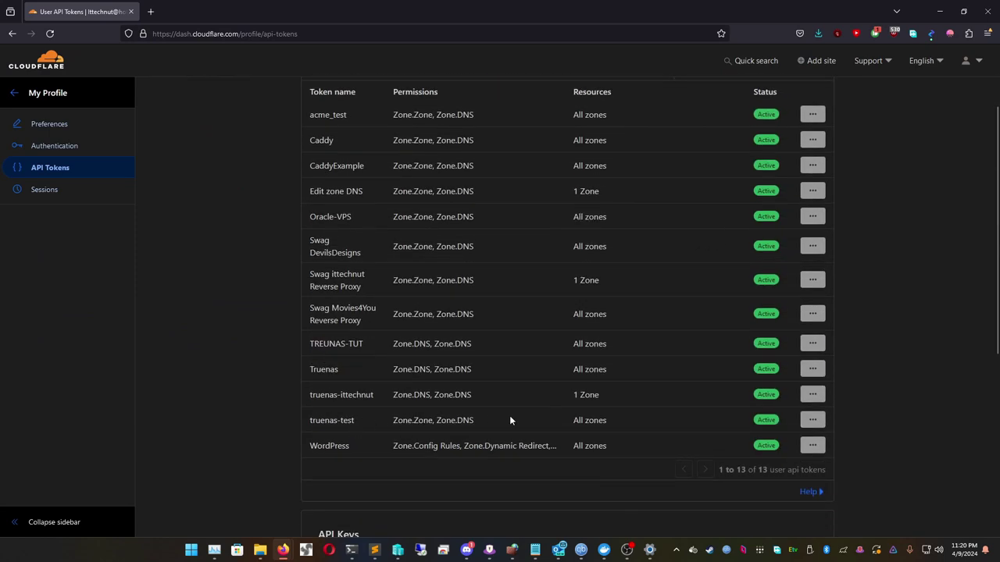
left_click(812, 420)
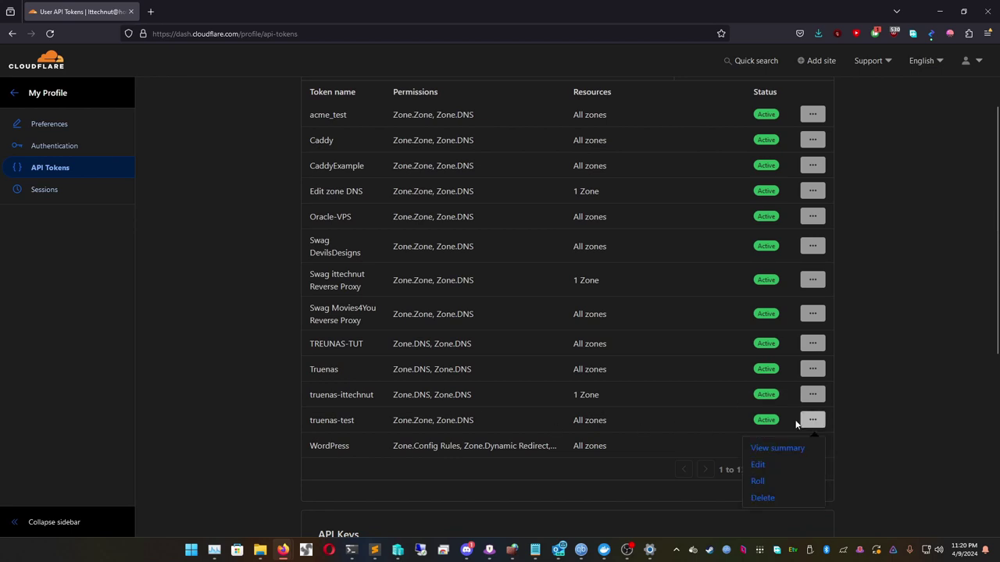
left_click(757, 481)
left_click(590, 321)
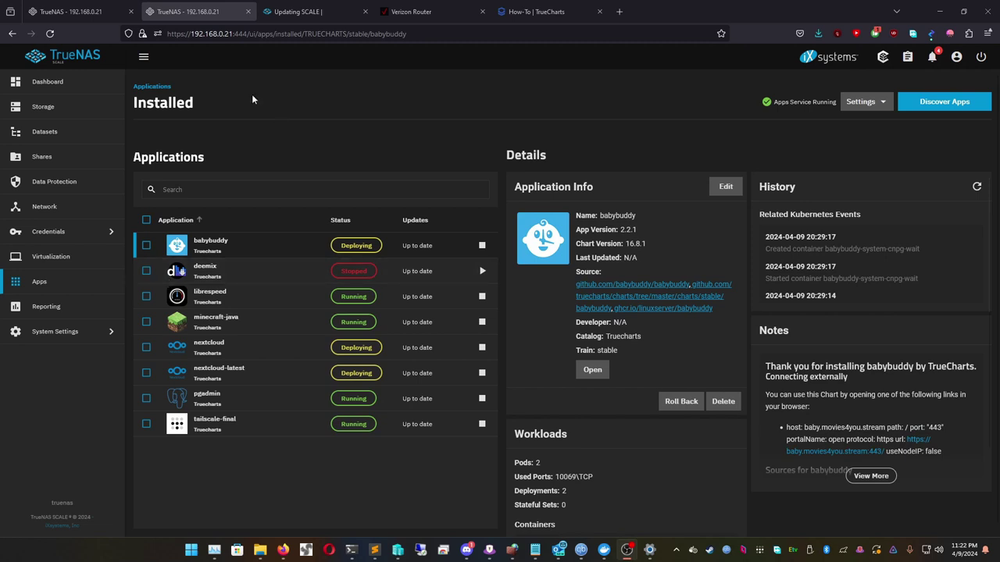
Step: In the Cloudflareddns form, add a Hosts, Zones and Record Types entry with the domain demonwarriortech.com
left_click(69, 6)
scroll(266, 308, "down", 3)
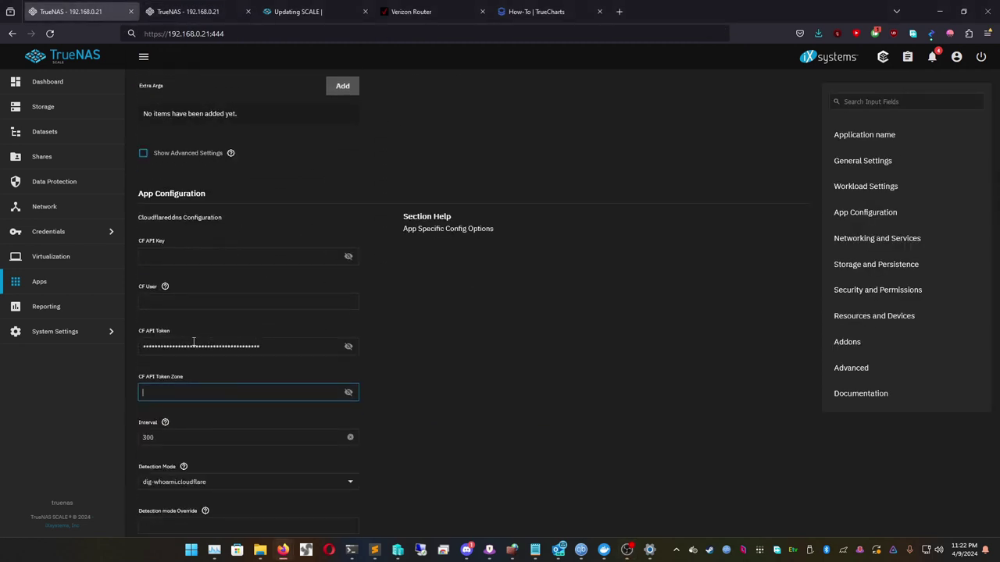
scroll(193, 342, "down", 5)
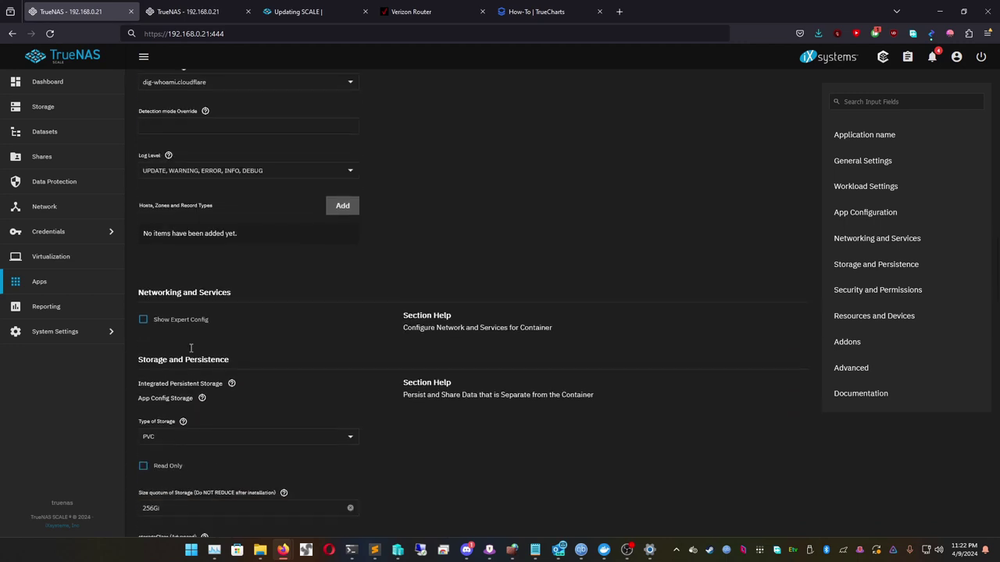
scroll(195, 312, "up", 3)
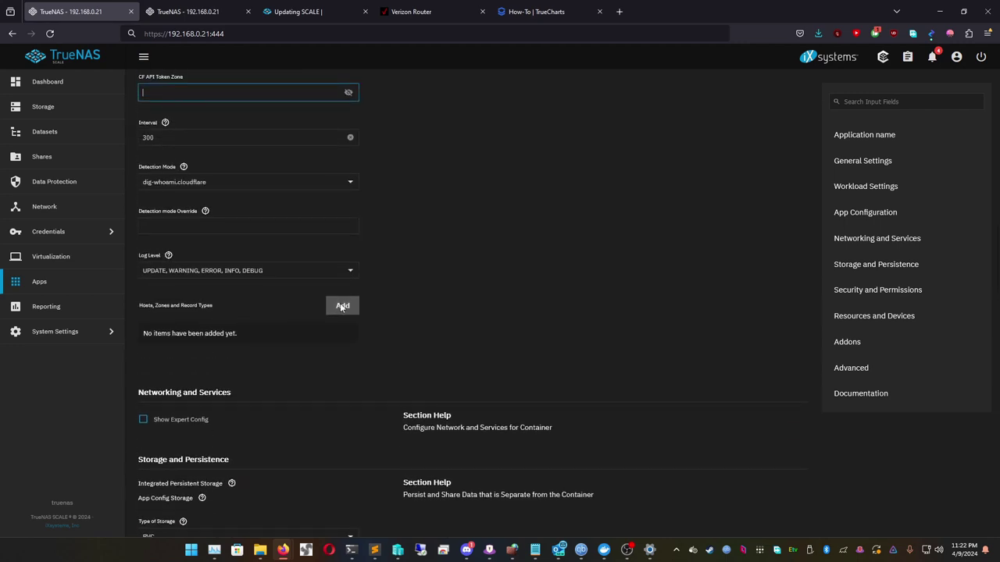
left_click(338, 312)
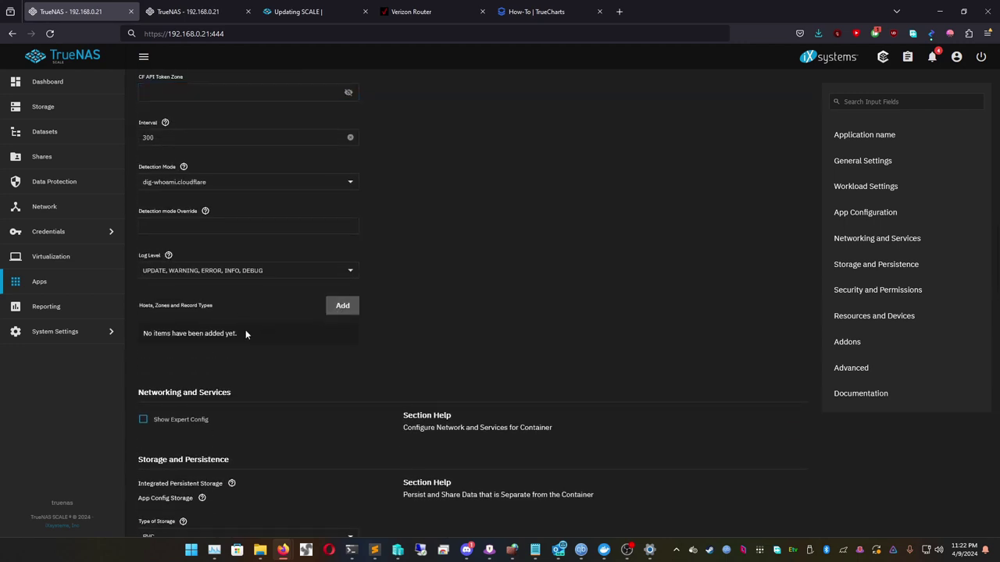
left_click(341, 306)
left_click_drag(194, 355, 136, 357)
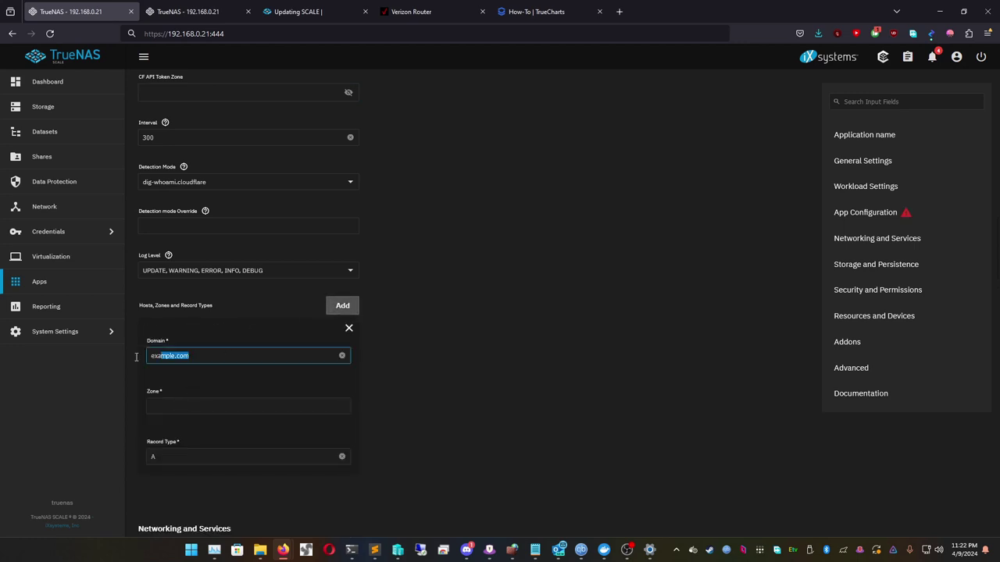
type("demonwarriortech.com")
key("Tab")
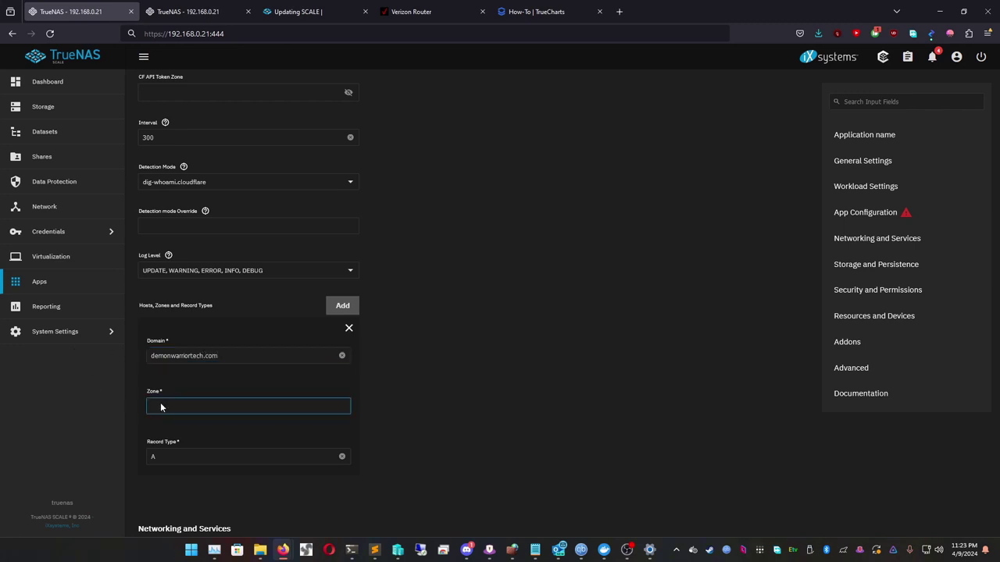
Step: Copy the Zone ID of demonwarriortech.com from the API section of its Cloudflare Overview page
scroll(162, 353, "down", 2)
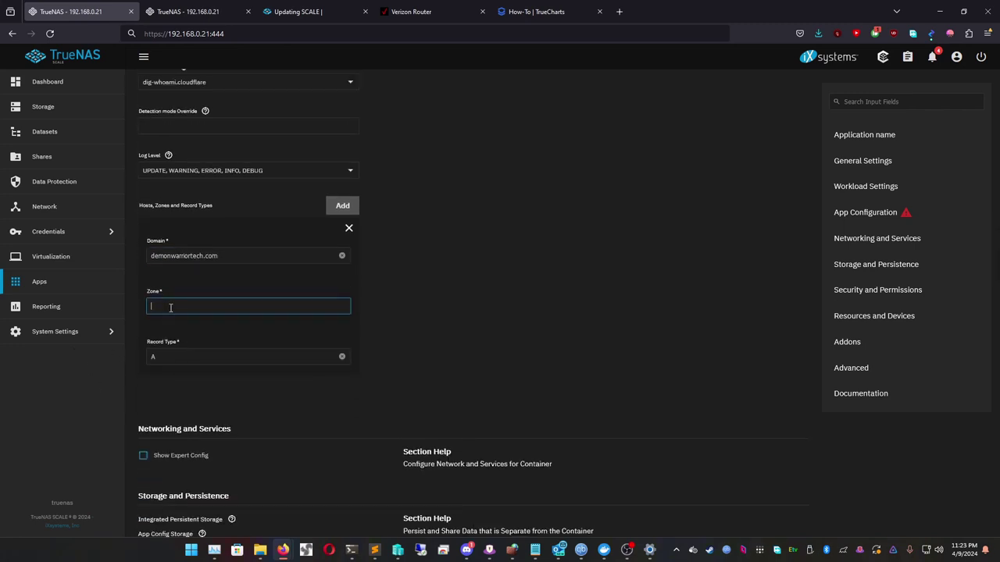
scroll(473, 305, "up", 1)
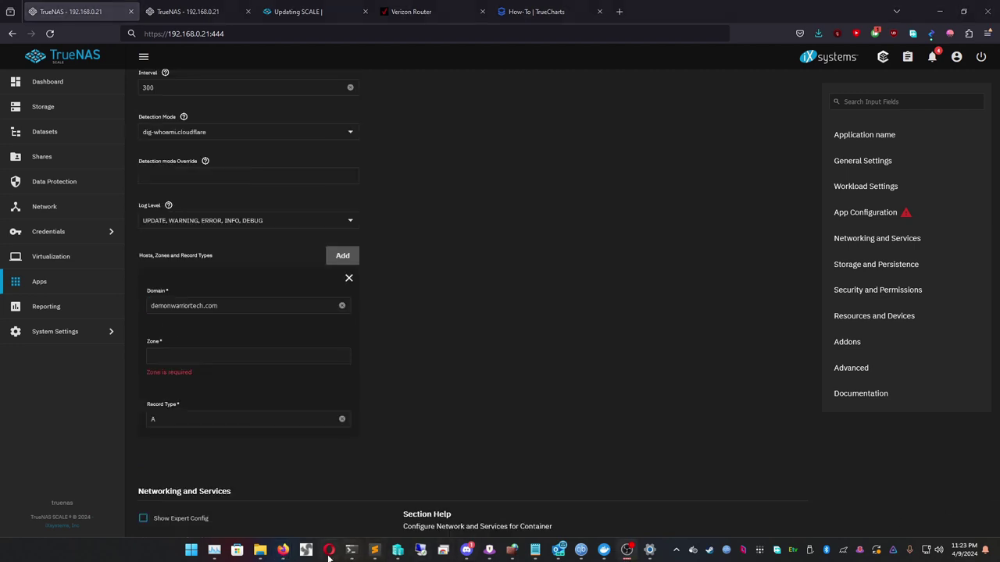
left_click(196, 361)
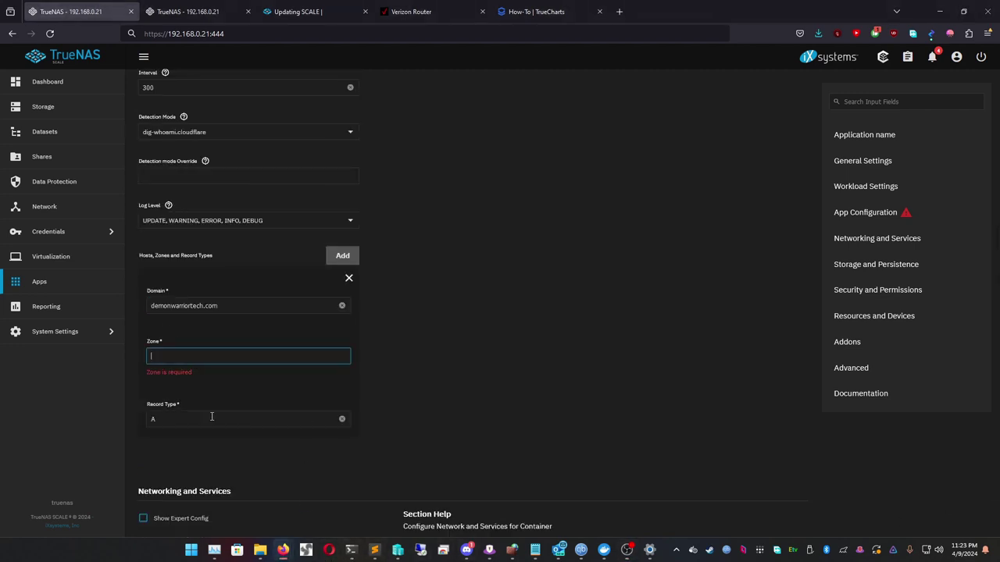
left_click(282, 550)
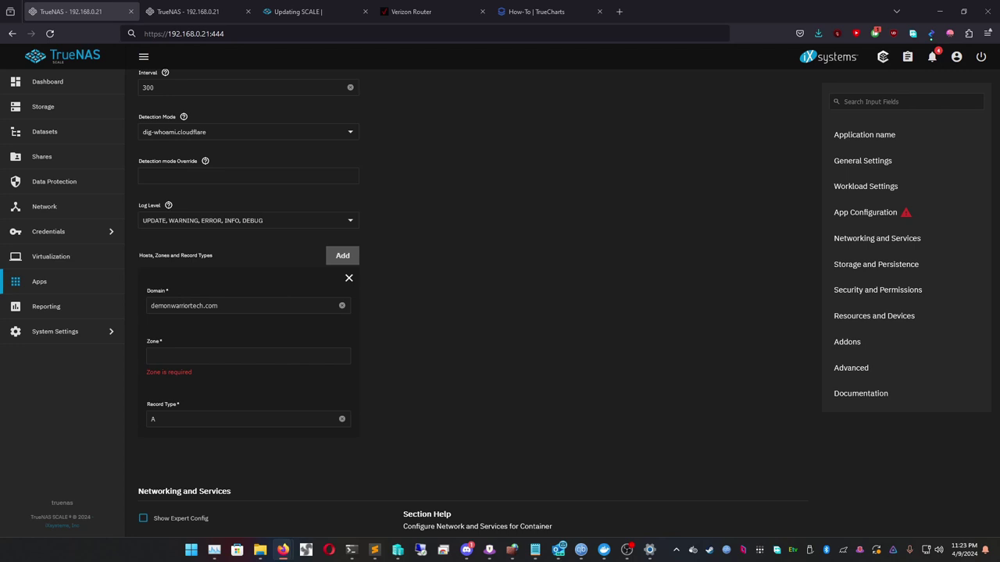
scroll(785, 226, "down", 5)
scroll(783, 229, "down", 6)
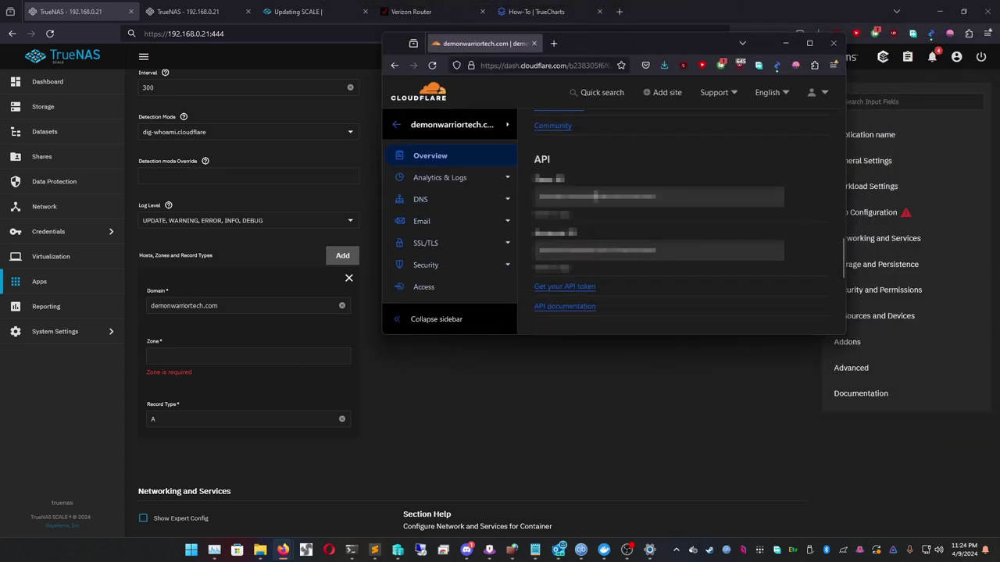
left_click(597, 197)
right_click(595, 199)
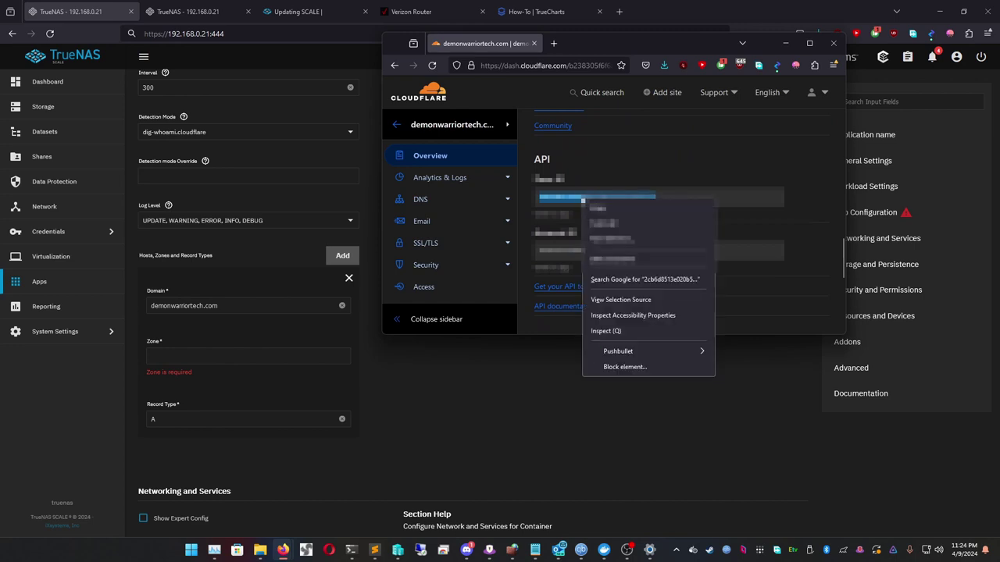
left_click(602, 213)
Step: Paste the copied Zone ID into the Zone field of the demonwarriortech.com entry
left_click(199, 358)
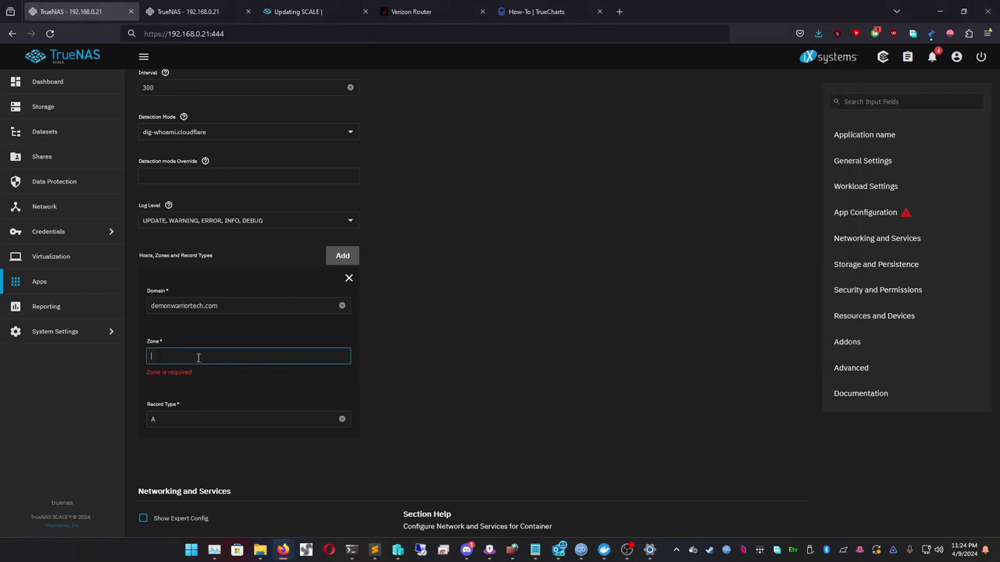
right_click(197, 357)
left_click(231, 221)
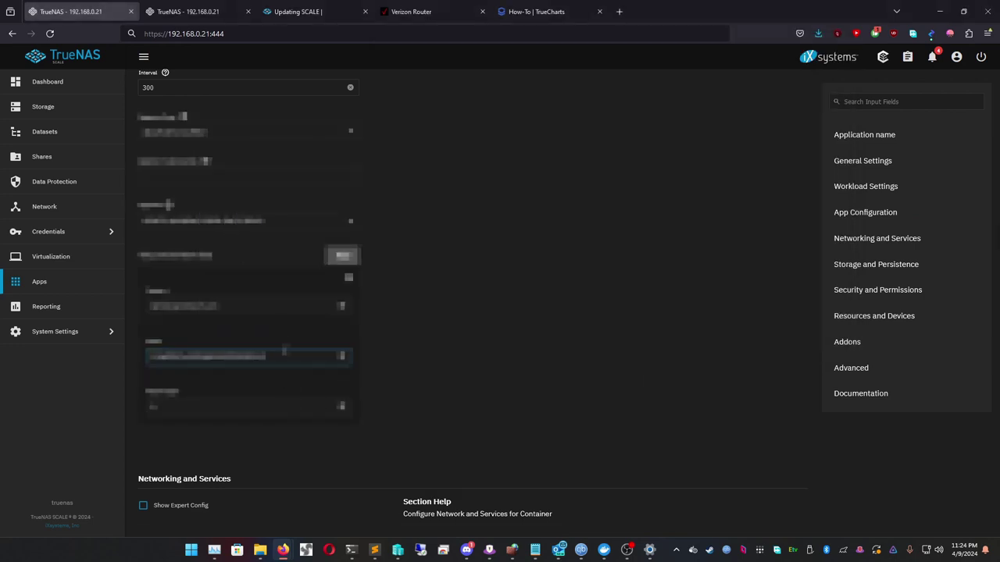
Step: Leave the remaining storage, permission and addon settings at their defaults and install Cloudflareddns
scroll(388, 373, "down", 5)
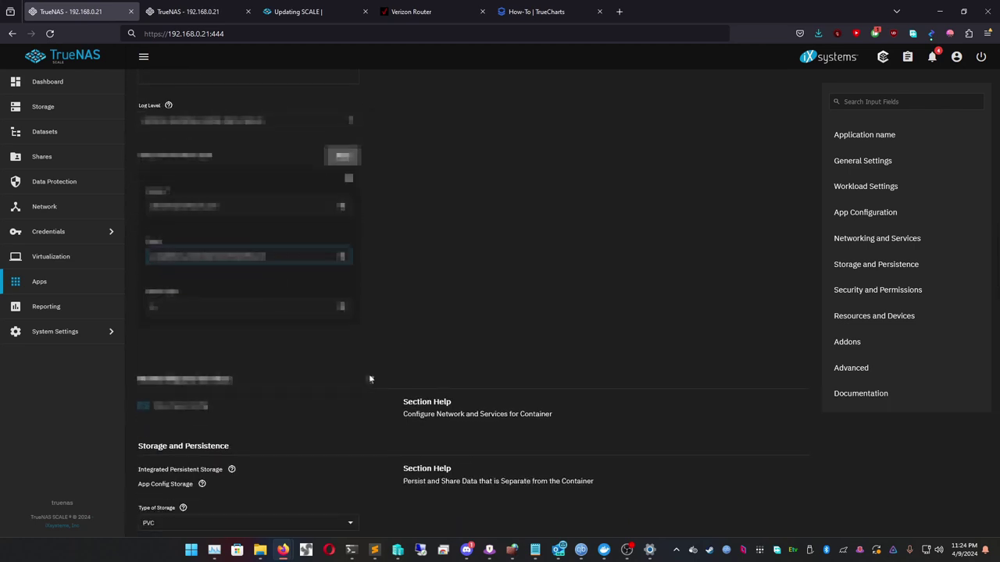
scroll(233, 352, "down", 8)
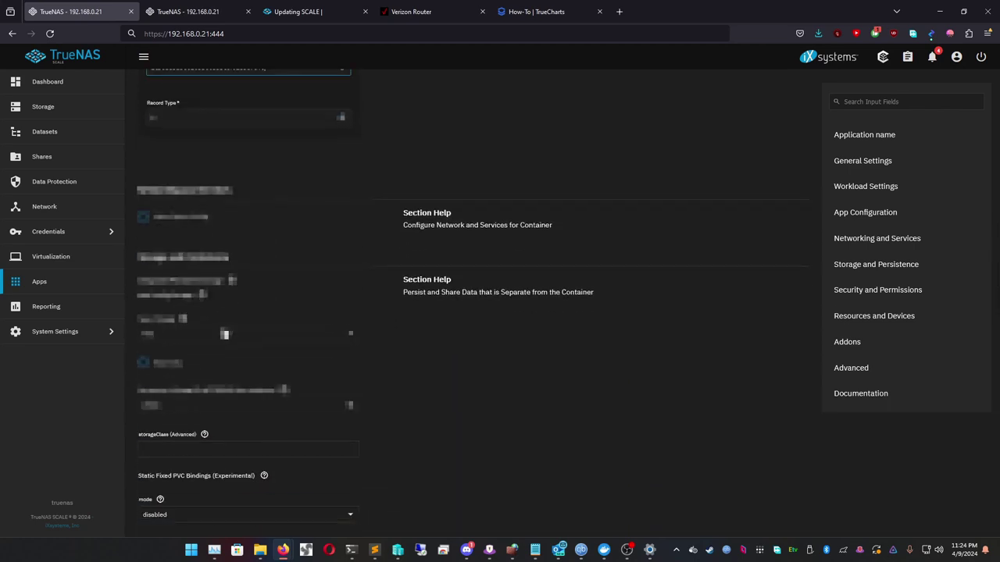
scroll(235, 356, "down", 10)
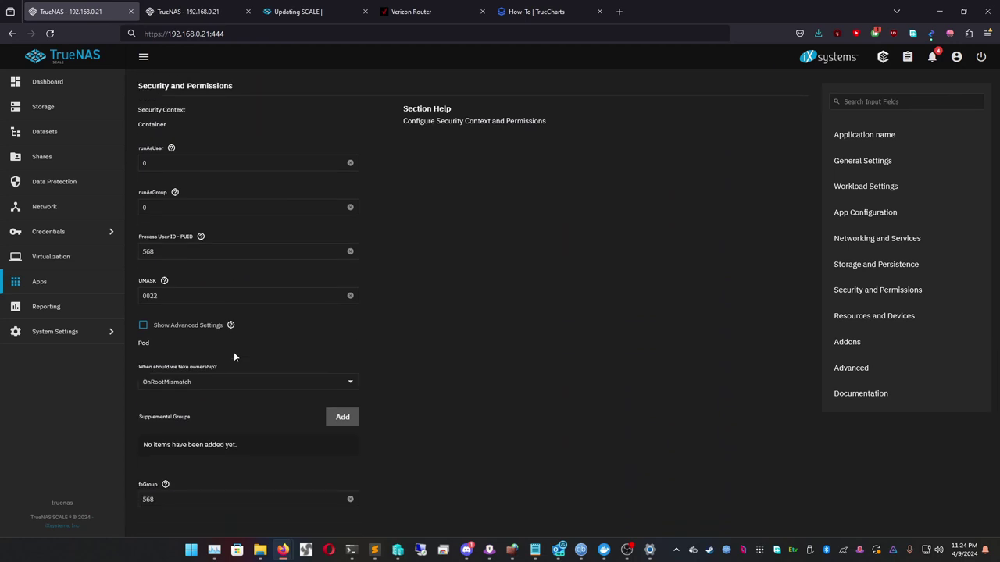
scroll(233, 362, "down", 6)
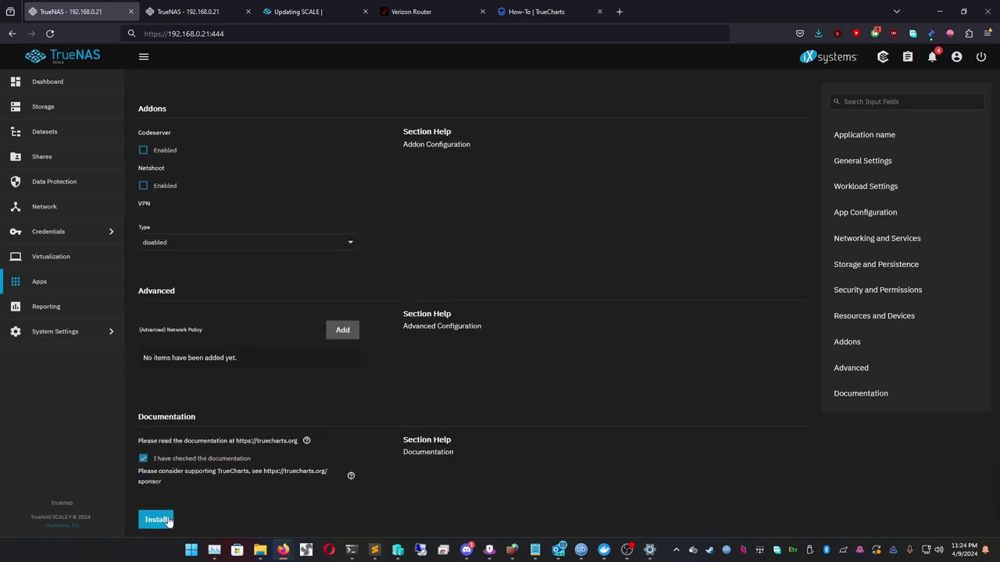
left_click(165, 519)
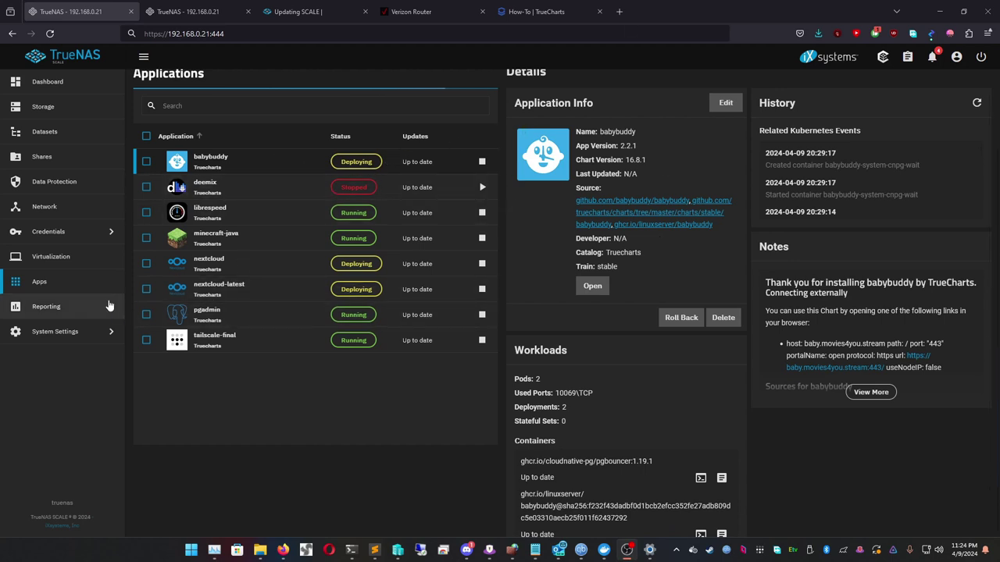
Step: Reopen the installed apps list, signing in to TrueNAS again, and view the cloudflareddns app's details
left_click(64, 279)
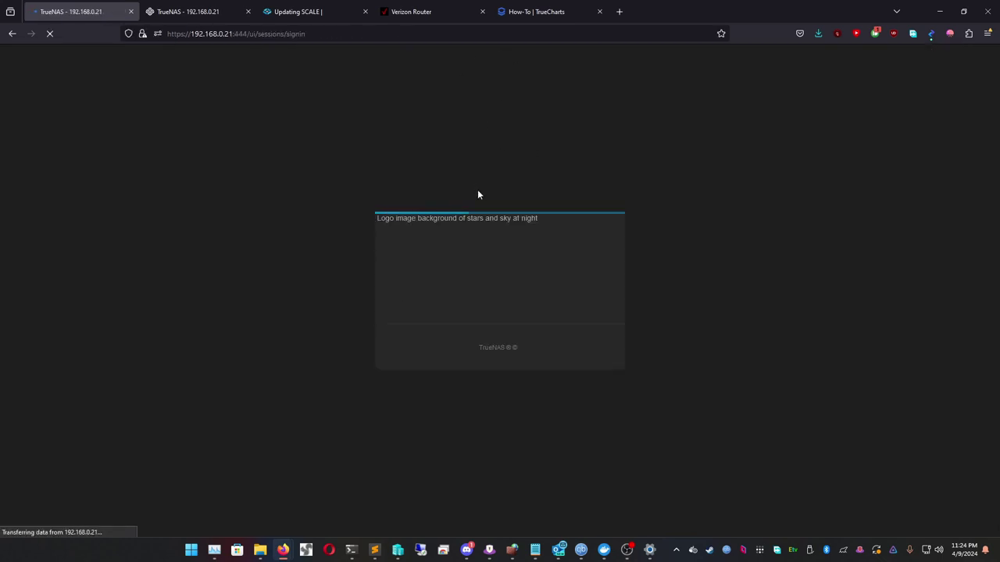
left_click(461, 281)
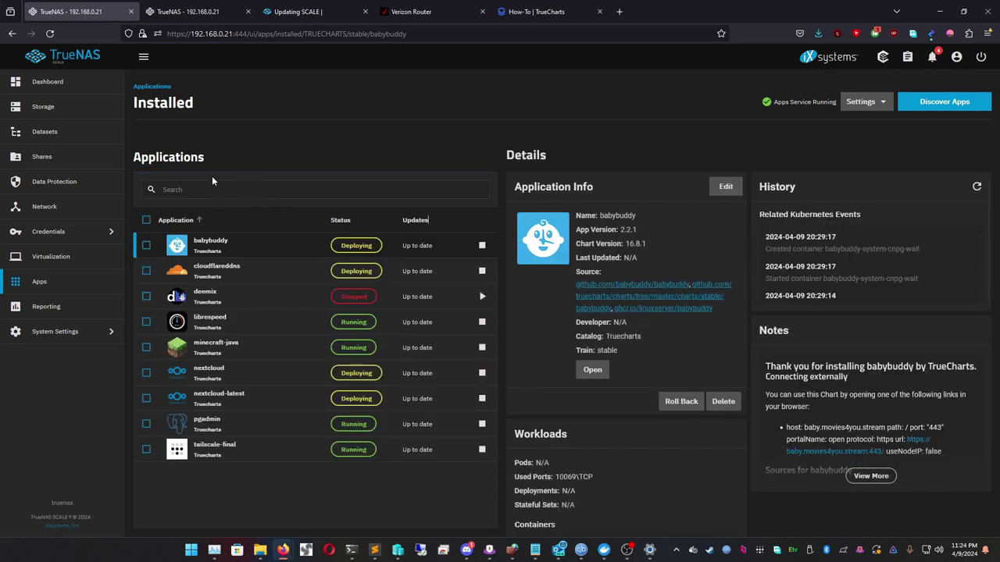
left_click(224, 274)
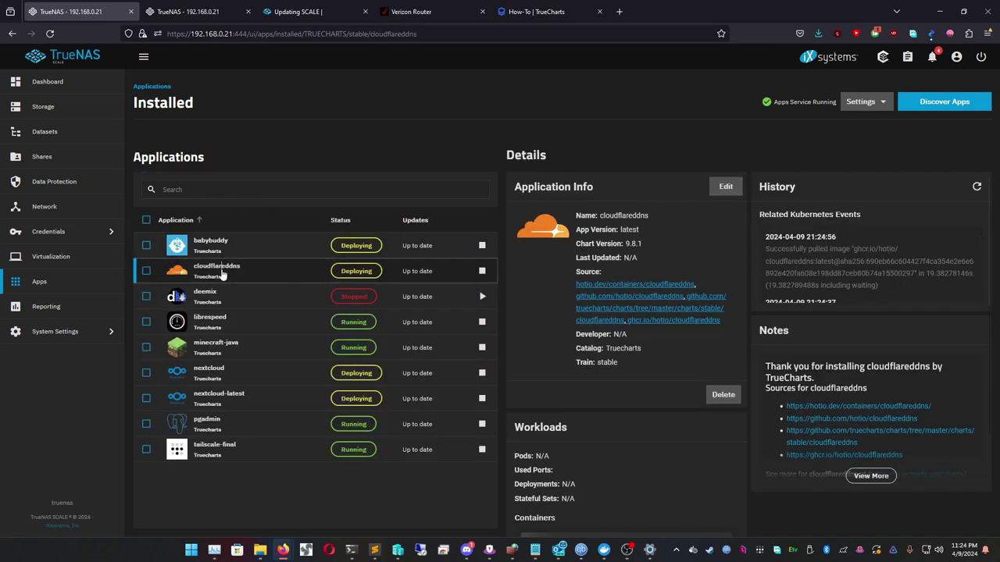
Step: Review the cloudflareddns app's Kubernetes events and workload details to check how its deployment is progressing
scroll(873, 271, "down", 5)
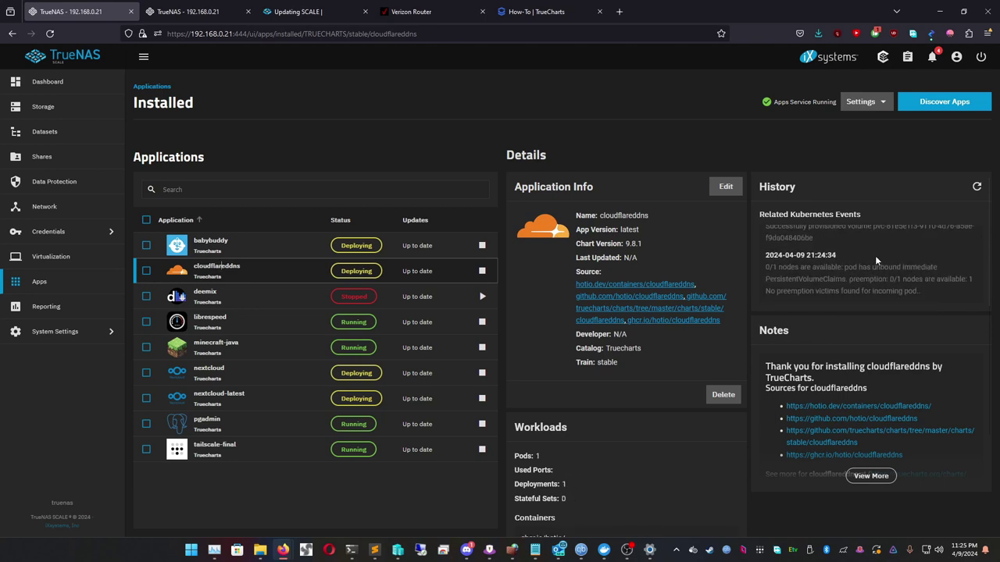
scroll(905, 244, "up", 3)
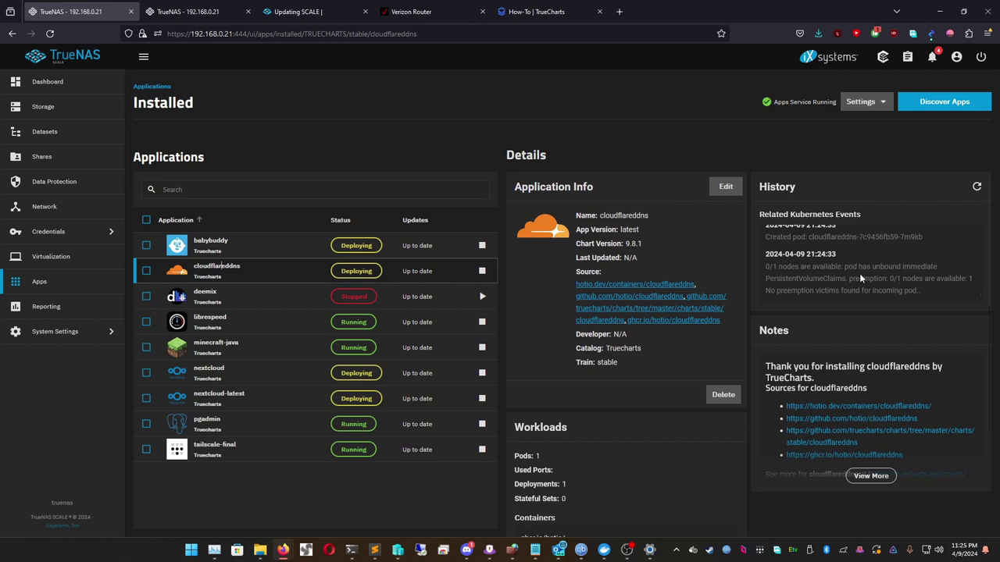
scroll(830, 284, "up", 2)
scroll(830, 284, "down", 3)
scroll(845, 283, "up", 2)
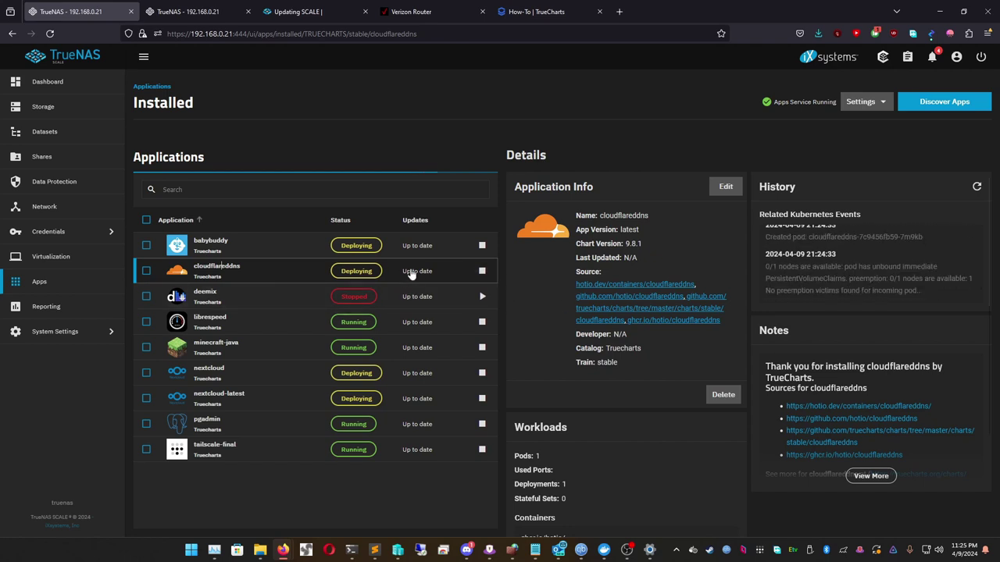
scroll(664, 247, "down", 3)
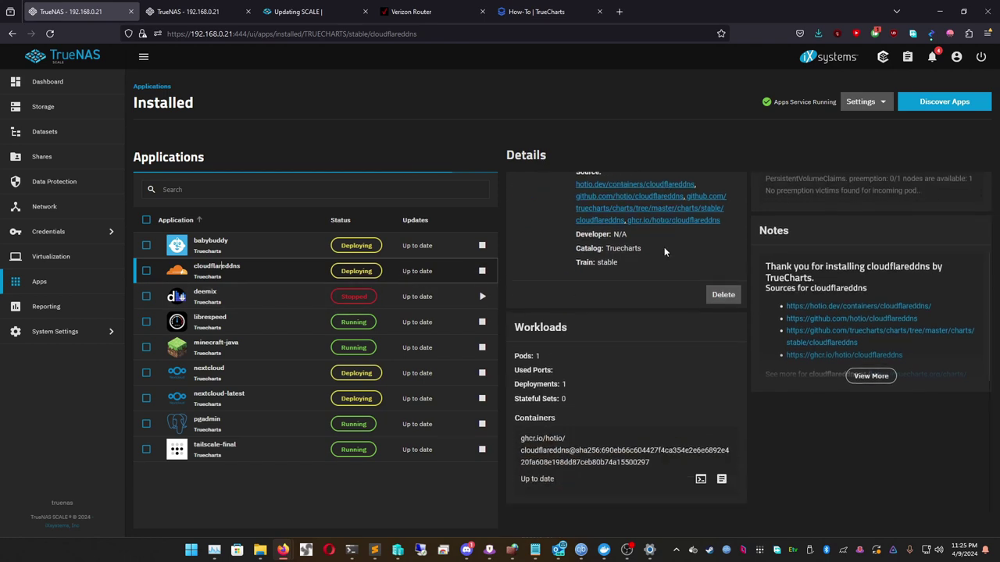
scroll(657, 397, "up", 3)
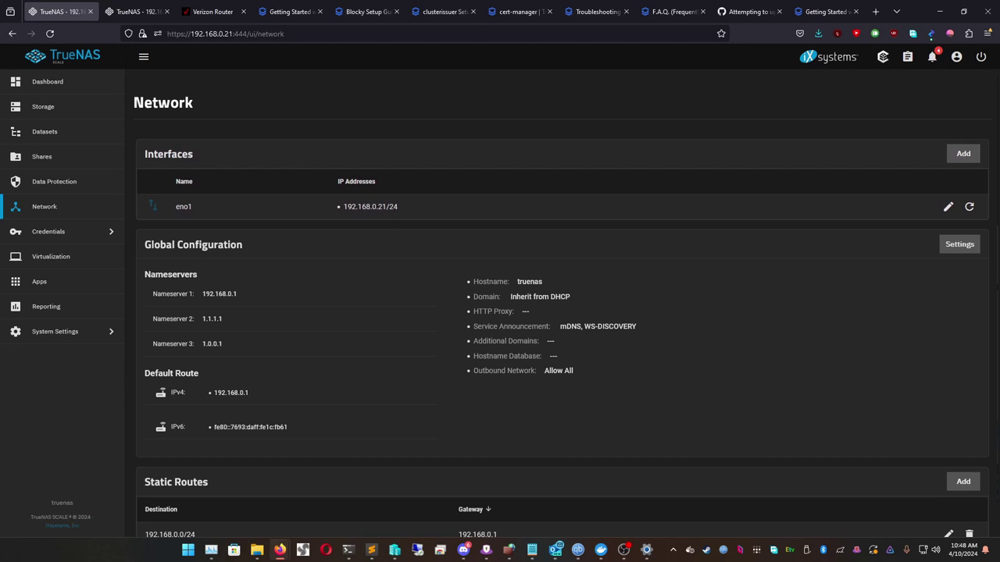
Step: Open the installed apps list, select the blocky app and stop it
left_click(136, 11)
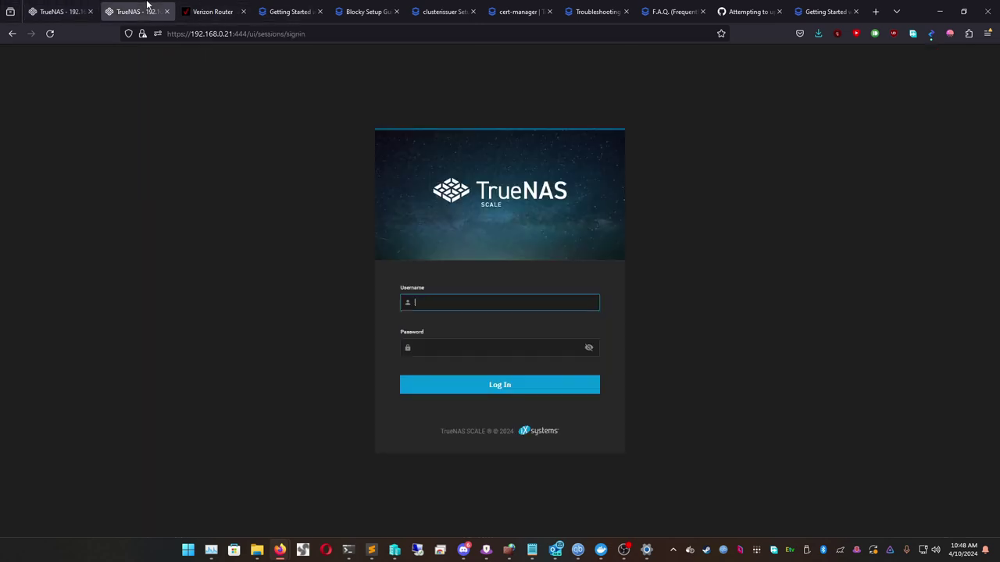
left_click(58, 12)
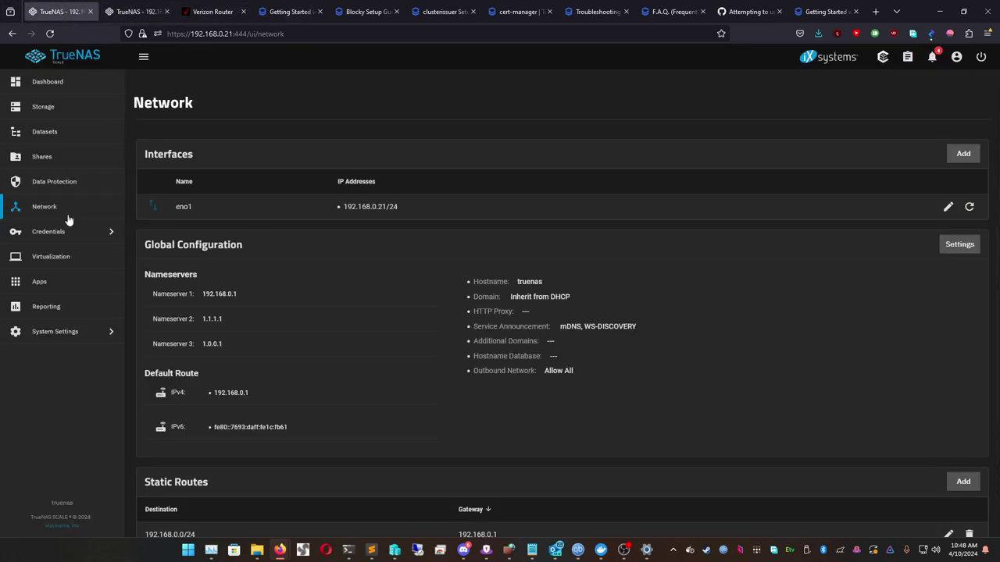
left_click(52, 284)
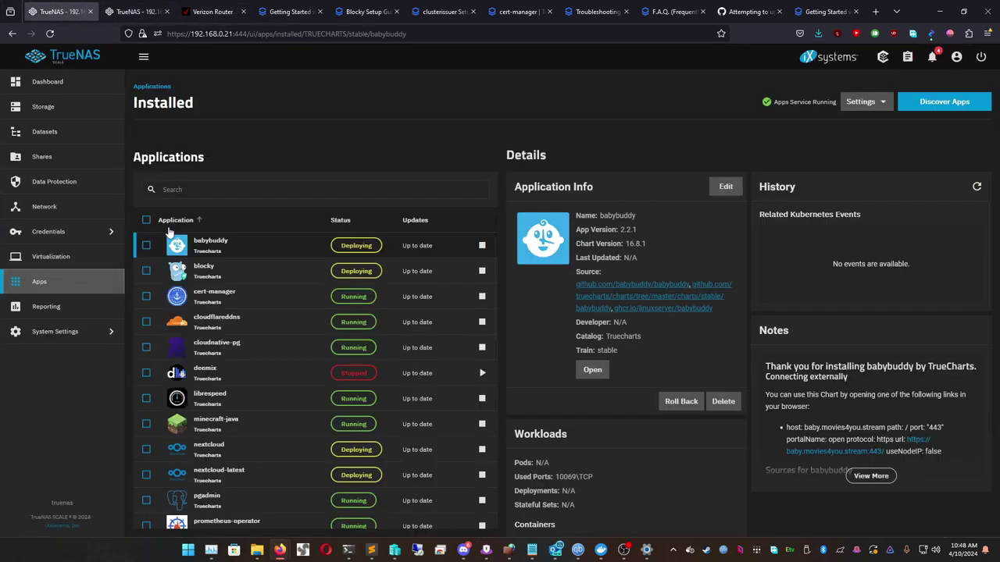
left_click(146, 271)
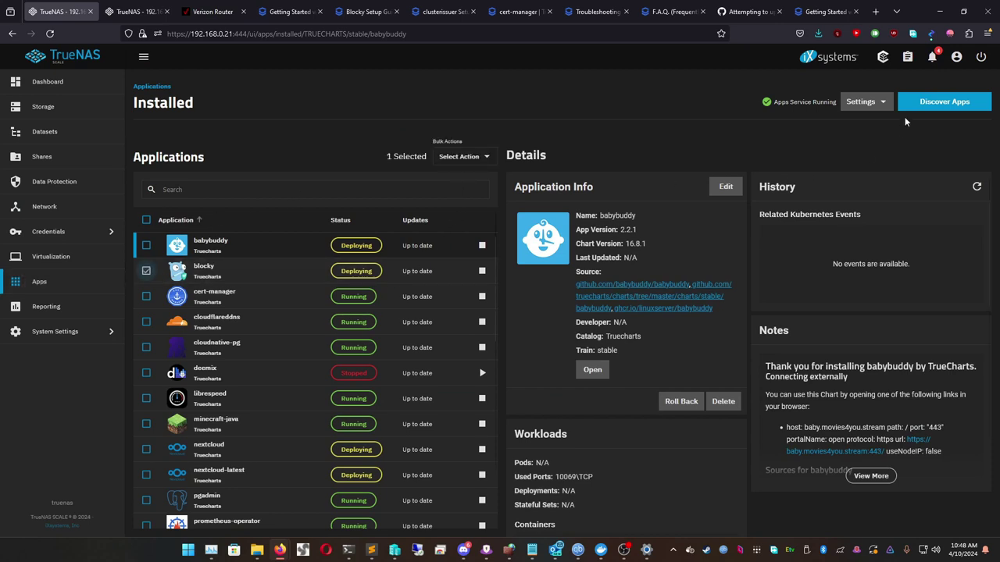
left_click(222, 271)
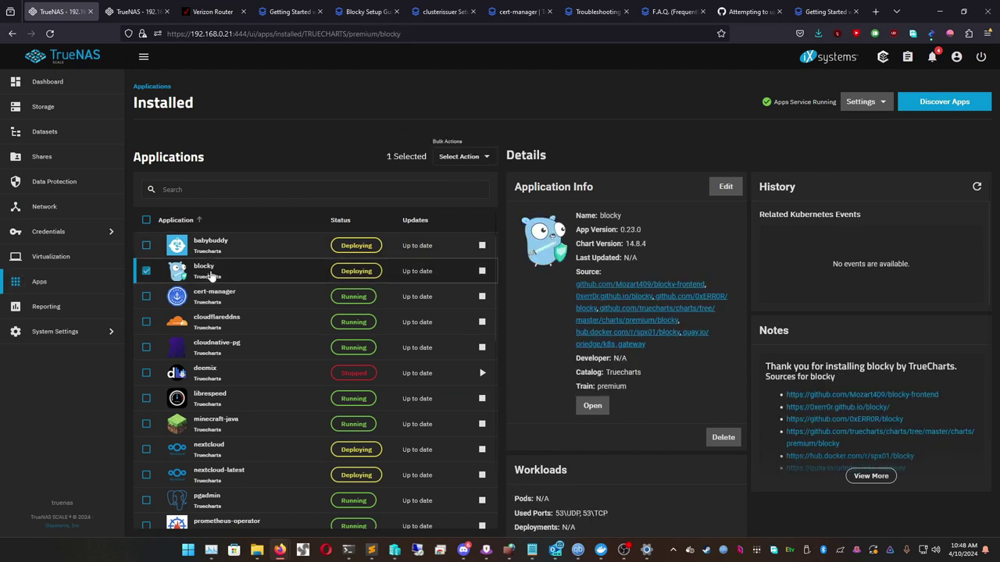
left_click(482, 271)
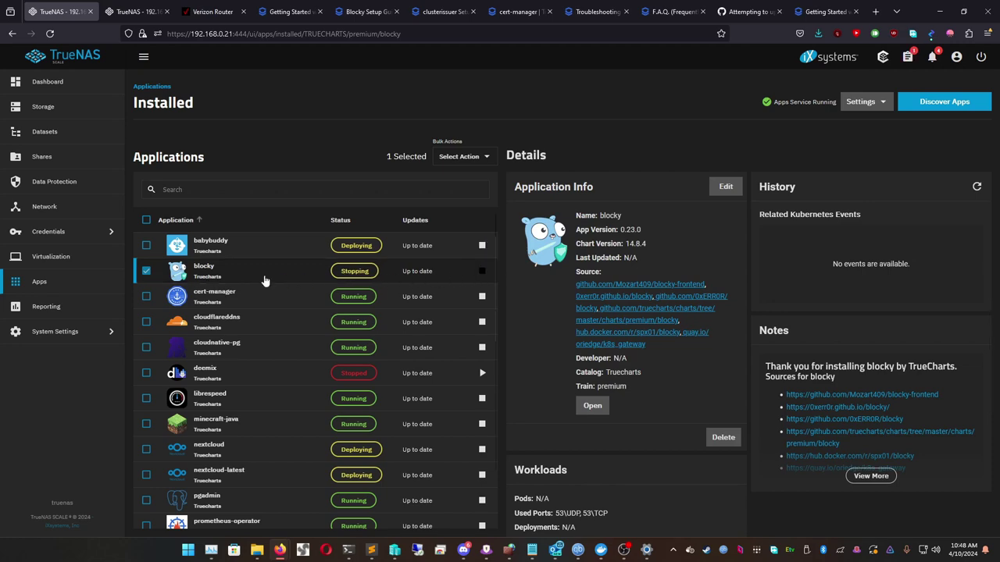
Step: Search the available apps for blocky and start installing another instance of the TrueCharts Blocky app
left_click(944, 101)
left_click(408, 154)
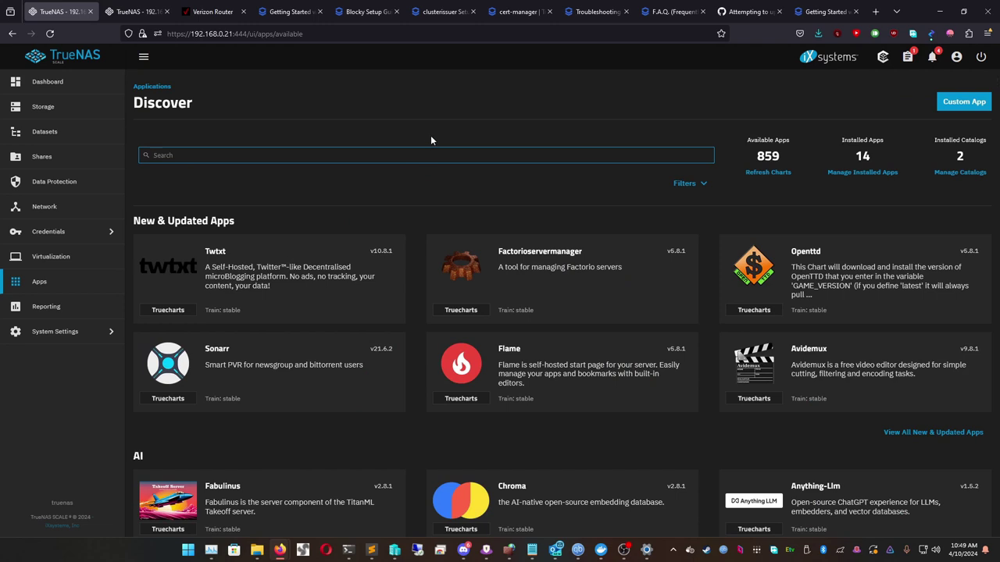
type("blocky")
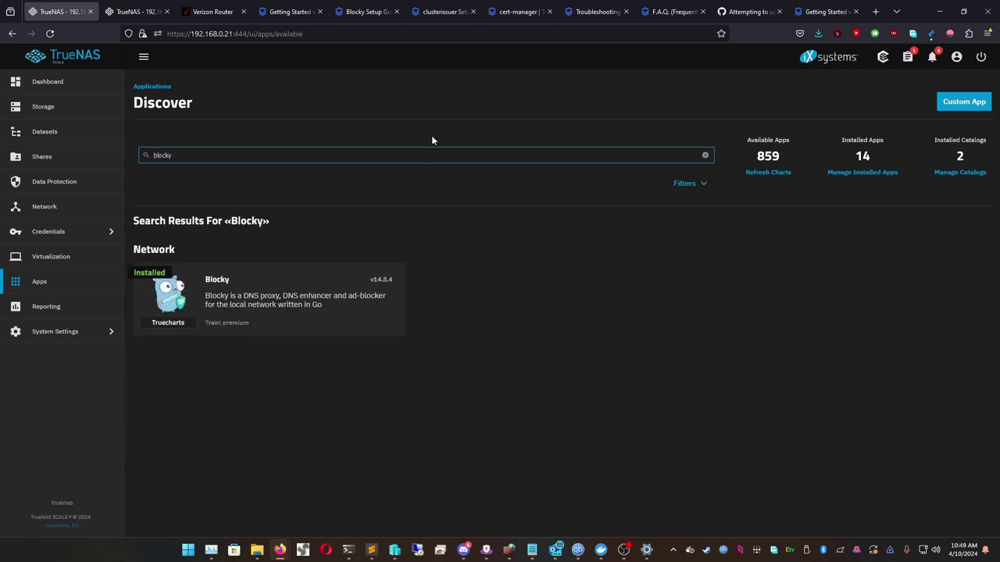
left_click(281, 277)
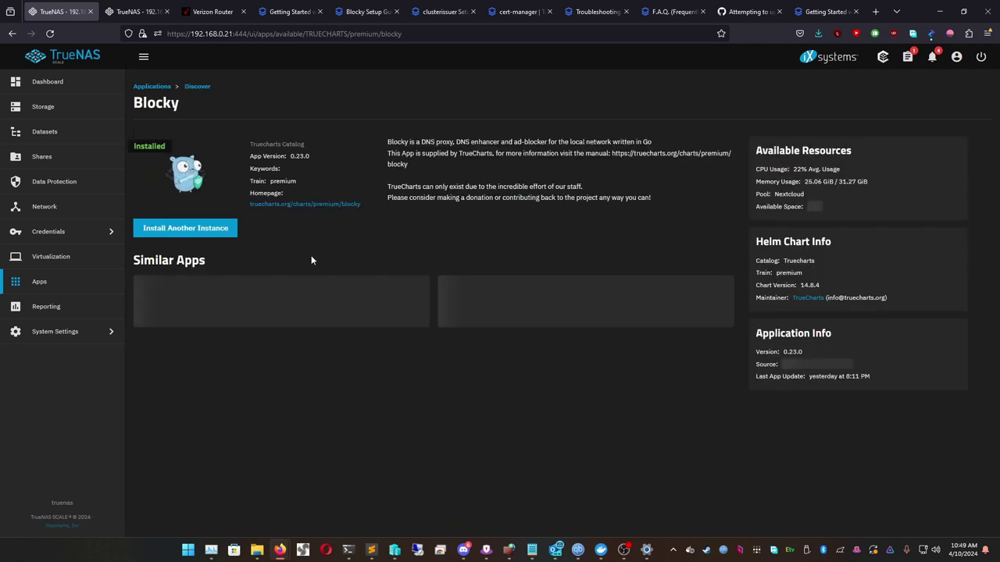
left_click(199, 228)
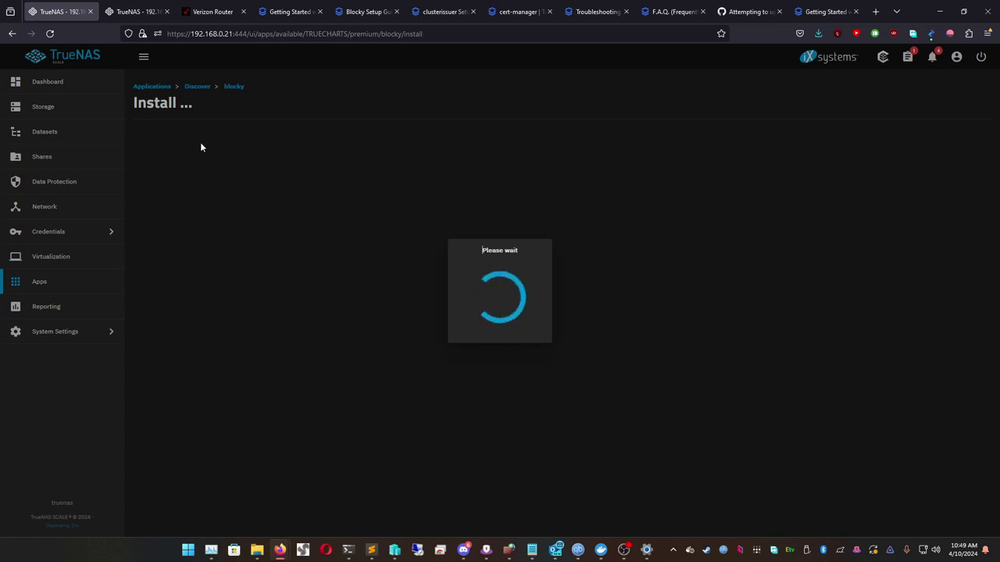
Step: Name the new Blocky instance blocky-test and set its timezone to America/Chicago
left_click(200, 208)
type("-test")
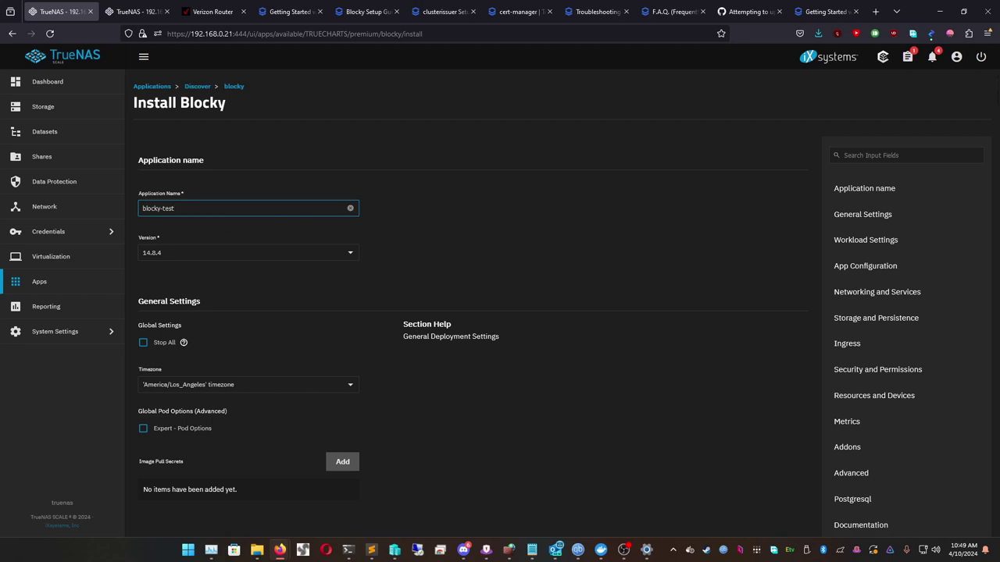
scroll(364, 270, "down", 2)
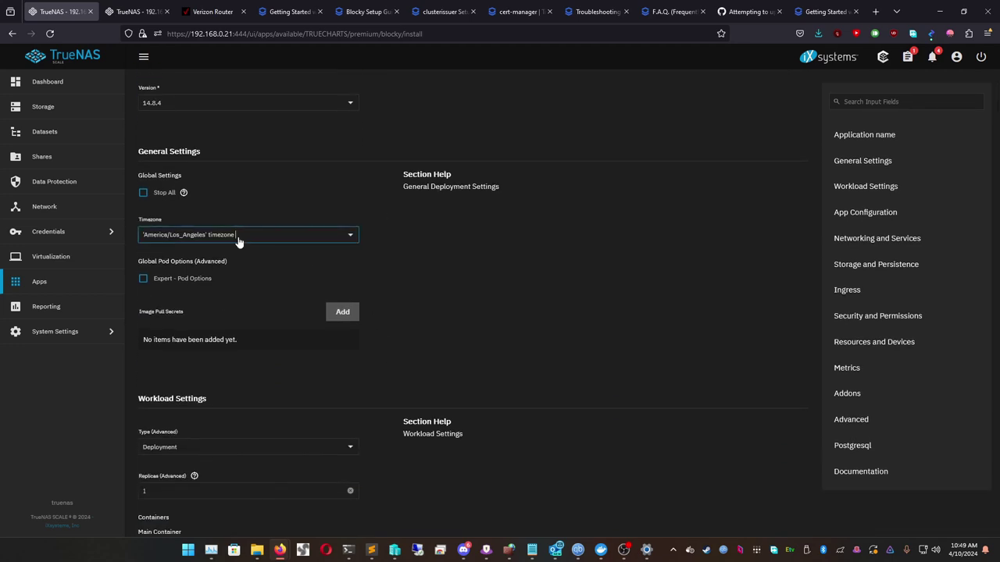
left_click(239, 236)
scroll(206, 349, "up", 8)
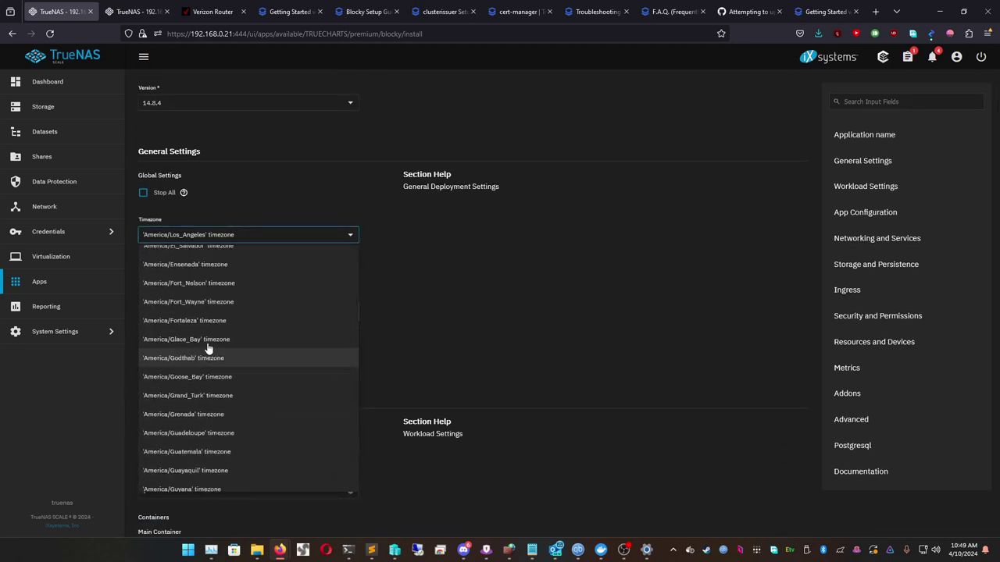
scroll(206, 344, "up", 4)
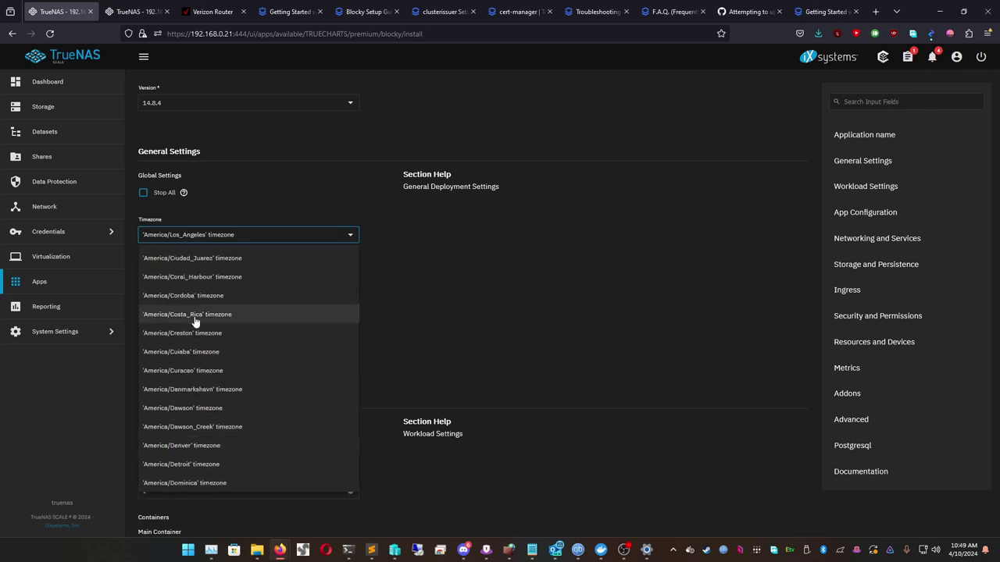
scroll(196, 335, "up", 3)
left_click(209, 370)
scroll(506, 285, "down", 5)
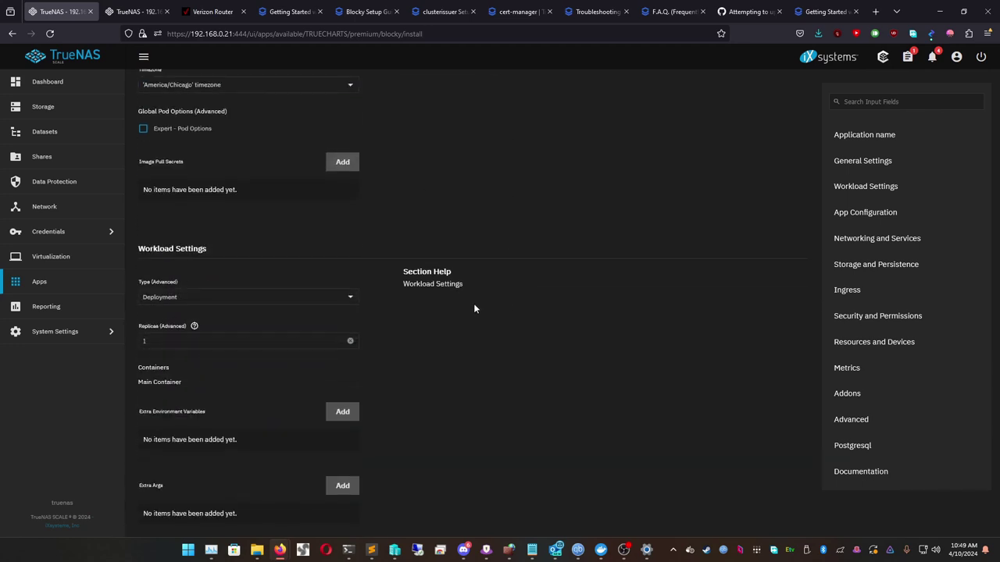
scroll(469, 299, "down", 2)
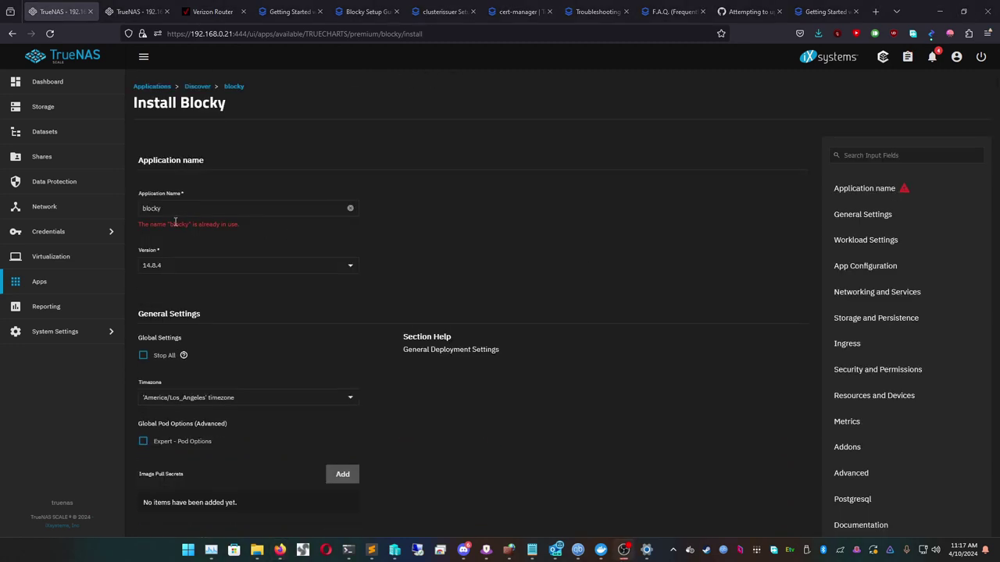
Step: Leave the new-instance form, return to the installed apps and open the existing blocky app for editing
scroll(213, 281, "down", 3)
scroll(218, 303, "up", 2)
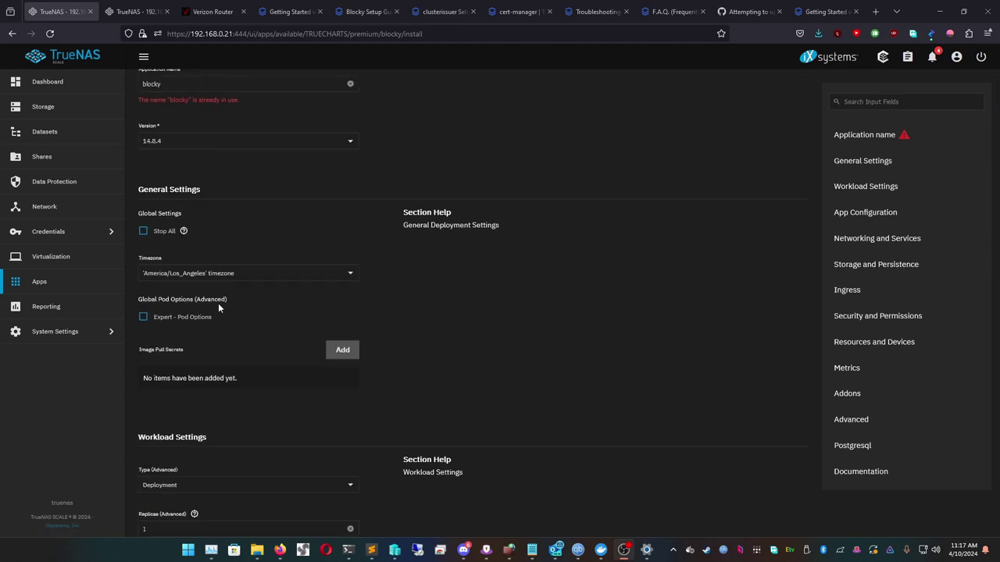
left_click(38, 283)
left_click(204, 224)
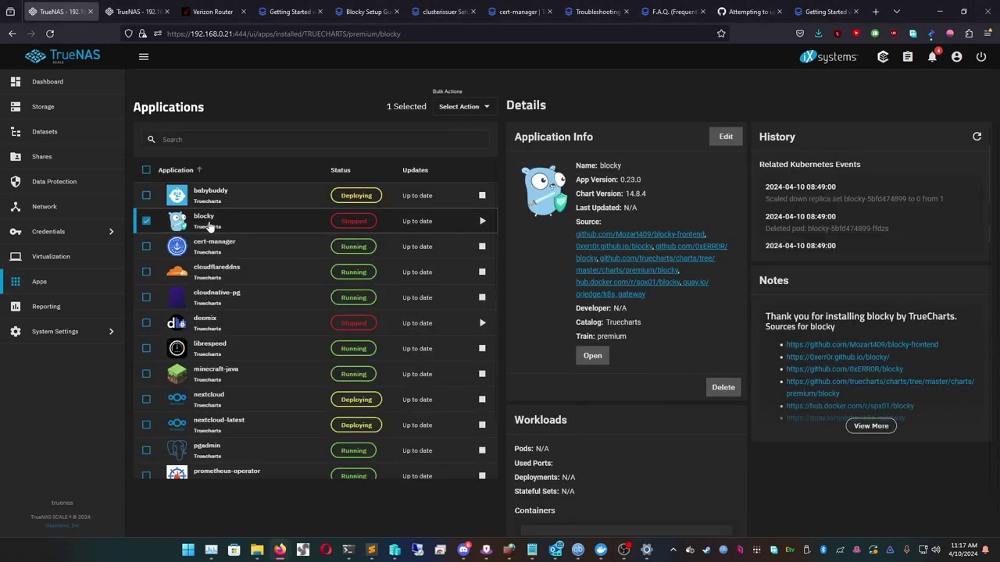
left_click(720, 139)
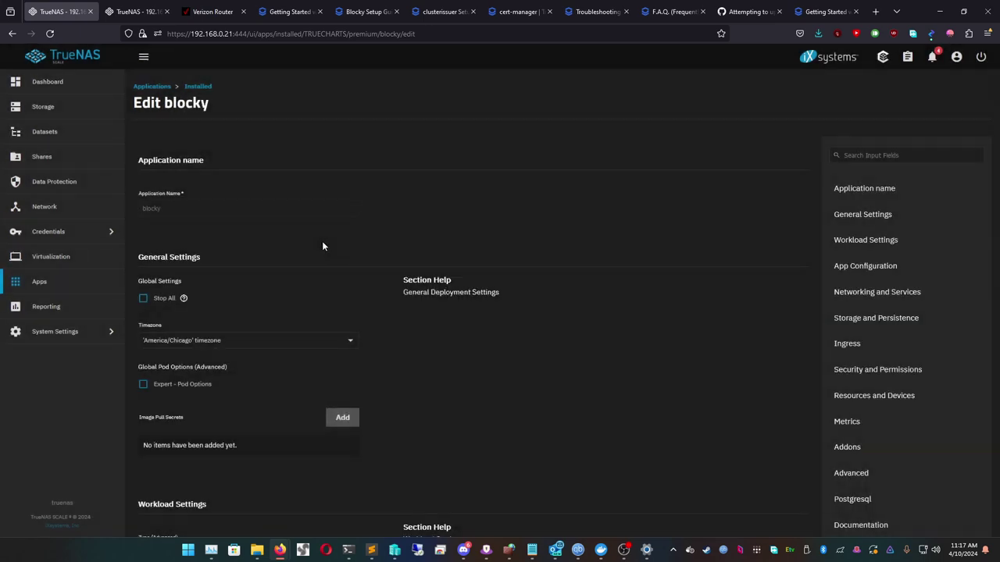
Step: Review blocky's general, workload and app configuration settings, including its Bootstrap DNS upstream
scroll(235, 264, "down", 5)
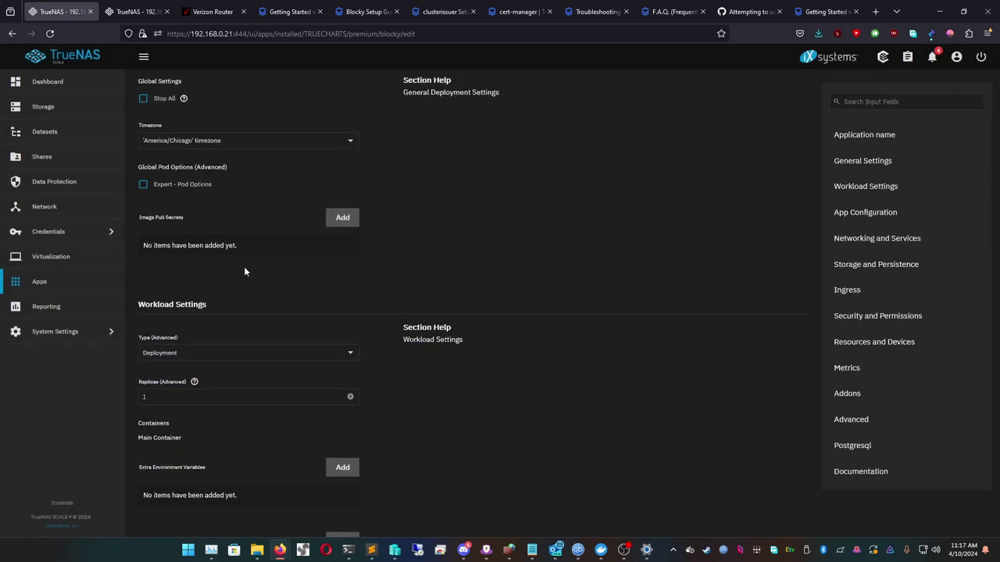
scroll(243, 271, "down", 9)
scroll(242, 321, "down", 6)
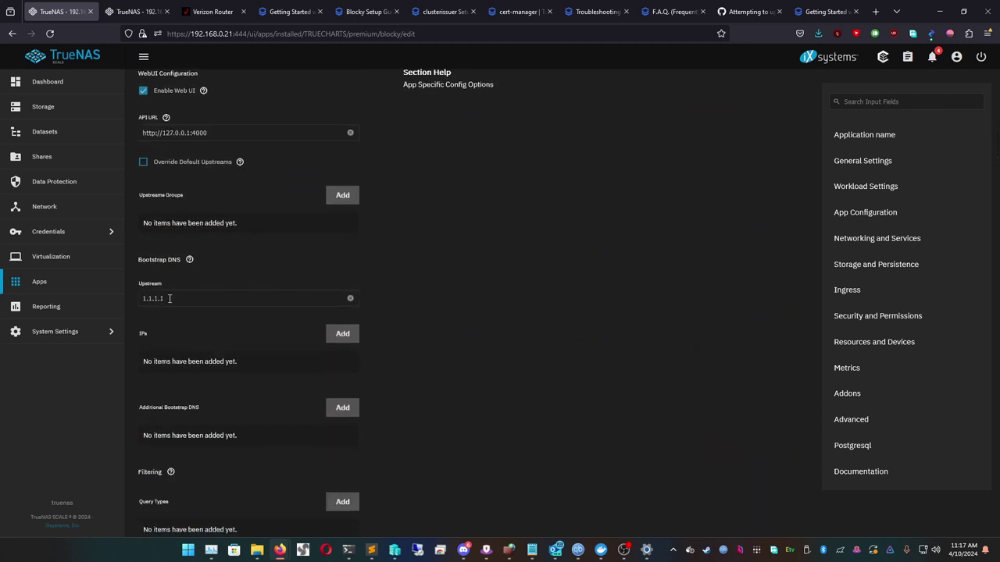
scroll(211, 319, "down", 1)
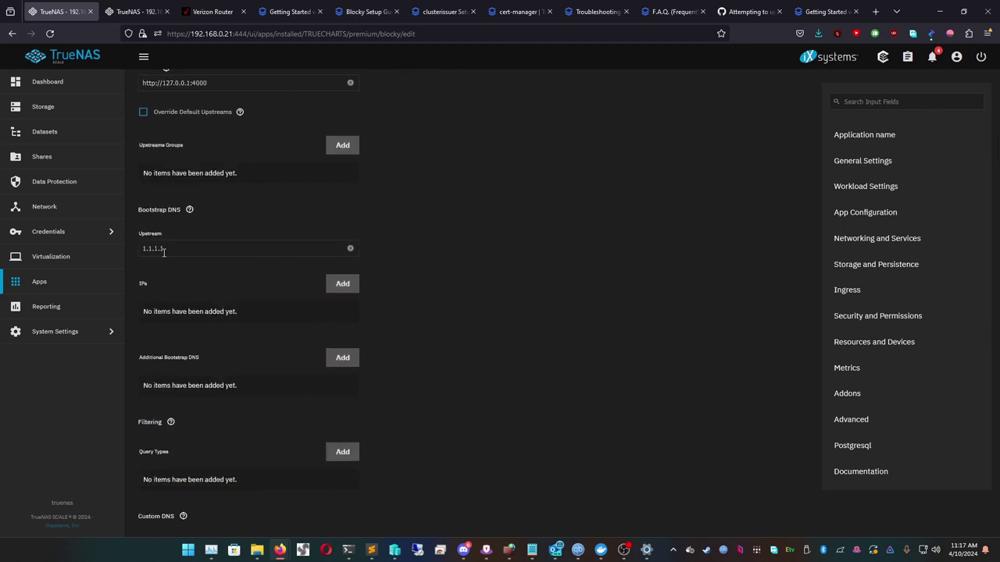
double_click(163, 250)
left_click(442, 207)
scroll(445, 207, "up", 3)
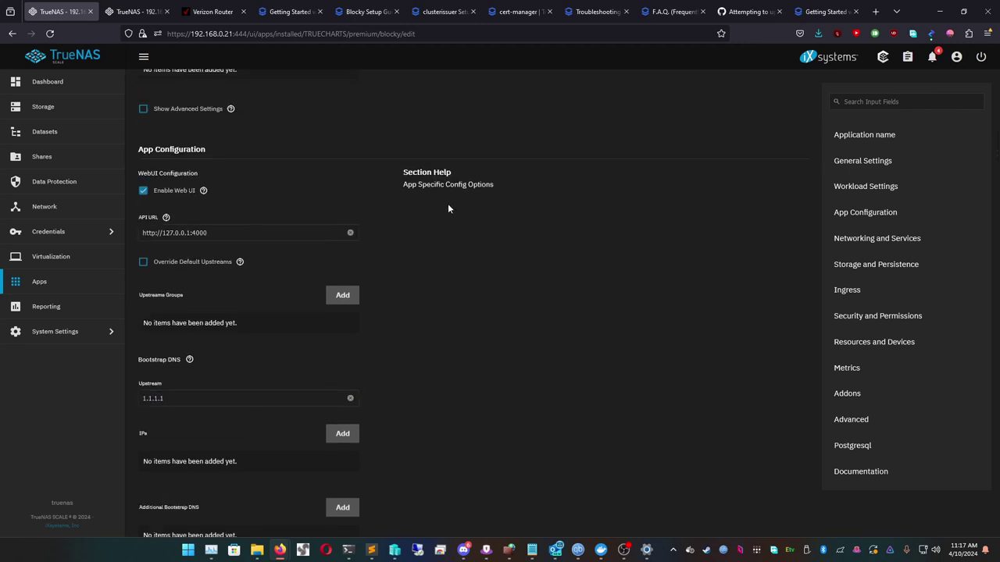
Step: Add a blank Upstreams Group containing one empty upstream entry to blocky's App Configuration
left_click(342, 297)
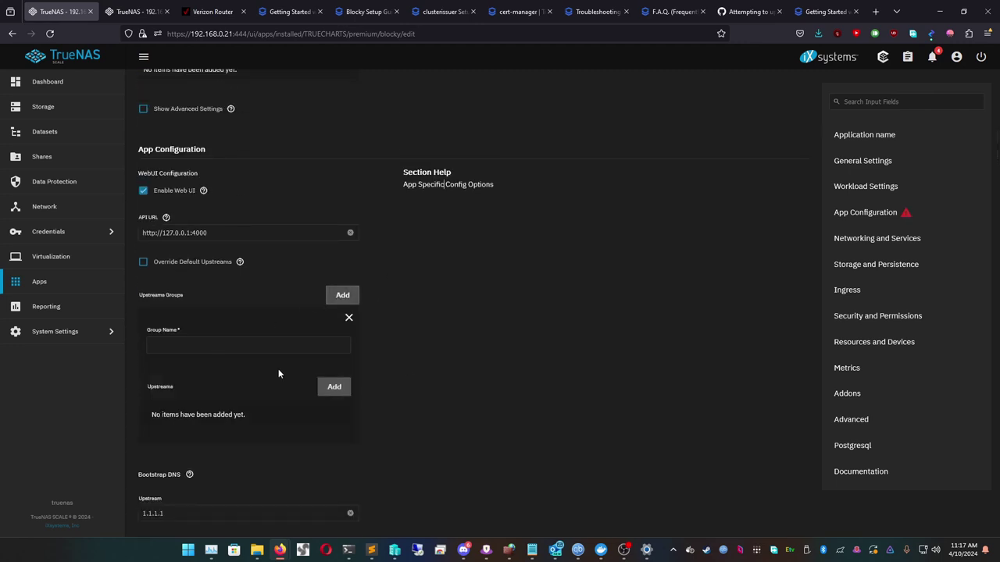
left_click(334, 386)
left_click(190, 344)
scroll(198, 344, "up", 2)
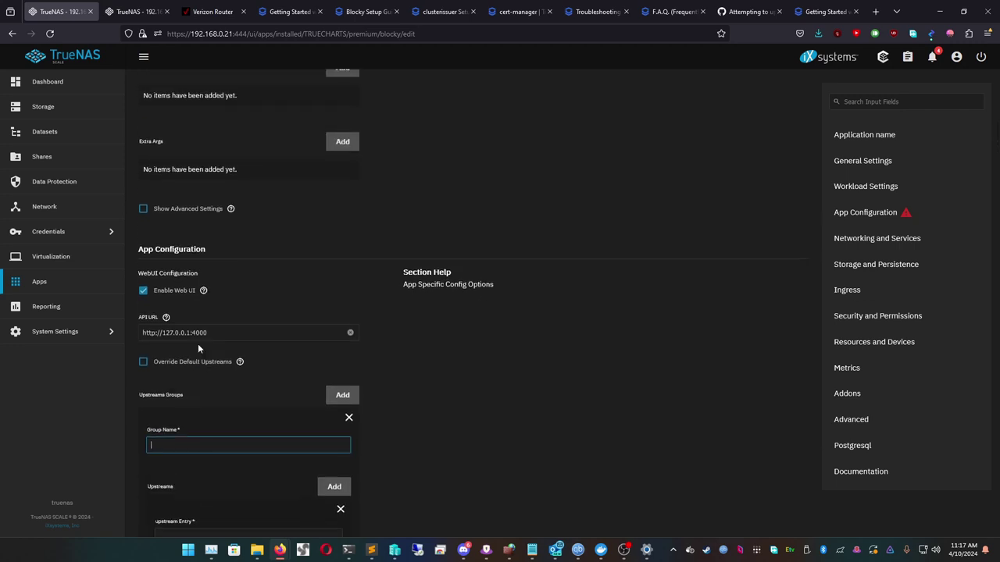
scroll(202, 344, "up", 2)
scroll(216, 330, "down", 6)
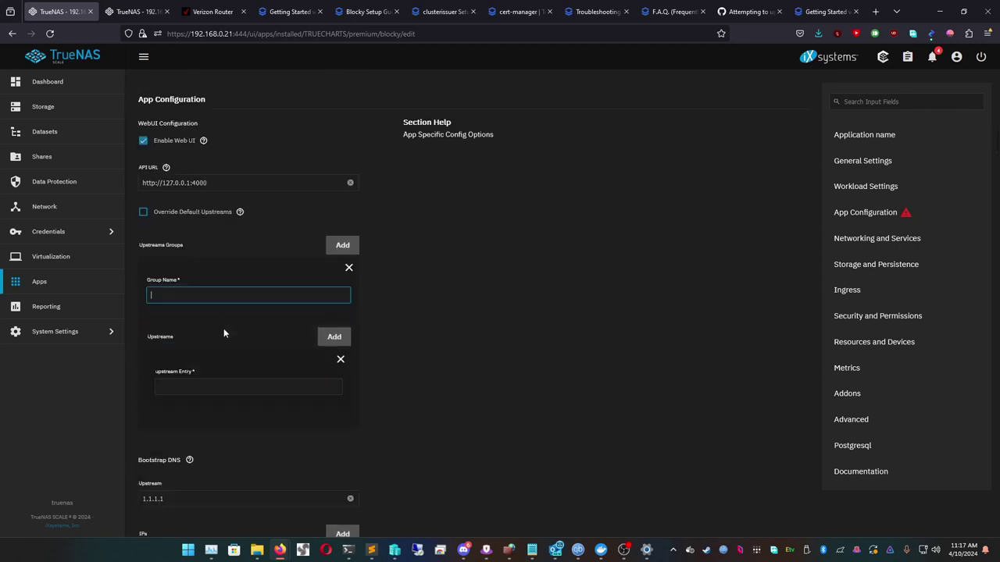
scroll(232, 336, "down", 2)
scroll(232, 337, "up", 3)
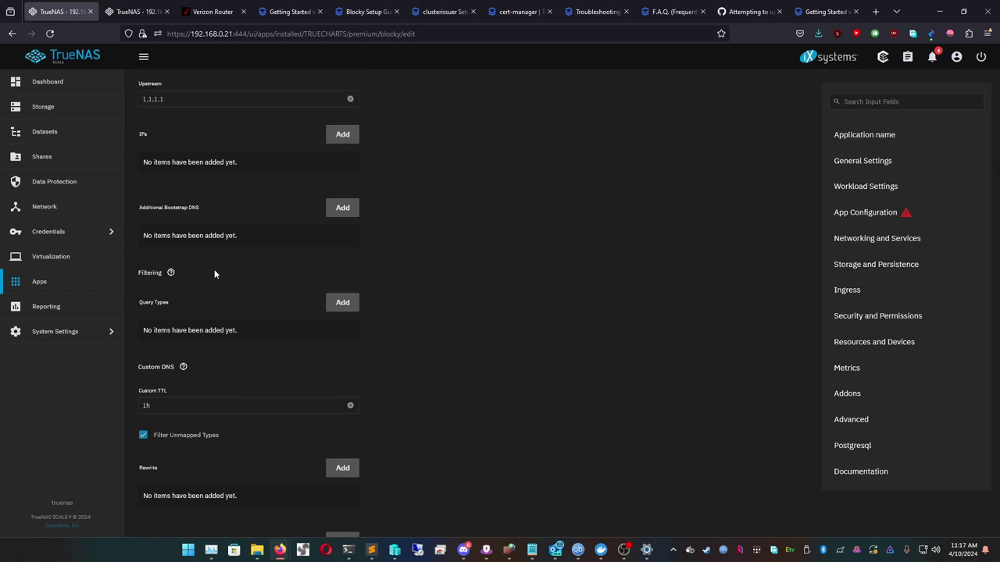
scroll(225, 277, "up", 5)
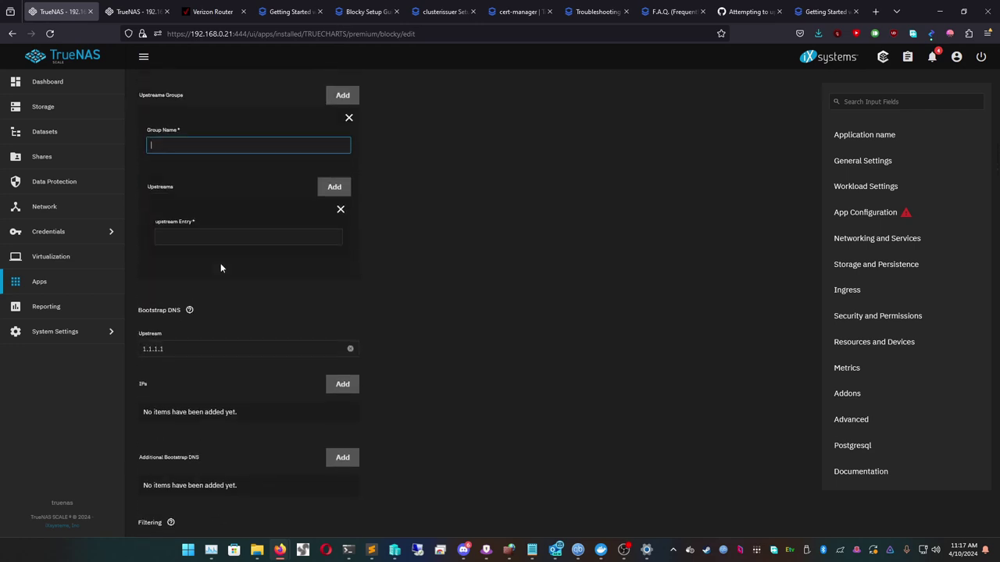
Step: Consult the UDP DNS Setup section of the Blocky setup guide for its upstream example
left_click(366, 12)
scroll(399, 153, "down", 3)
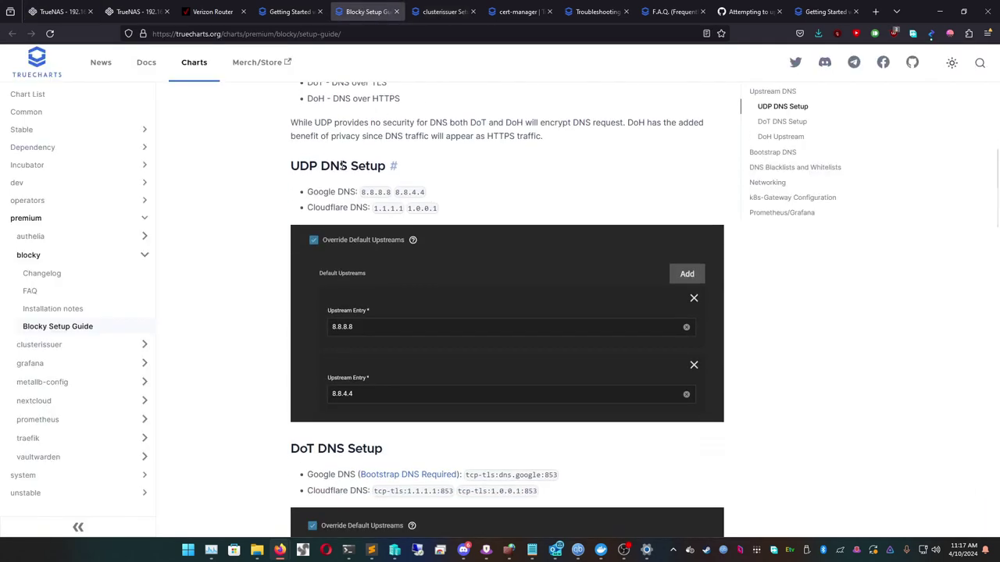
triple_click(351, 166)
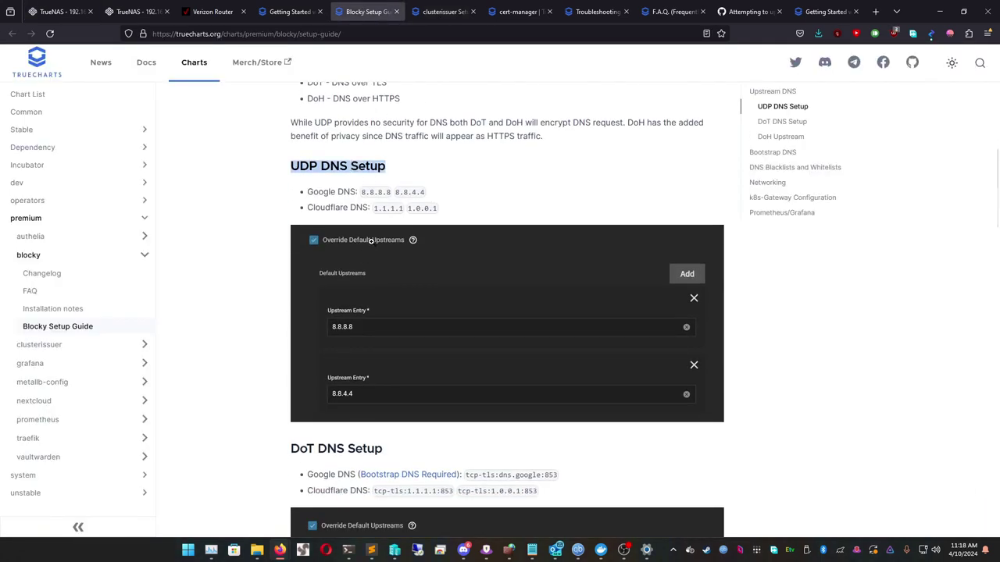
Step: Remove the blank Upstreams Group from blocky's App Configuration and enable Override Default Upstreams
left_click(58, 11)
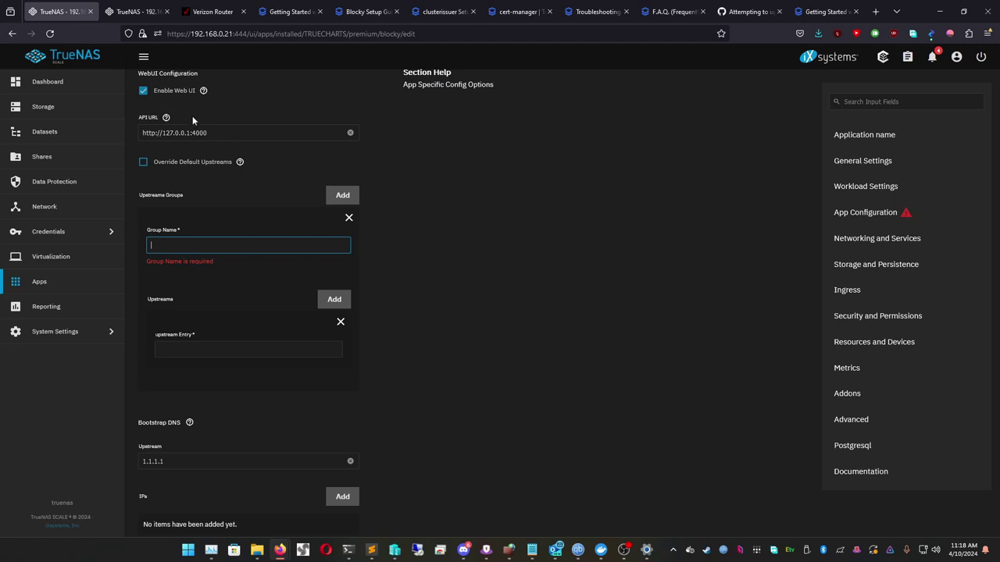
scroll(305, 200, "up", 3)
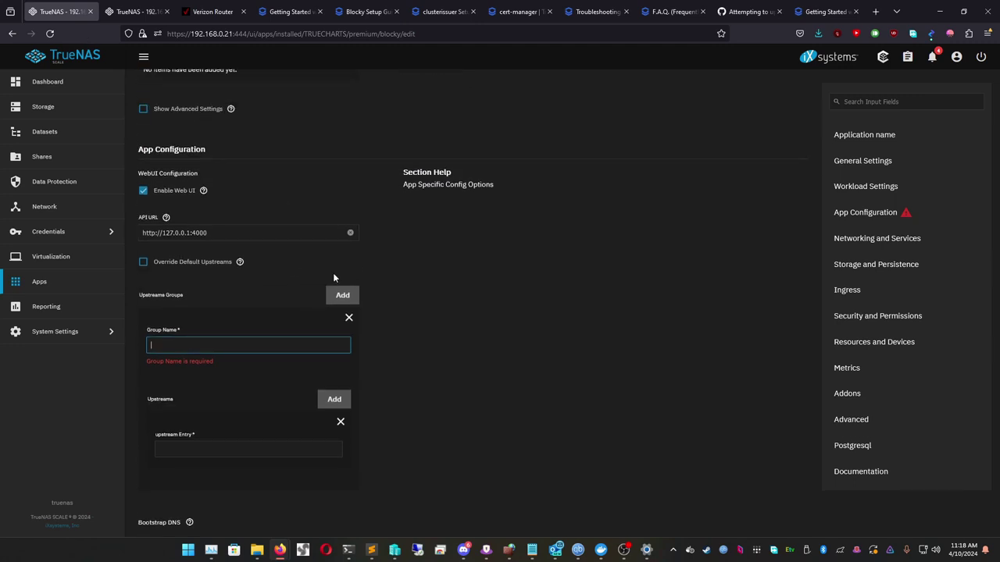
left_click(349, 318)
left_click(152, 264)
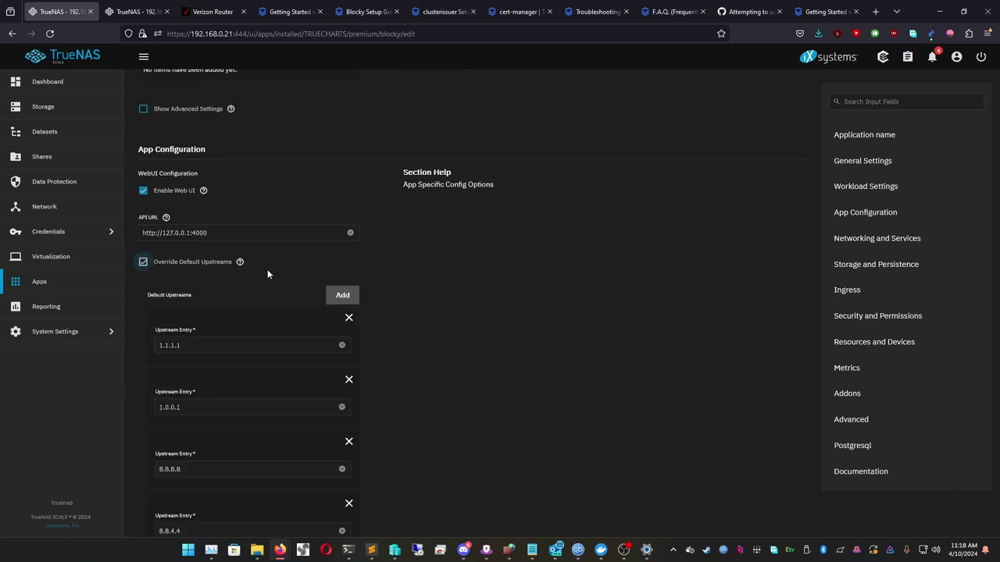
Step: Review blocky's default upstream entries and the Upstreams Groups, Bootstrap DNS, Filtering and Custom DNS settings
scroll(223, 287, "down", 3)
double_click(193, 244)
double_click(195, 307)
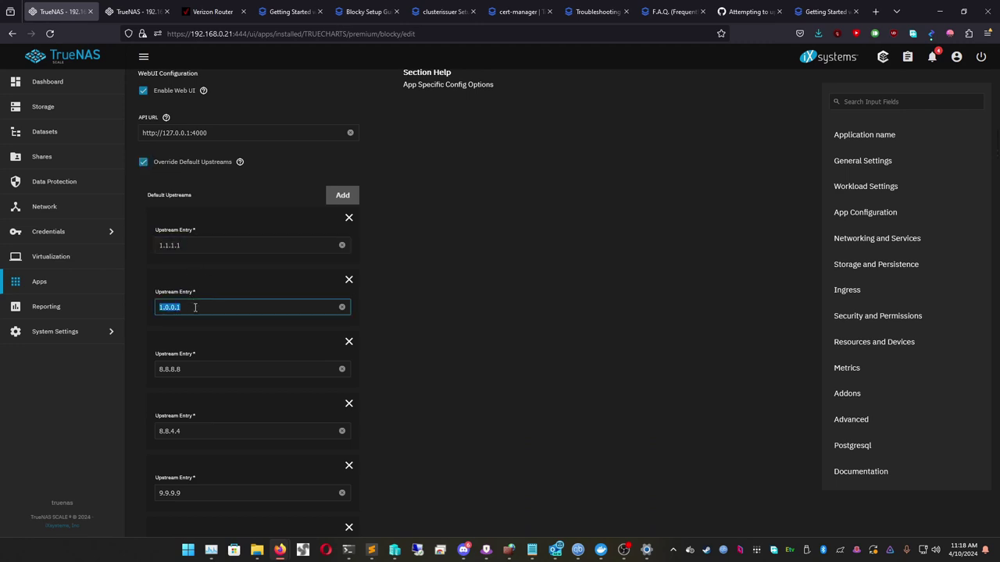
left_click(500, 274)
scroll(468, 285, "down", 3)
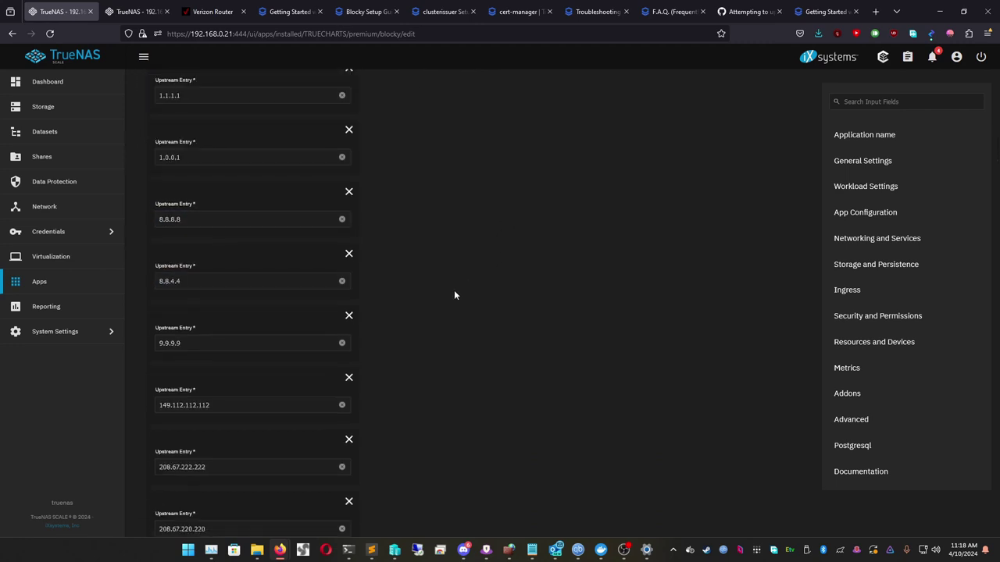
scroll(256, 360, "down", 6)
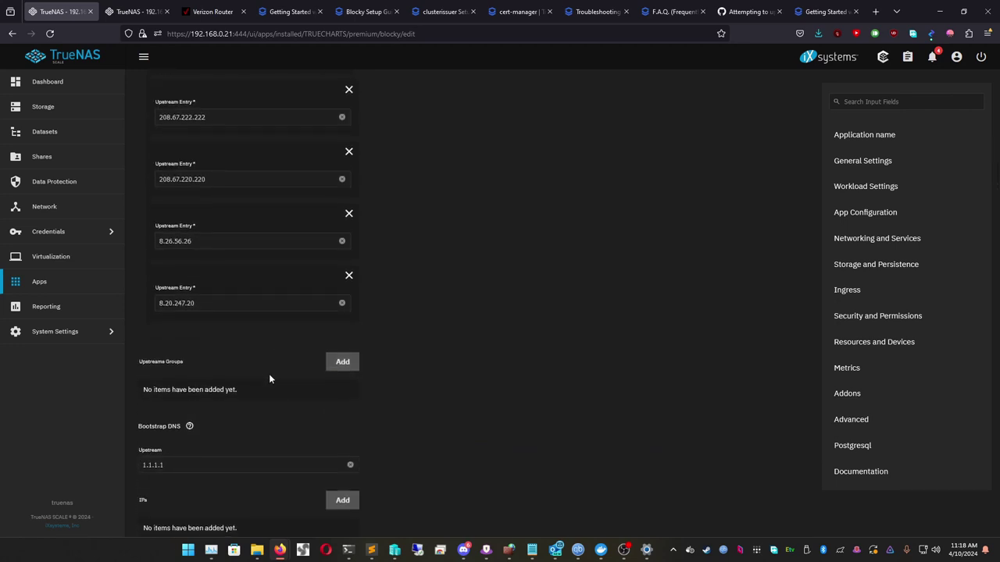
scroll(268, 375, "up", 8)
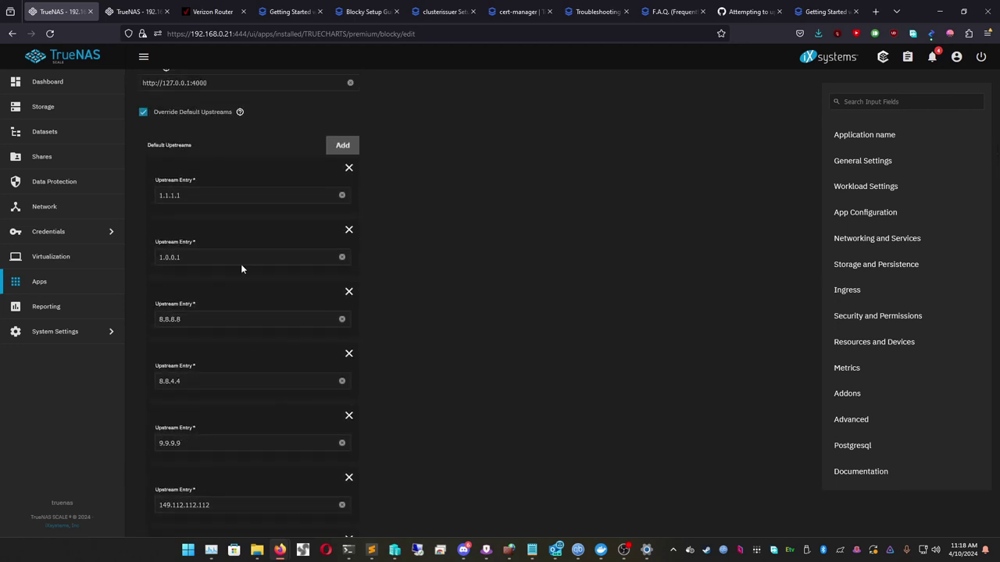
scroll(263, 209, "down", 9)
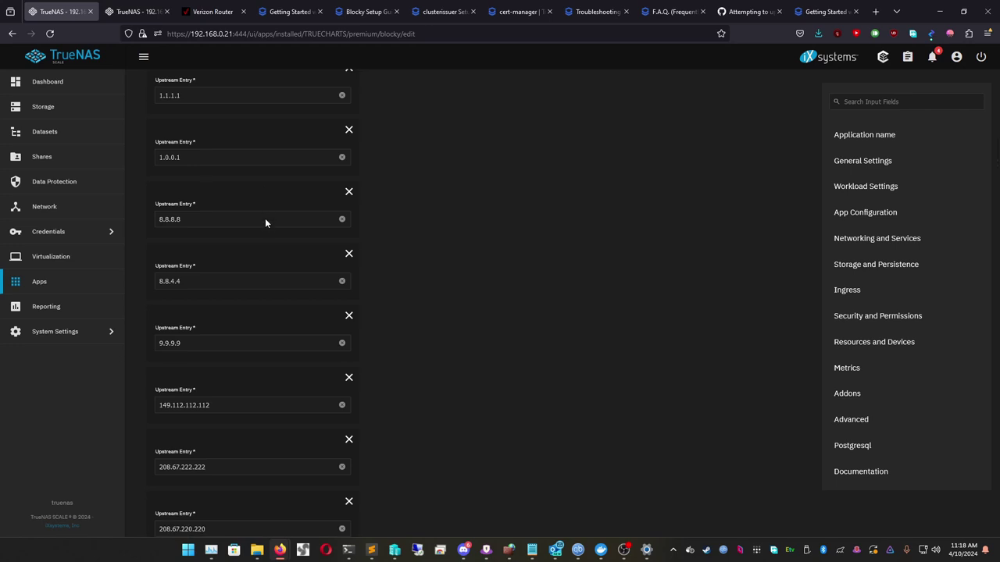
scroll(264, 235, "down", 4)
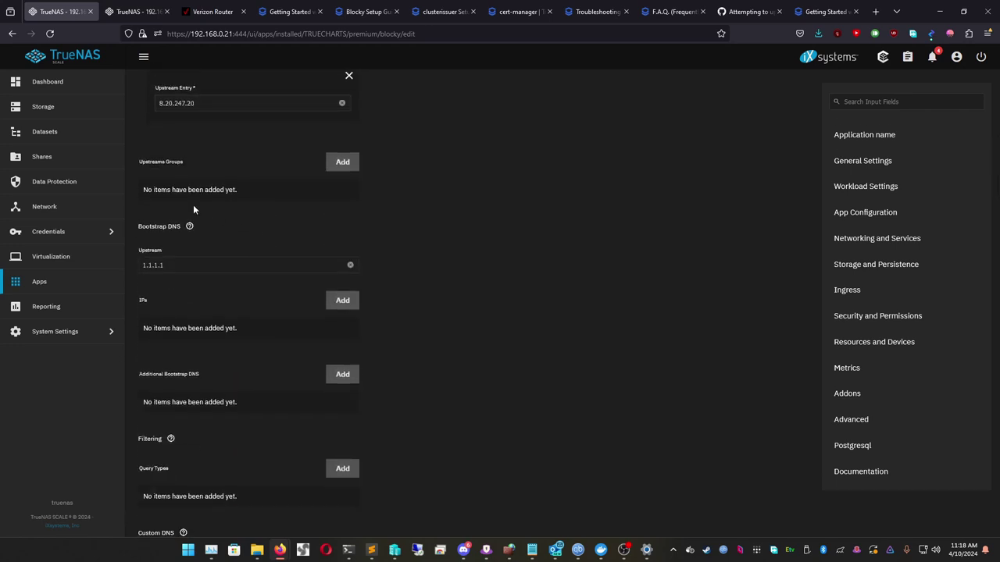
scroll(200, 210, "down", 2)
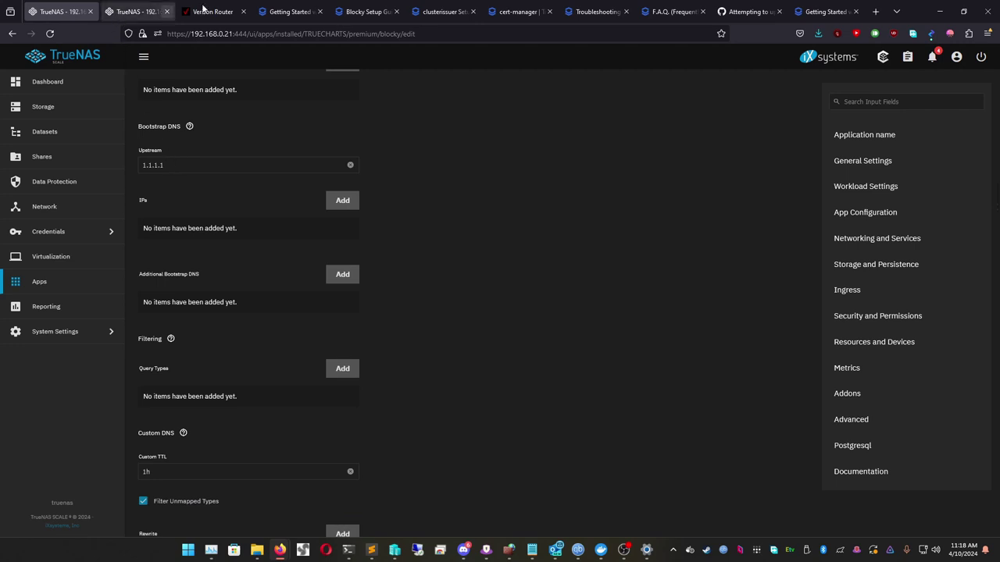
Step: Read the Blocky setup guide's DoT and DoH upstream, DNS blacklists and whitelists, and networking sections
left_click(365, 12)
scroll(422, 289, "down", 3)
scroll(422, 266, "up", 4)
scroll(435, 226, "down", 1)
scroll(435, 227, "down", 15)
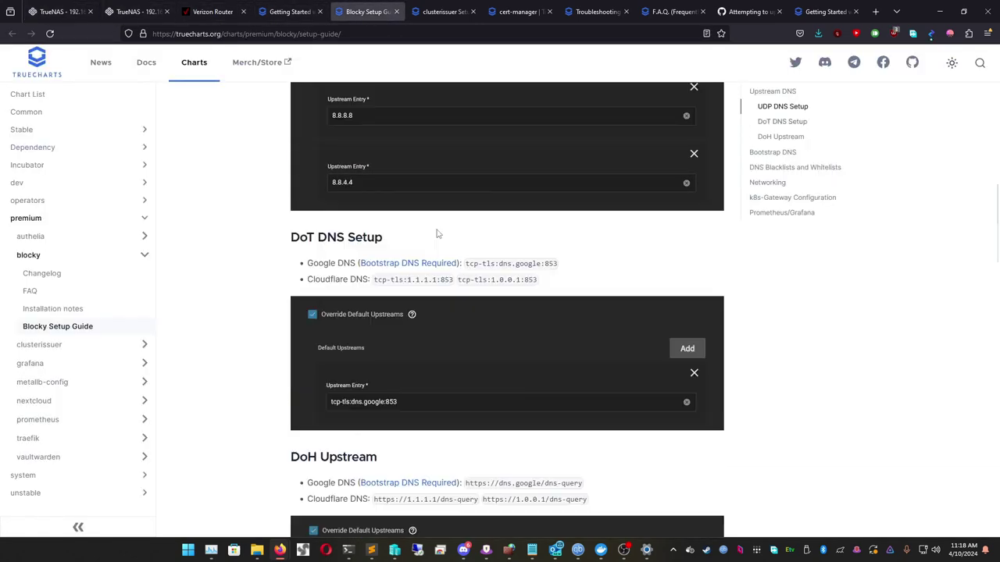
scroll(440, 290, "down", 2)
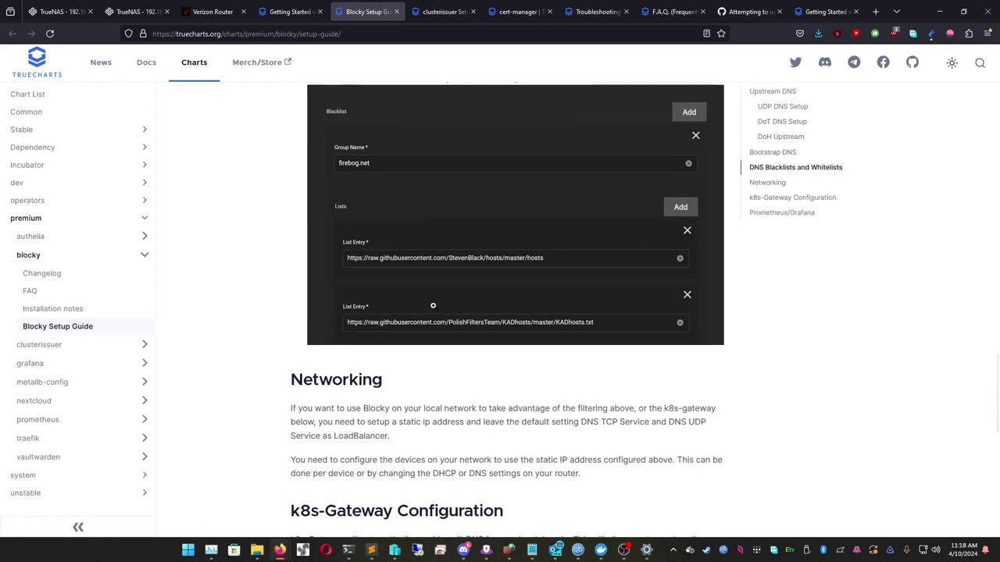
scroll(420, 281, "up", 4)
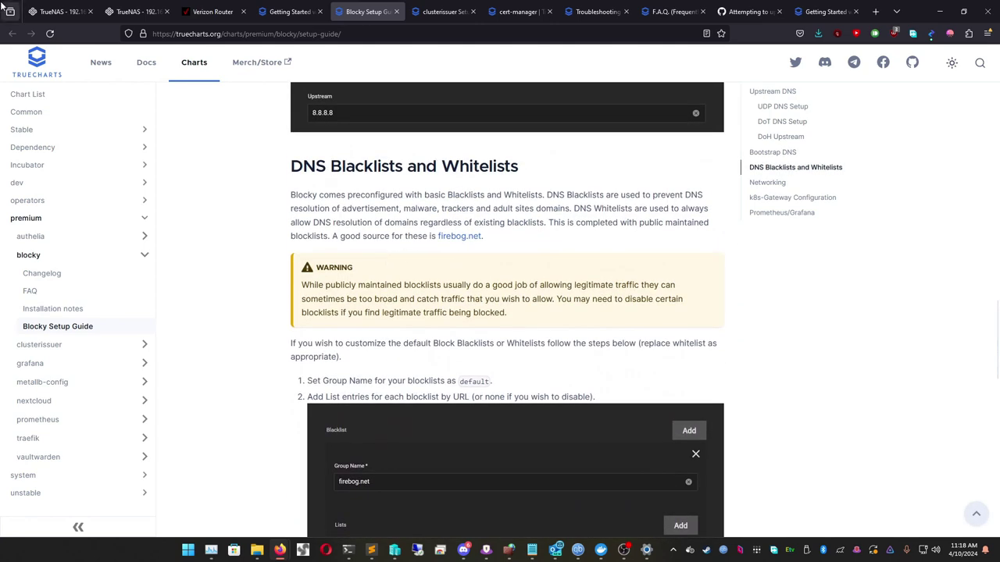
Step: Go through blocky's remaining settings down to Postgresql and save the edited app configuration
left_click(59, 11)
scroll(328, 284, "down", 8)
scroll(328, 284, "down", 15)
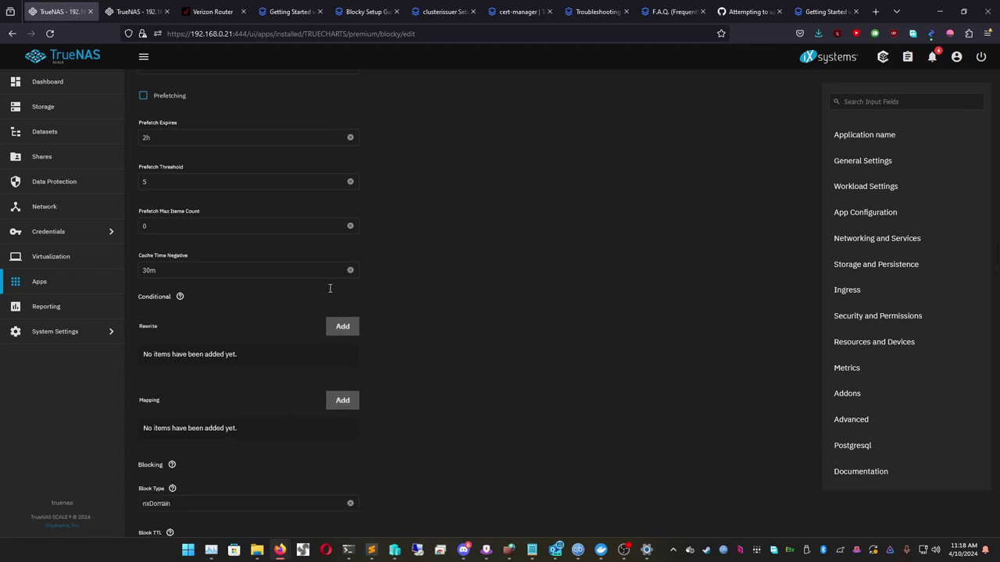
scroll(262, 416, "down", 15)
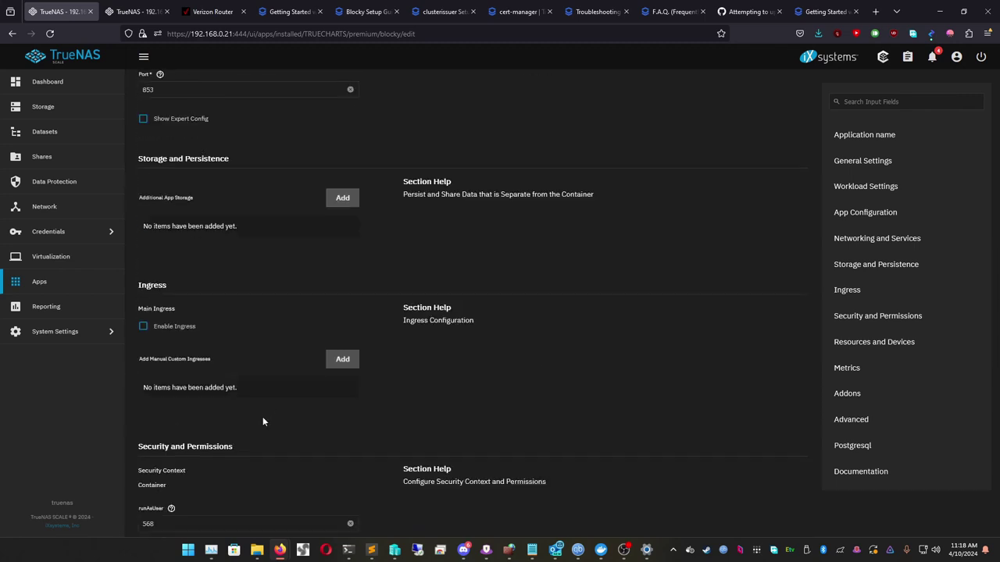
scroll(253, 435, "down", 15)
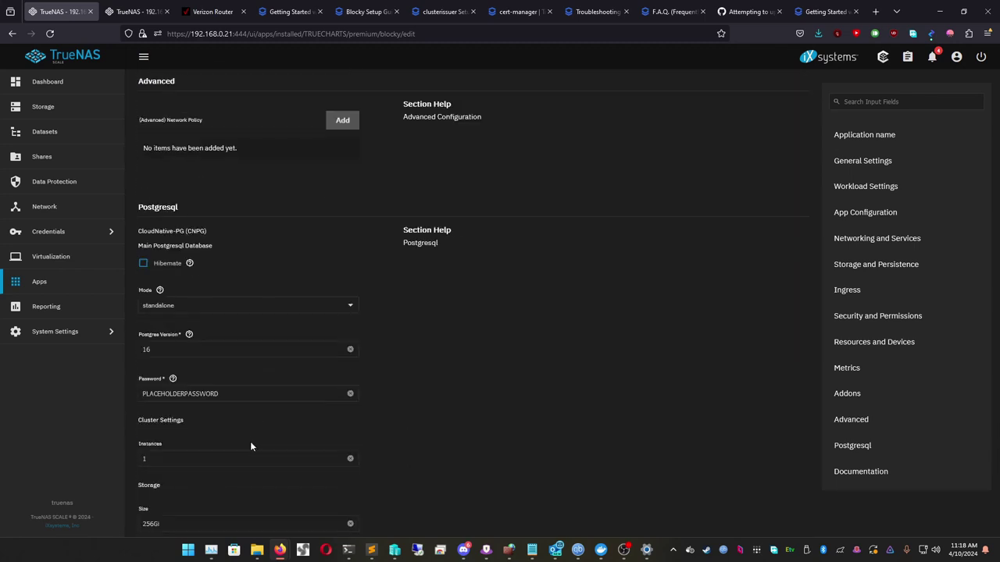
left_click(157, 520)
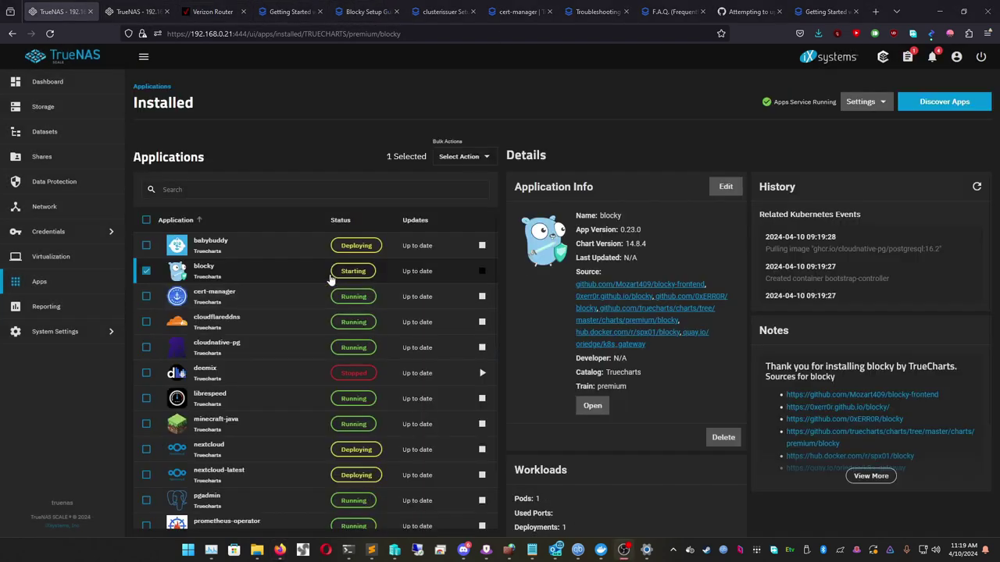
Step: Deselect blocky in the installed applications list and look over the statuses of the other apps
left_click(146, 271)
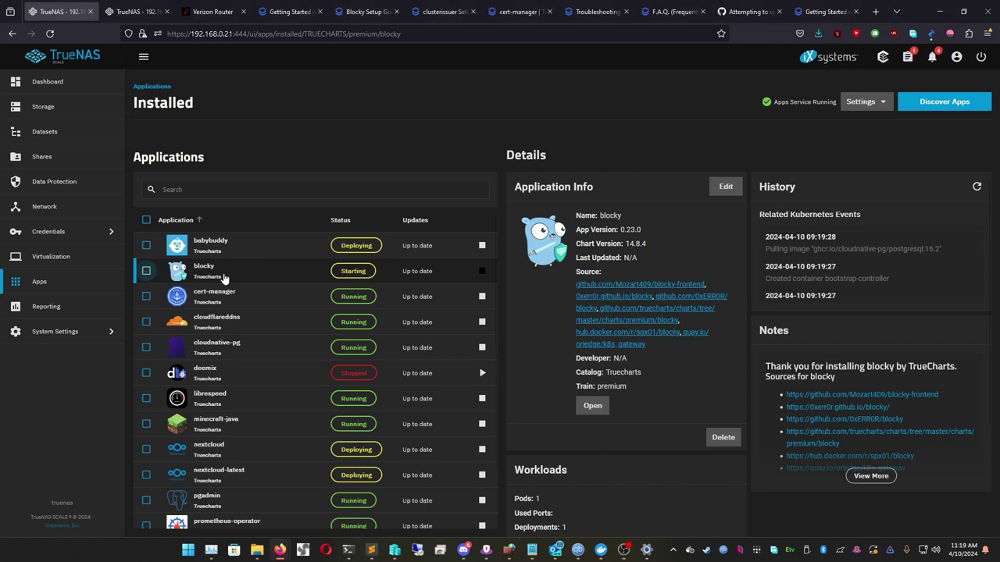
scroll(274, 328, "down", 2)
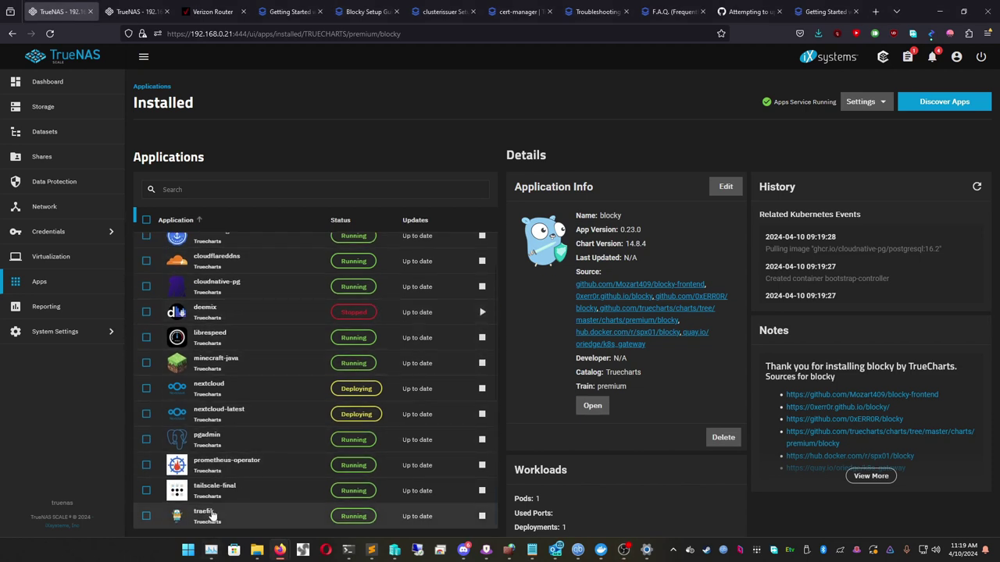
scroll(197, 416, "up", 2)
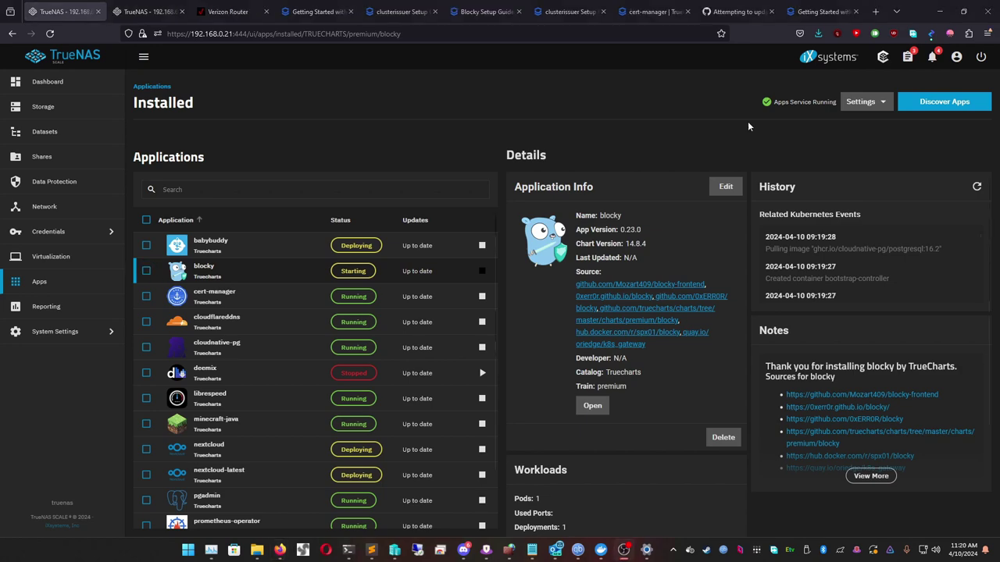
Step: Search the app catalog for "cluster", open the TrueCharts Clusterissuer app and begin its installation
left_click(943, 102)
left_click(365, 157)
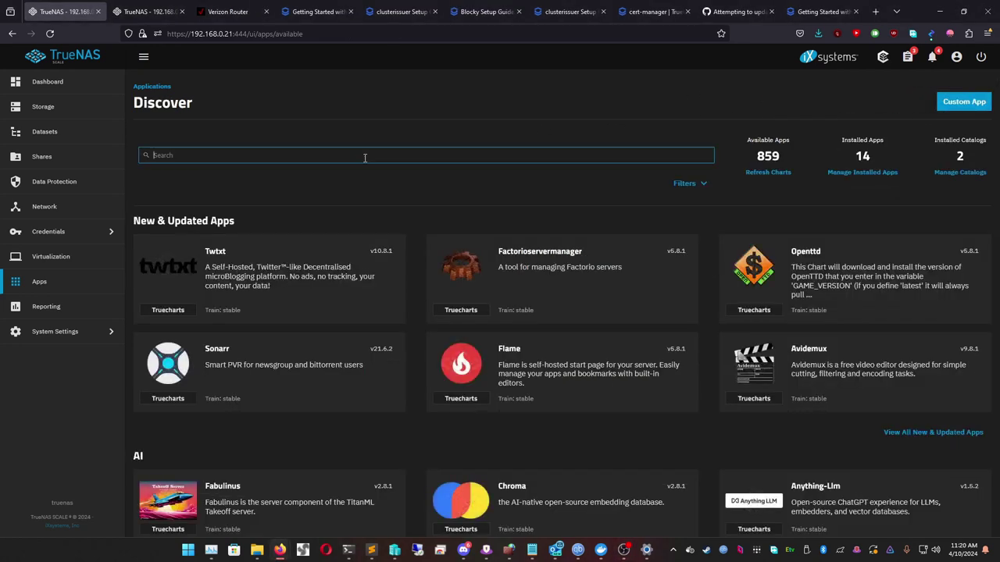
type("cluster")
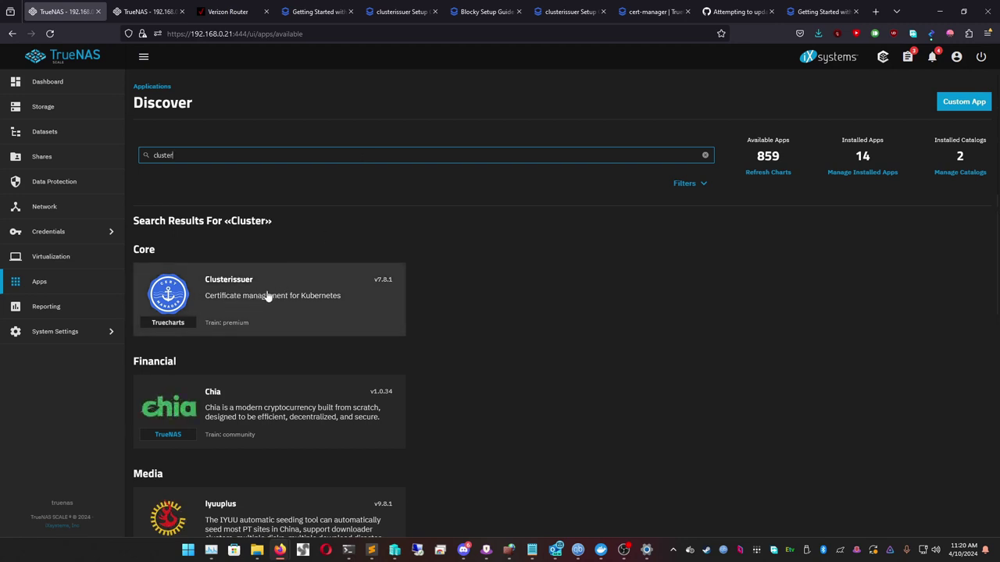
scroll(266, 296, "down", 5)
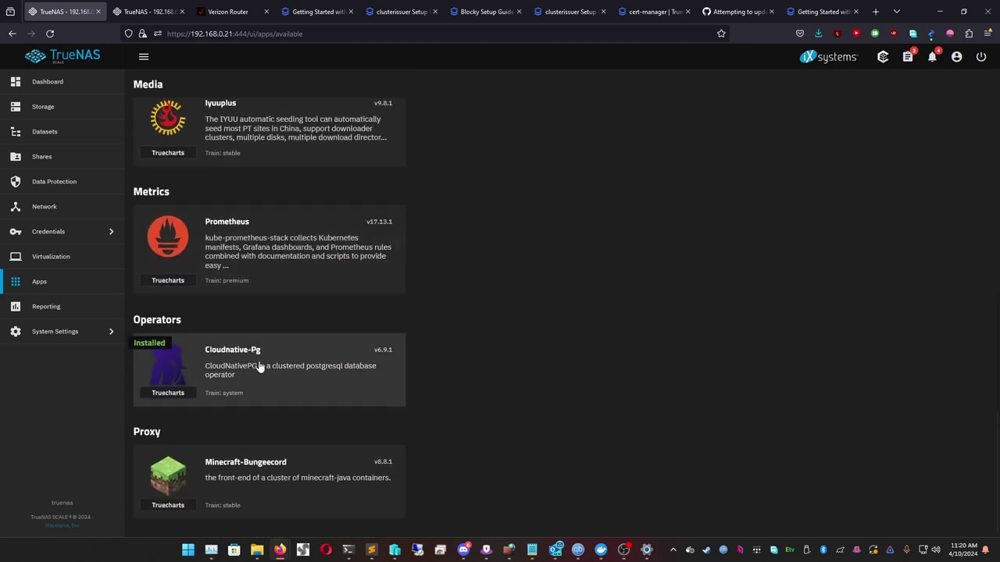
scroll(261, 367, "up", 5)
left_click(254, 295)
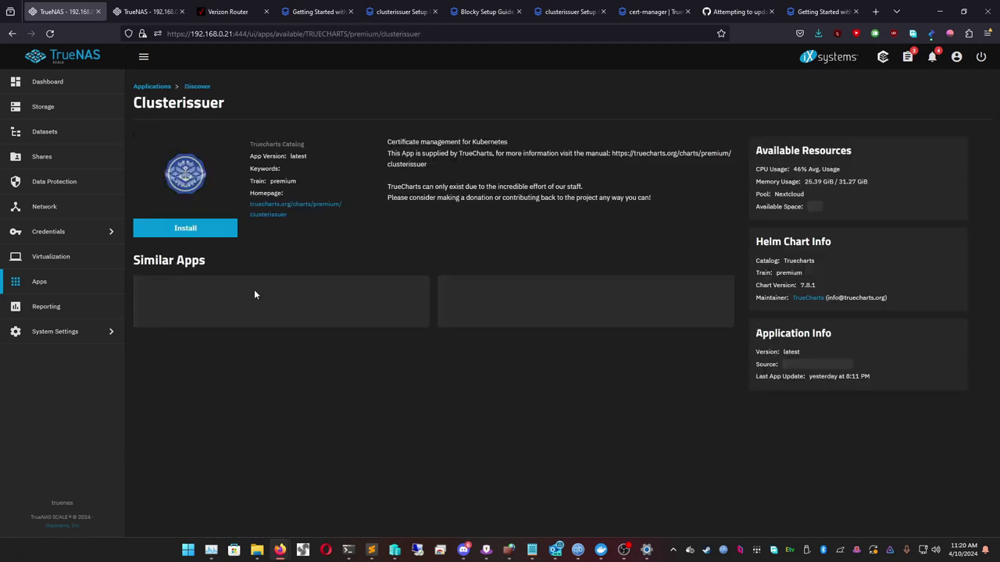
left_click(198, 230)
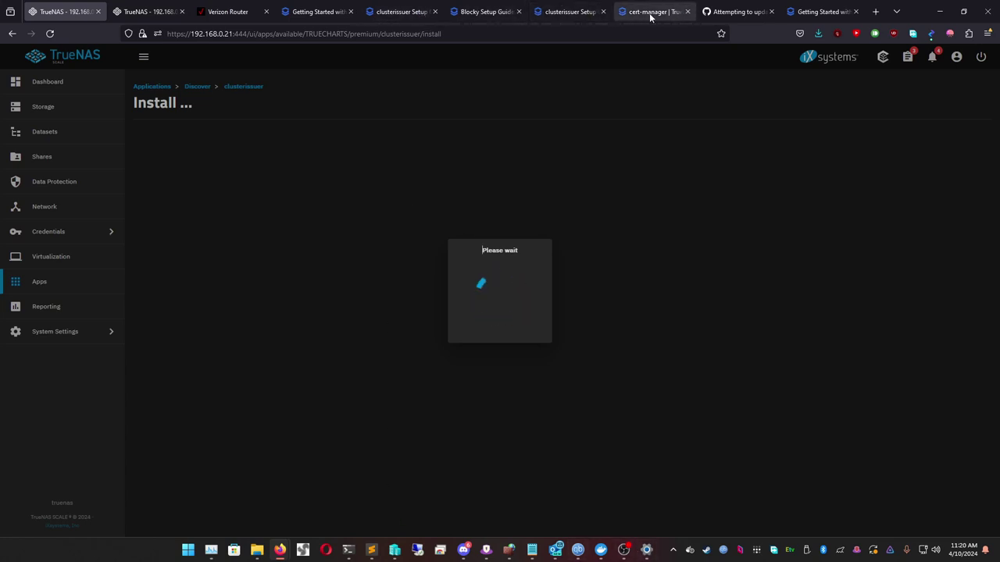
Step: Read the clusterissuer setup guide's nameserver, app installation and Cloudflare API token permission instructions
left_click(568, 11)
scroll(433, 240, "down", 5)
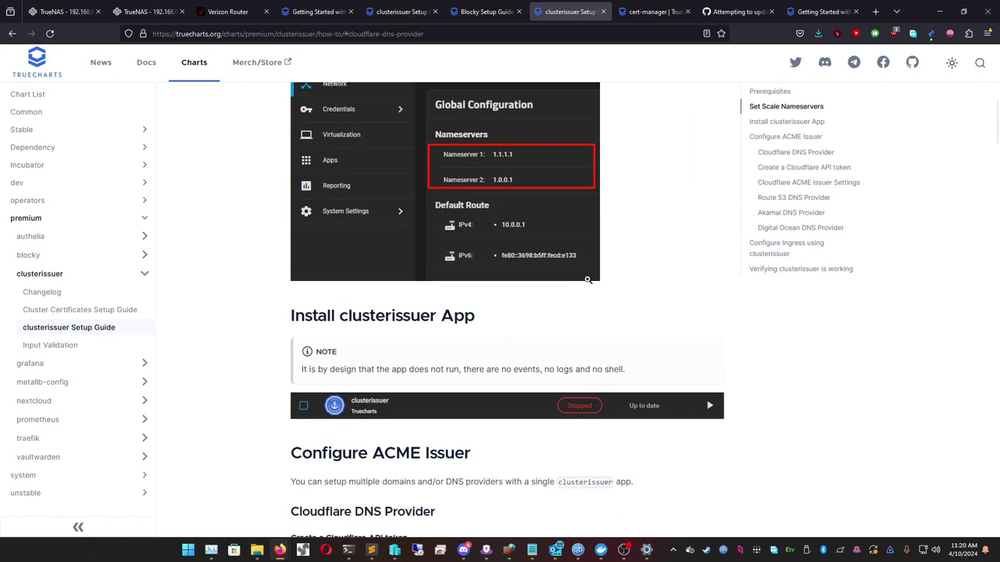
scroll(540, 161, "up", 3)
scroll(488, 219, "down", 3)
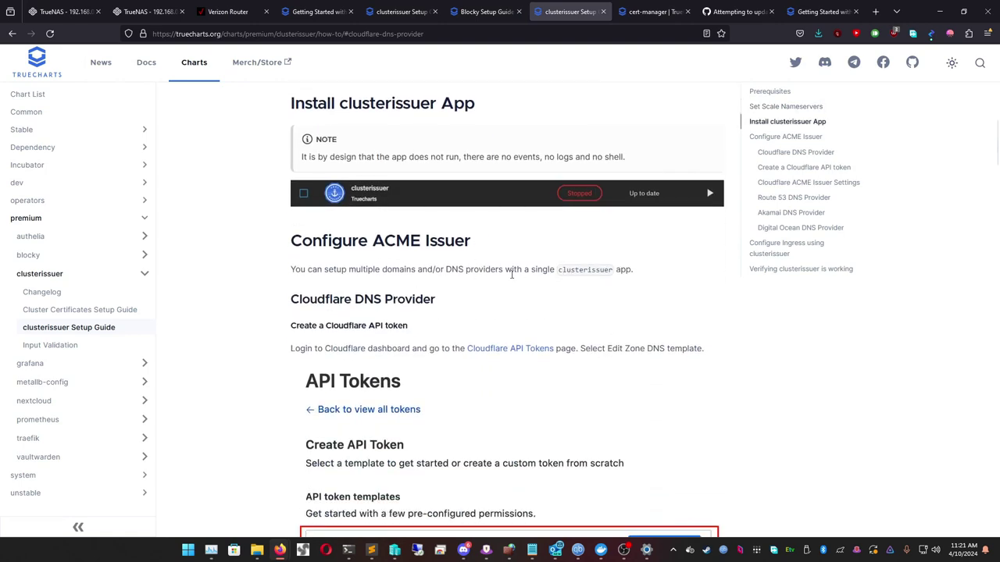
scroll(526, 273, "down", 2)
scroll(417, 196, "down", 7)
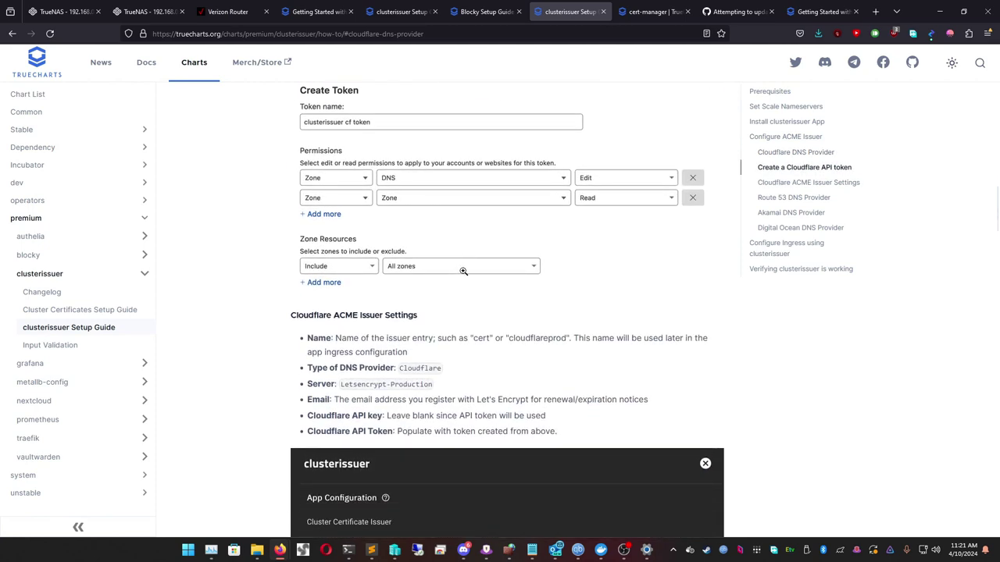
scroll(461, 269, "down", 1)
scroll(460, 258, "up", 2)
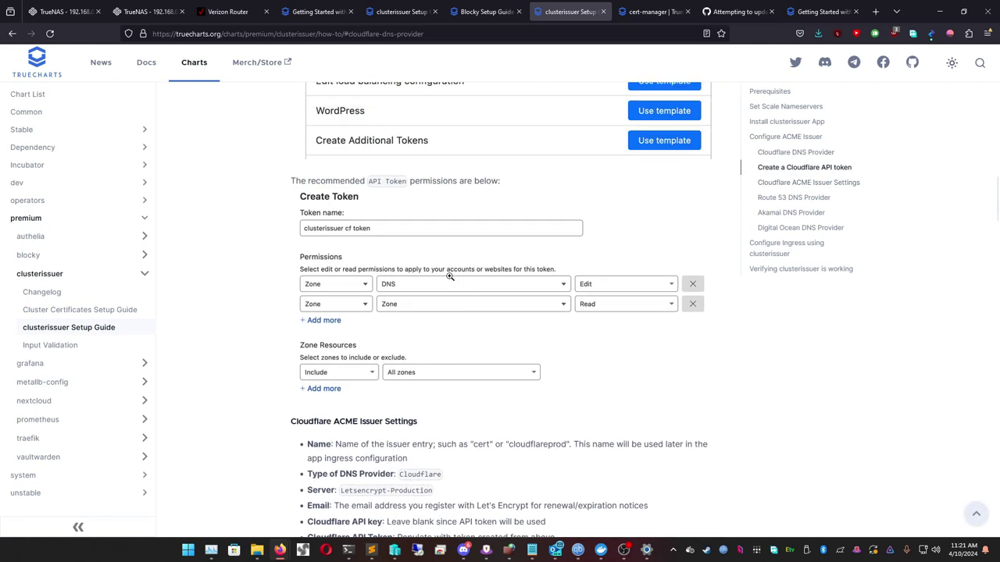
Step: Examine the guide's Cloudflare ACME Issuer Settings, including the email requirement and the example issuer configuration
scroll(453, 279, "down", 3)
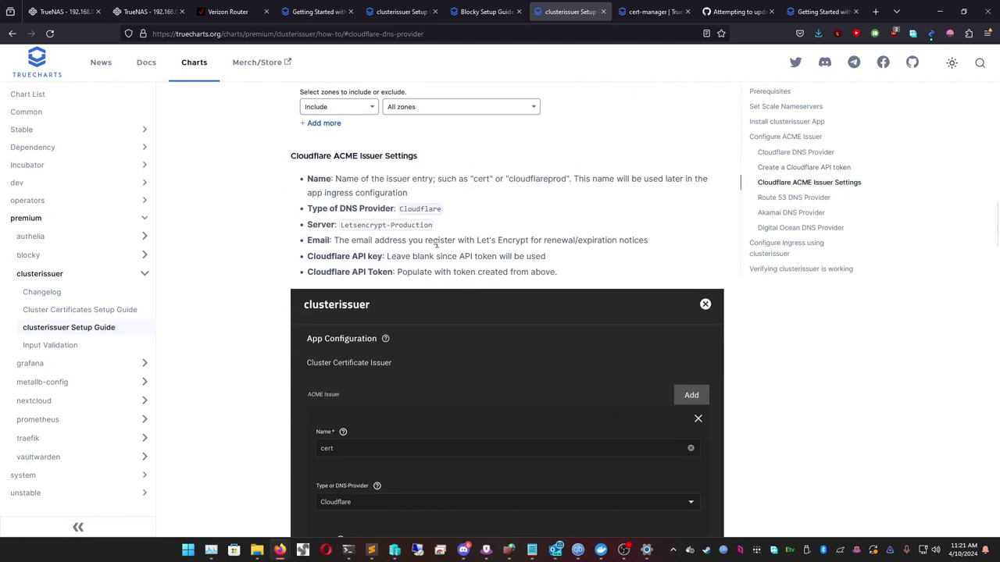
triple_click(449, 242)
triple_click(449, 242)
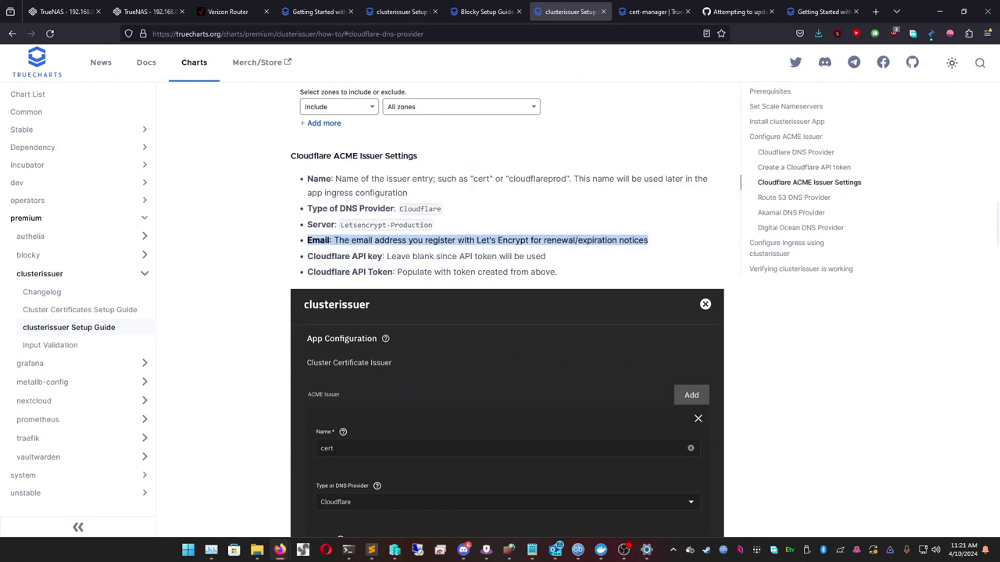
left_click(458, 245)
scroll(415, 256, "down", 2)
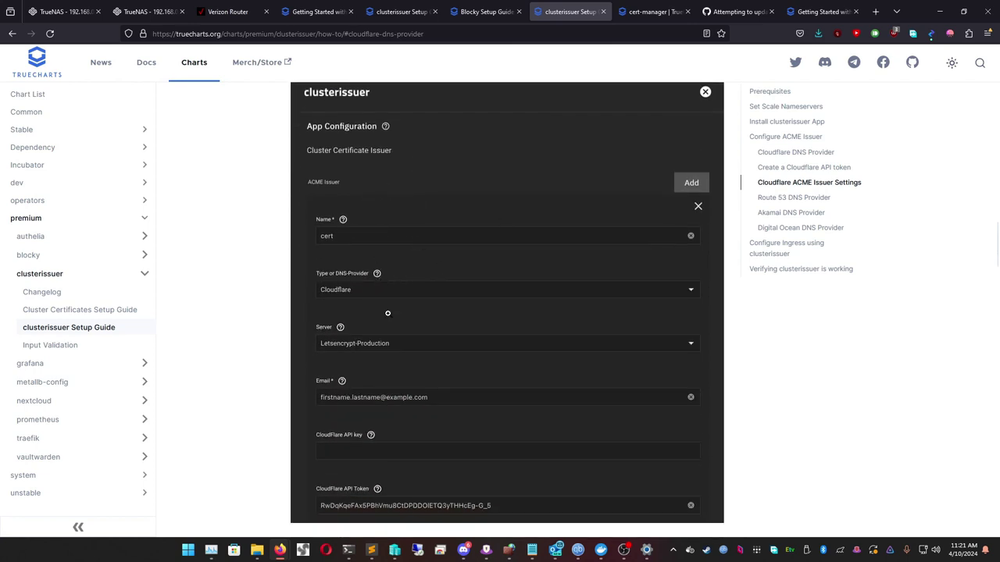
scroll(387, 394, "down", 5)
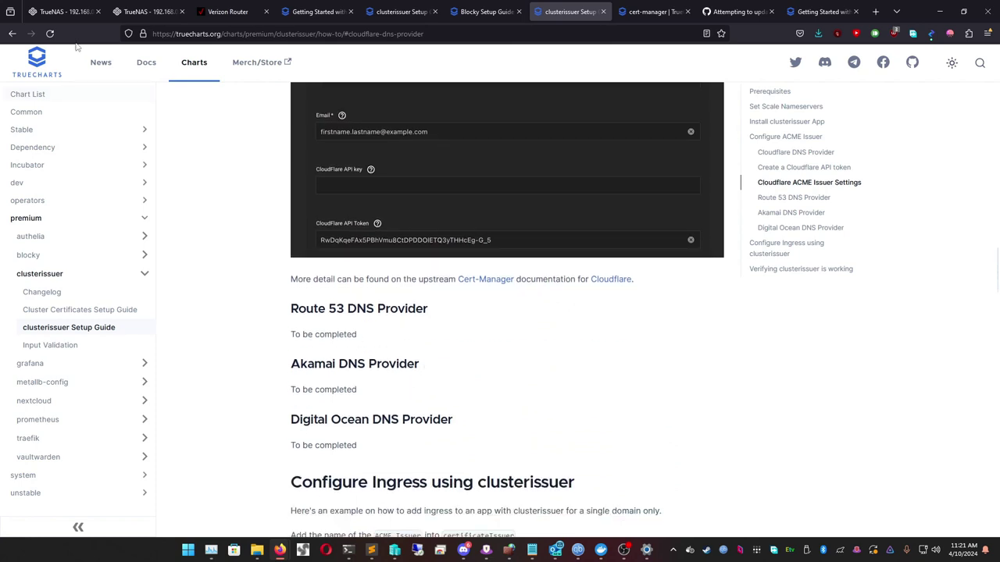
Step: Return to the Clusterissuer installation form and add an ACME Issuer entry under App Configuration
left_click(69, 11)
scroll(281, 274, "down", 4)
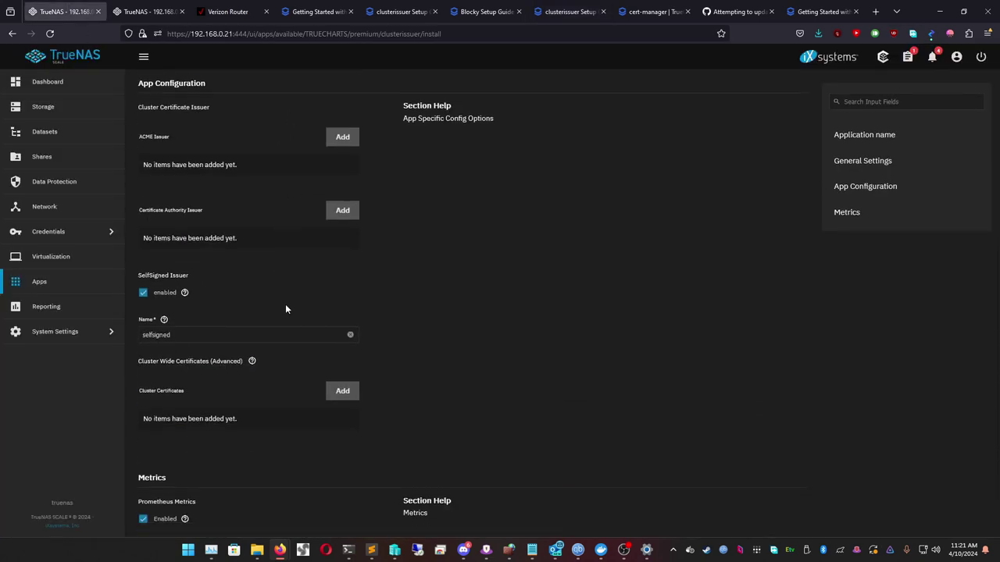
scroll(281, 258, "up", 1)
scroll(286, 251, "down", 3)
scroll(281, 265, "up", 3)
scroll(289, 258, "up", 3)
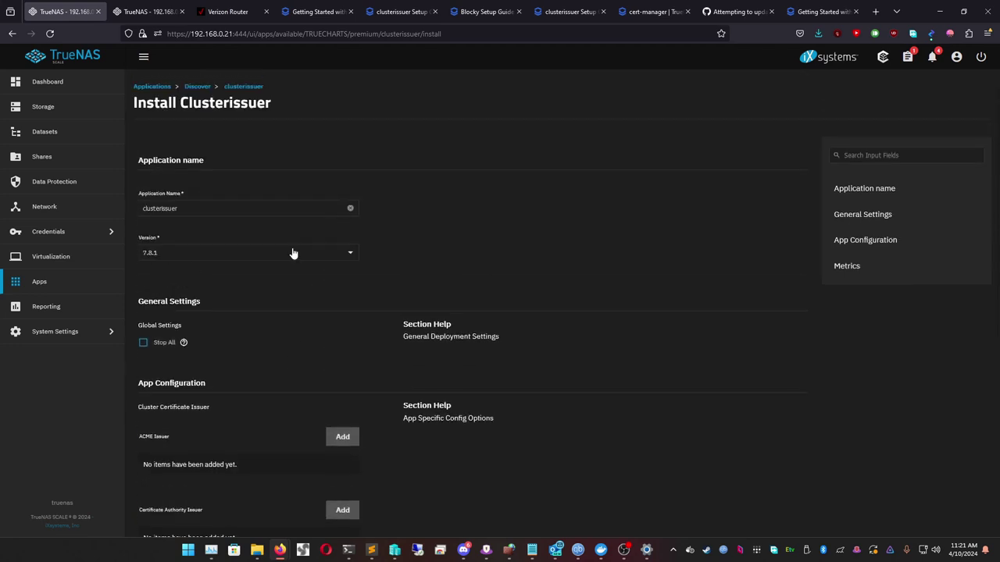
scroll(313, 283, "down", 2)
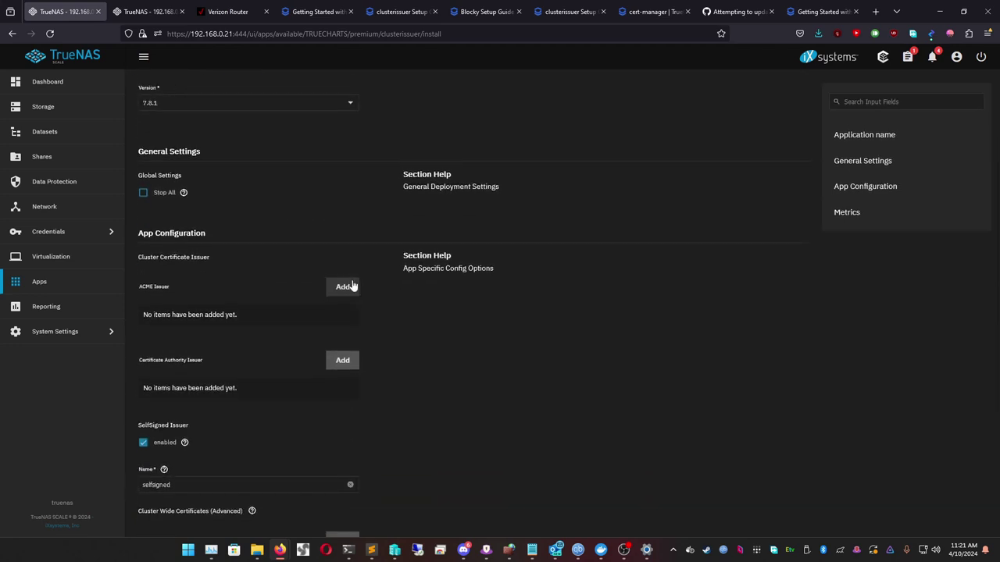
left_click(343, 287)
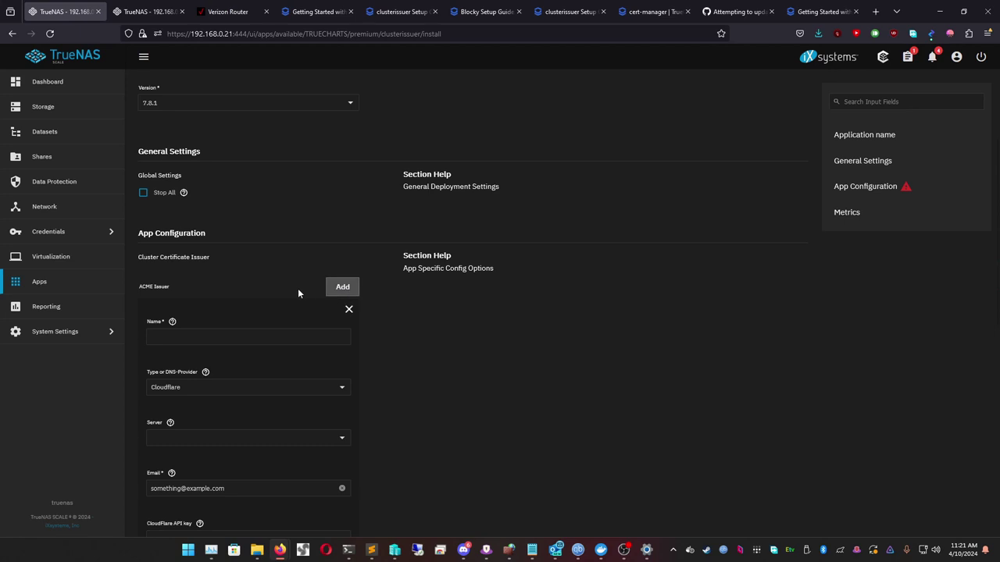
left_click(204, 334)
Step: Name the ACME issuer "cert" as in the setup guide's example, keeping Cloudflare as its DNS provider
left_click(148, 11)
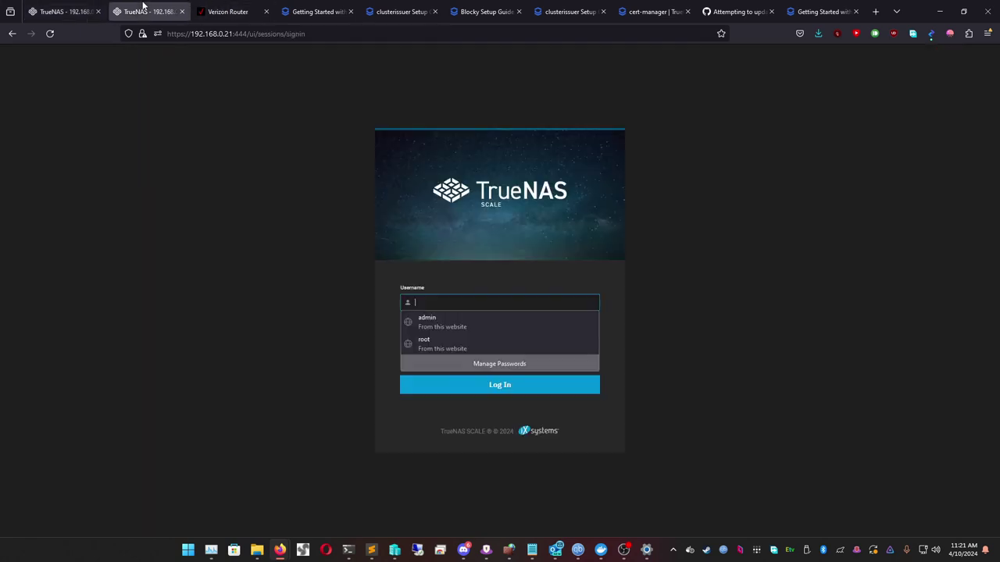
left_click(563, 11)
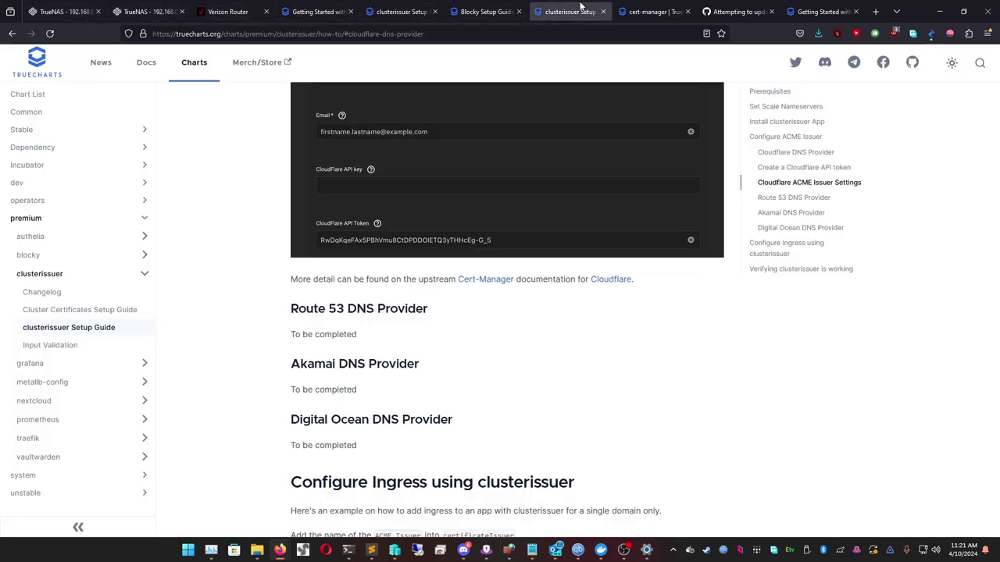
left_click_drag(563, 11, 148, 11)
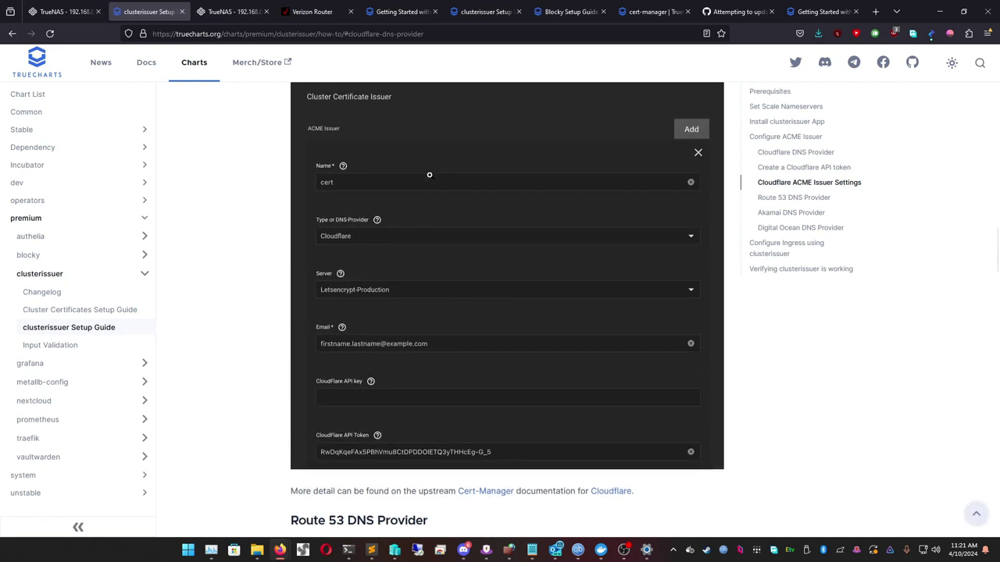
left_click(55, 14)
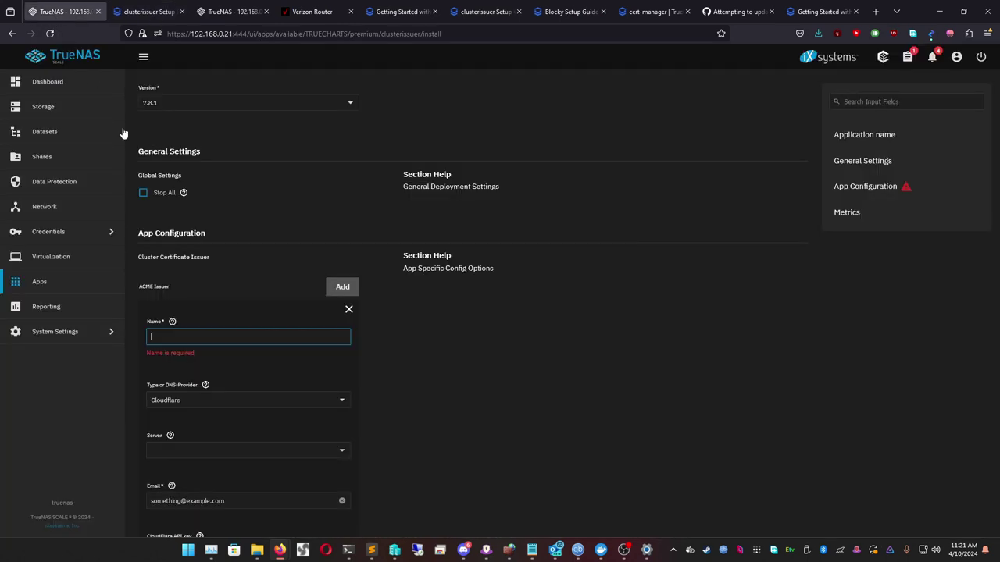
type("cert")
left_click(192, 387)
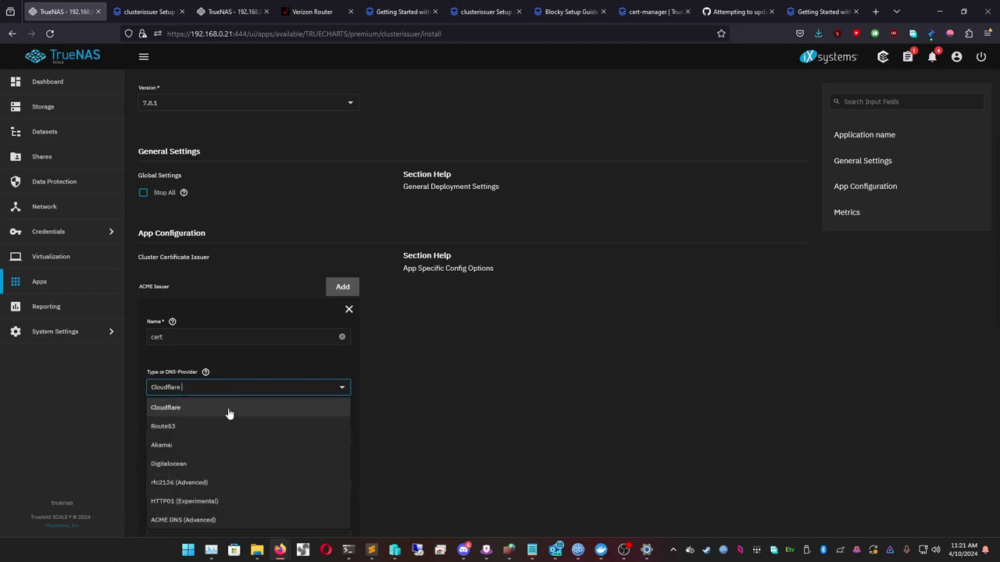
left_click(305, 397)
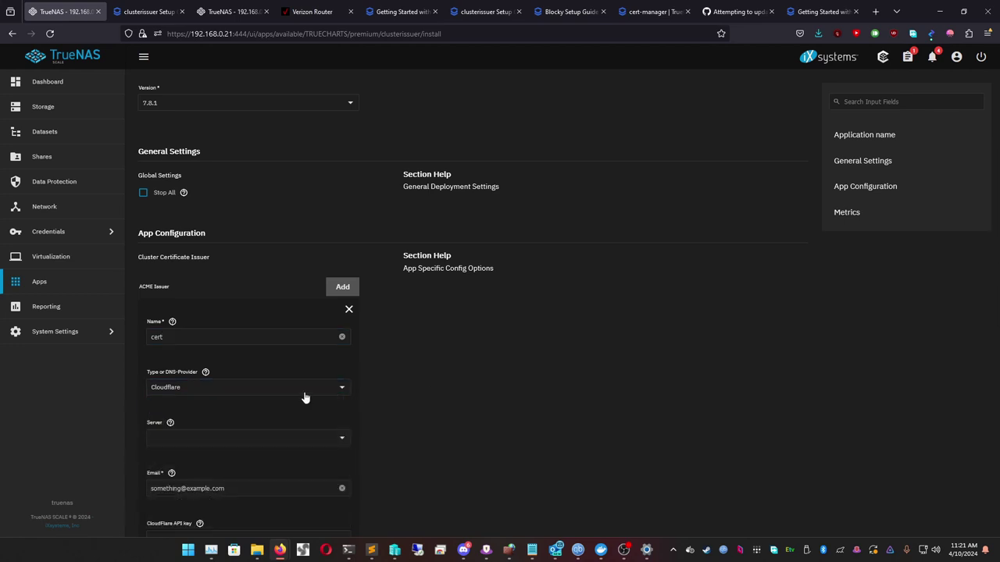
Step: Set the ACME issuer's server to Letsencrypt-Production and fill in the Cloudflare account's email address
scroll(306, 396, "down", 2)
left_click(179, 336)
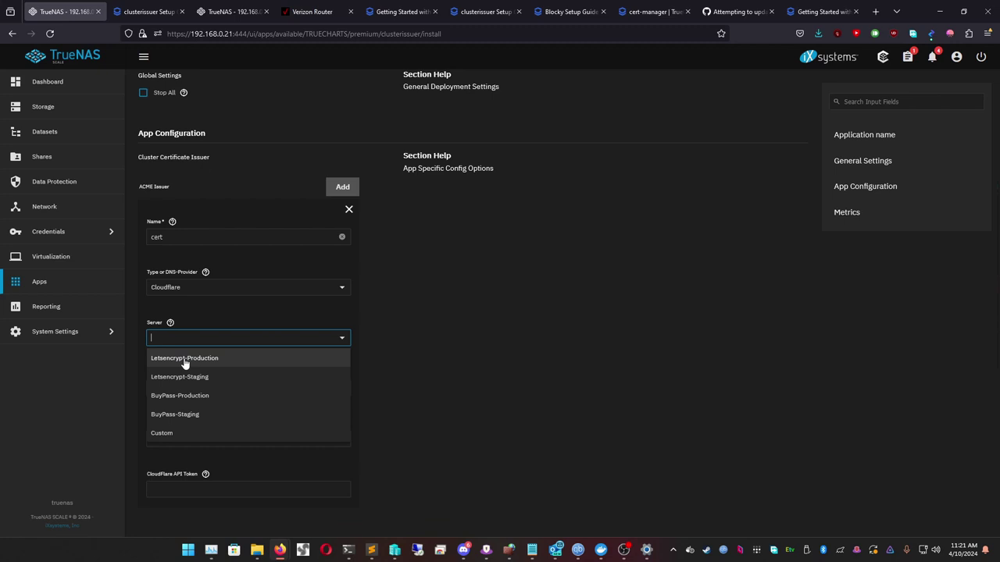
left_click(185, 359)
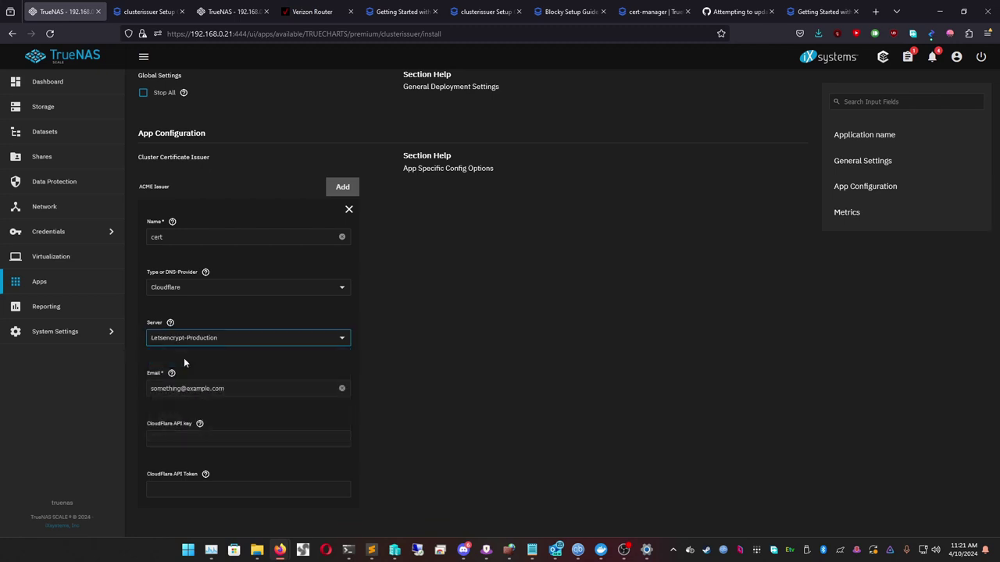
scroll(185, 392, "down", 2)
left_click_drag(236, 295, 147, 290)
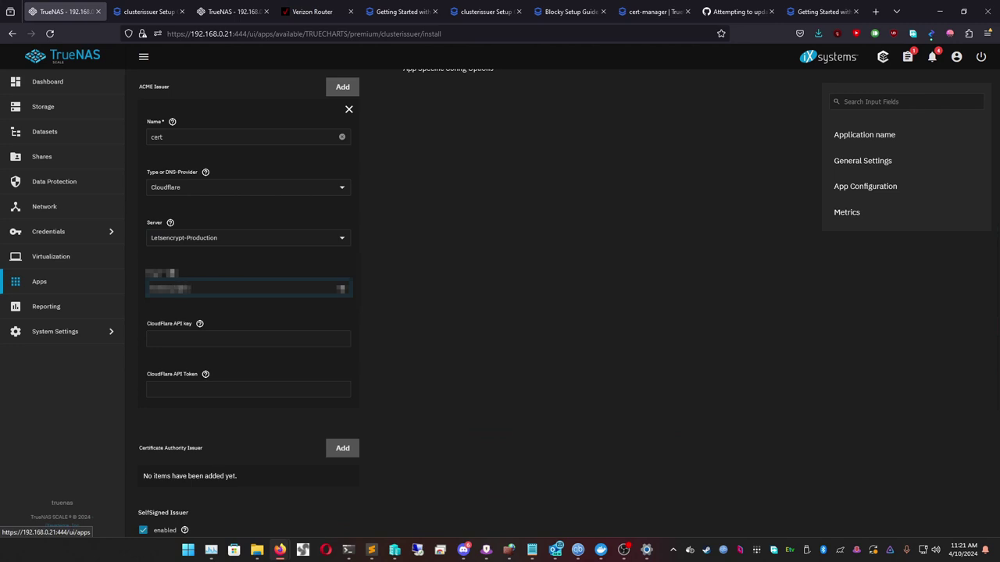
key("ctrl+v")
key("Tab")
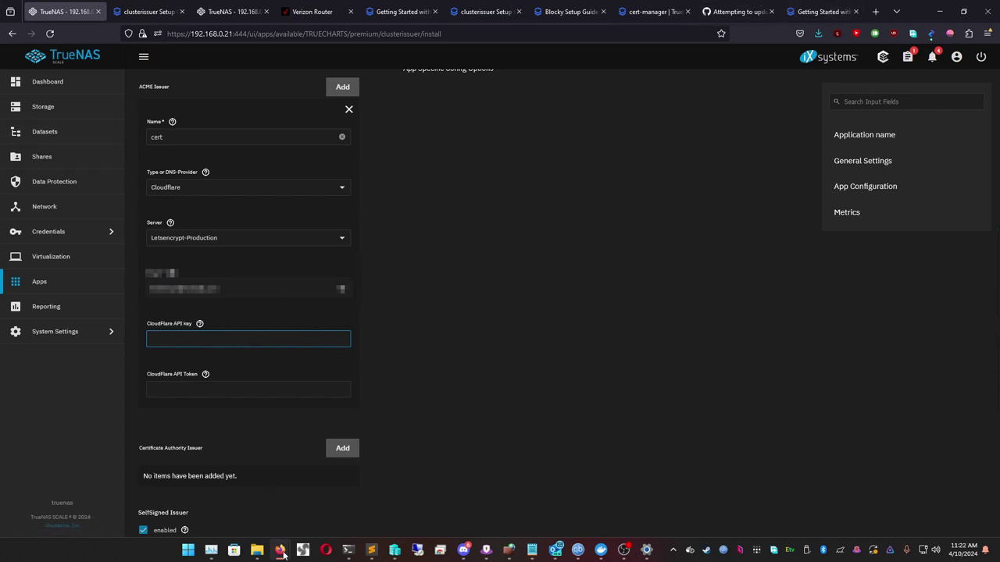
Step: Switch to the Cloudflare dashboard window and open the account's API tokens page from the domain overview
left_click(444, 486)
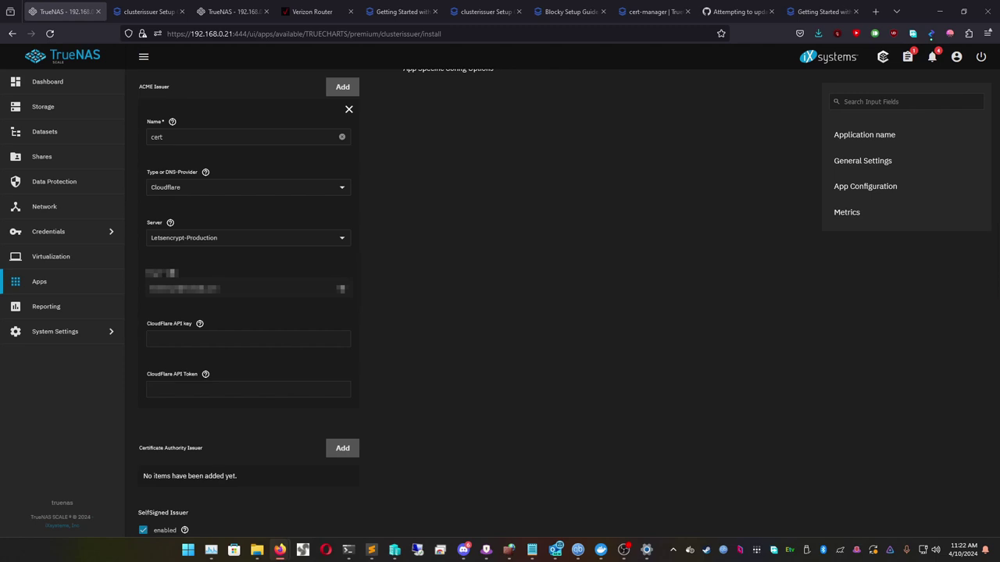
key("alt+Tab")
left_click_drag(992, 47, 649, 76)
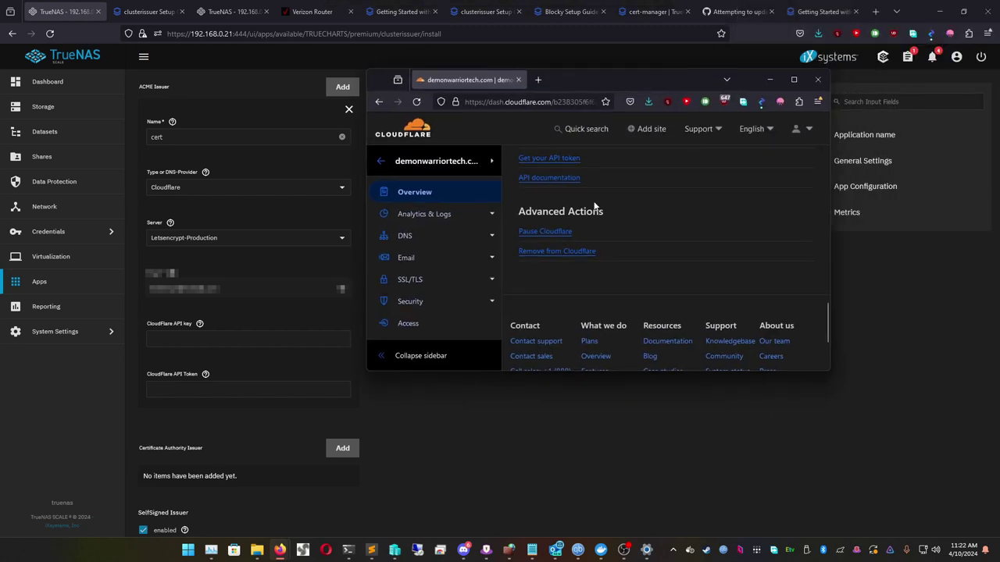
left_click(557, 161)
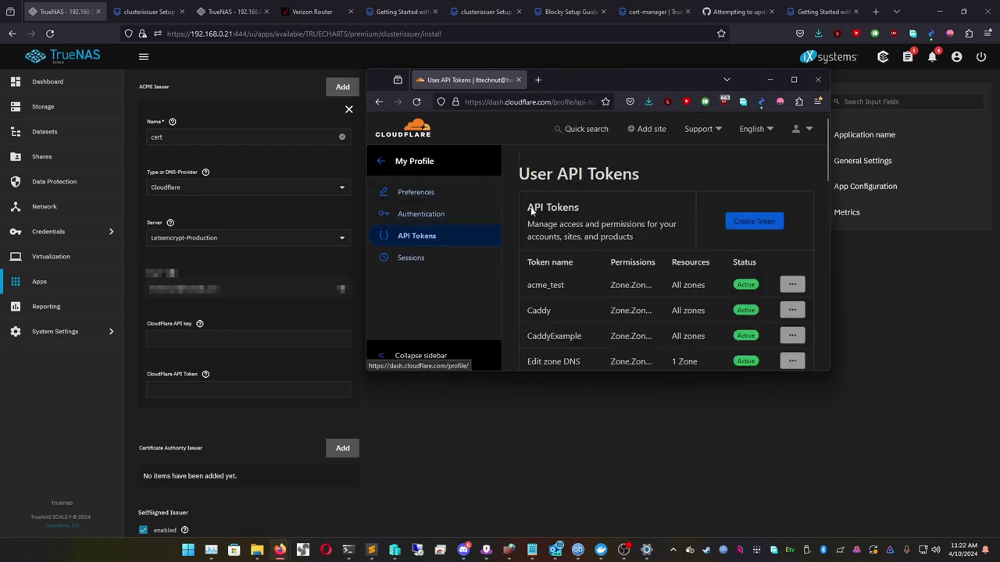
Step: Look through the list of user API tokens, including the truenas-test entry, and the API keys section
scroll(519, 208, "down", 1)
scroll(596, 251, "down", 1)
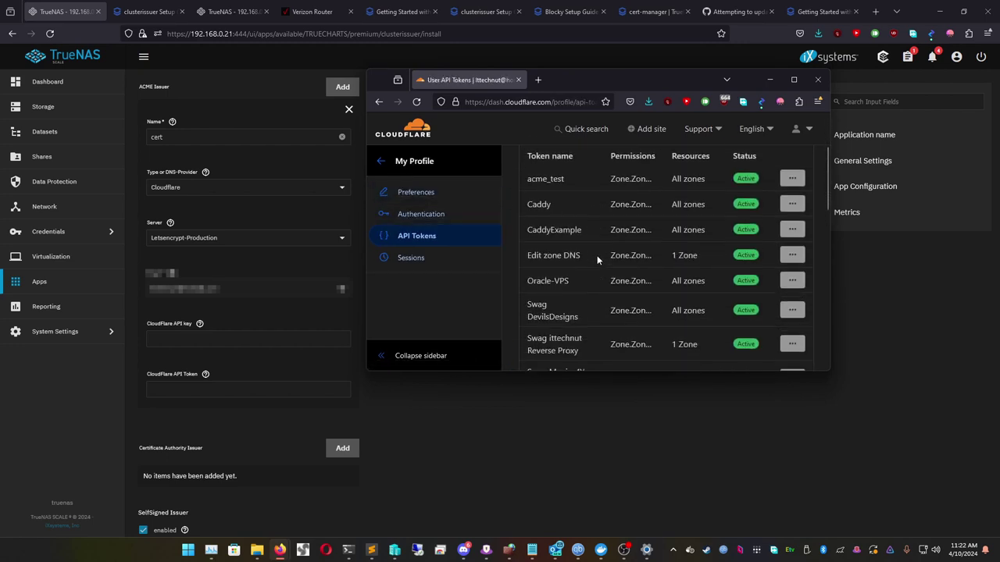
scroll(602, 254, "down", 3)
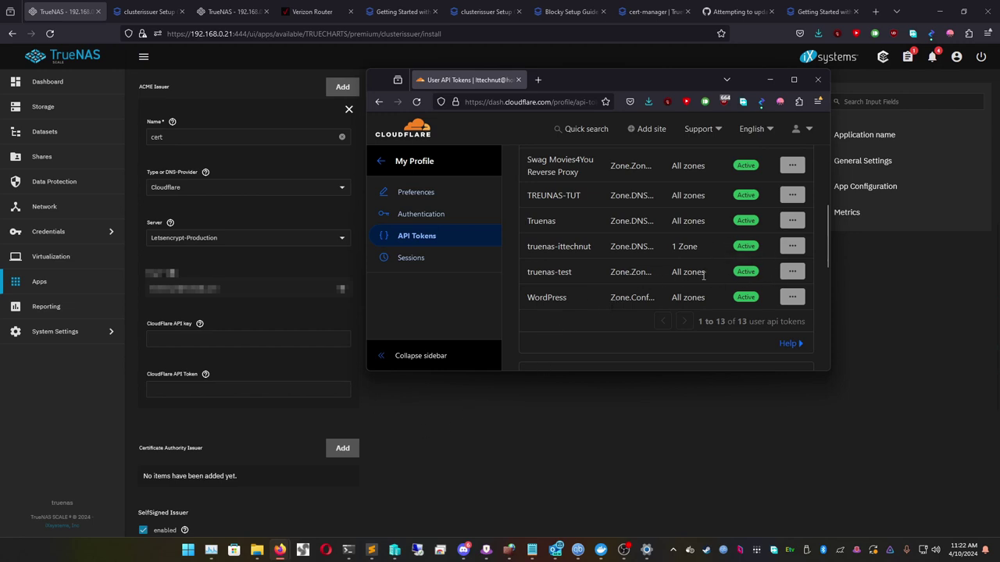
left_click(792, 272)
left_click(547, 284)
scroll(606, 278, "up", 10)
scroll(730, 240, "down", 5)
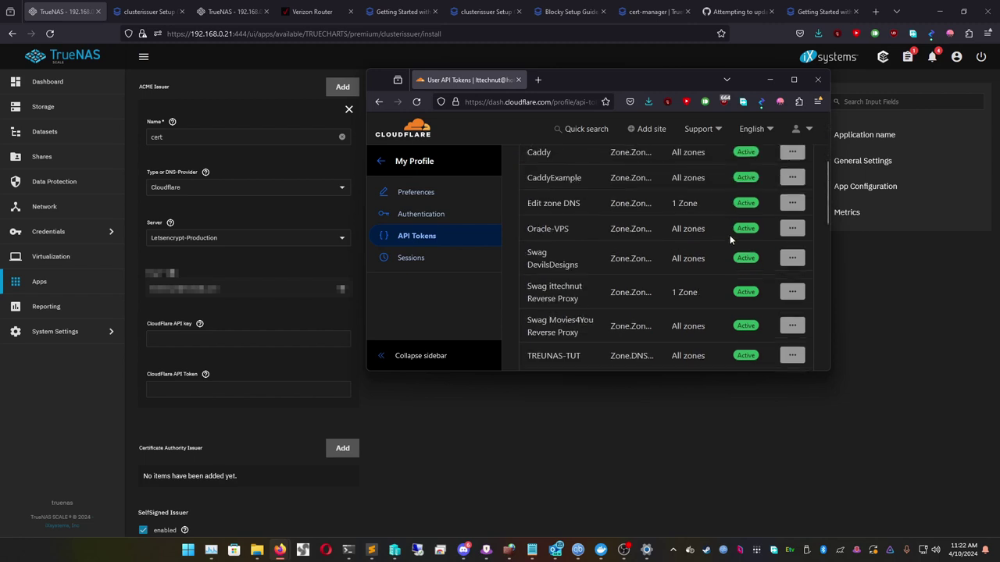
scroll(573, 311, "down", 3)
scroll(578, 285, "down", 3)
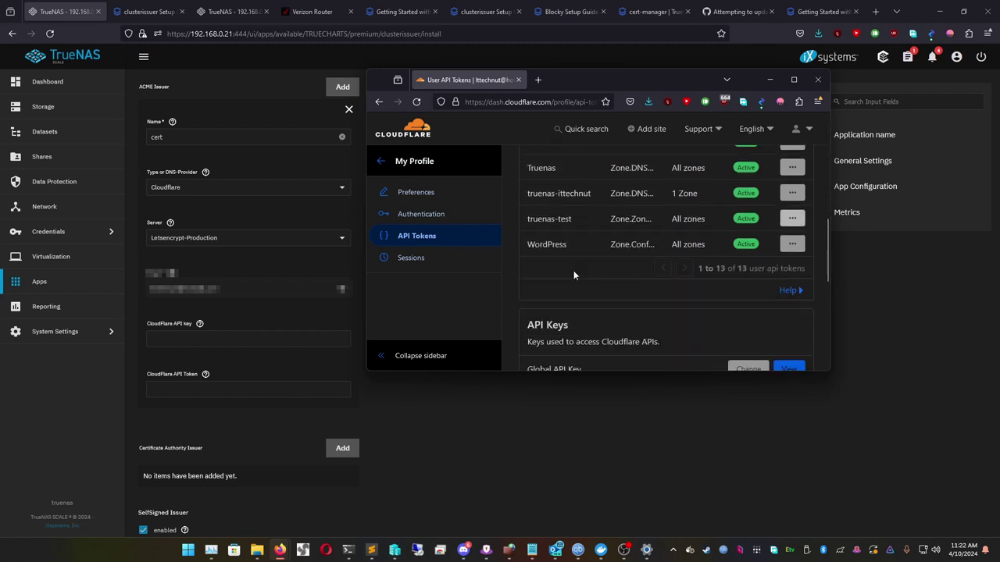
Step: Return to TrueNAS and sign in to the second session with the saved root login's username and password
left_click(327, 414)
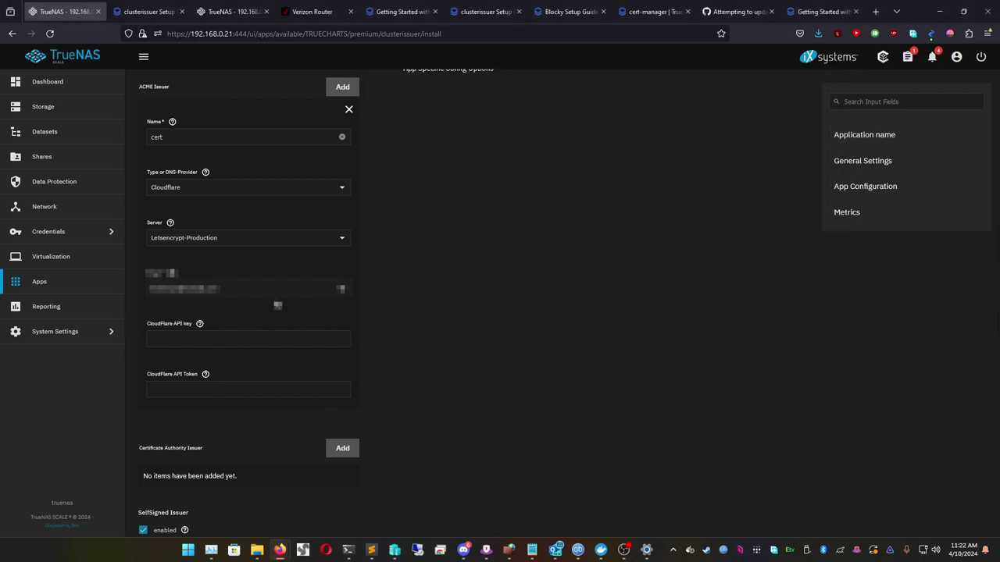
scroll(248, 313, "up", 2)
left_click(148, 11)
left_click(233, 11)
left_click(429, 343)
left_click(442, 382)
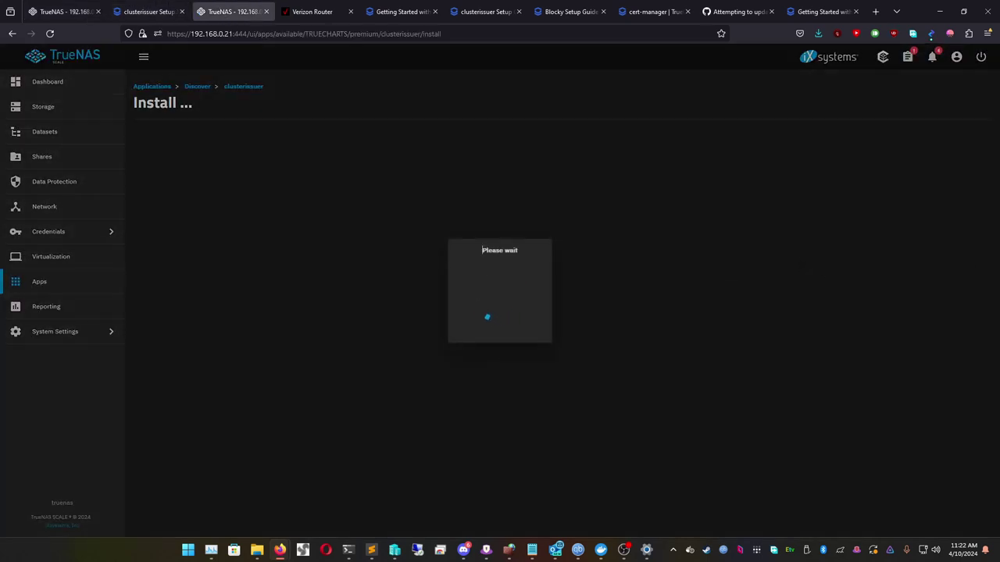
Step: Review the cloudflareddns app's configuration, from its CF API token to the hosts, zones and record types
scroll(367, 353, "up", 10)
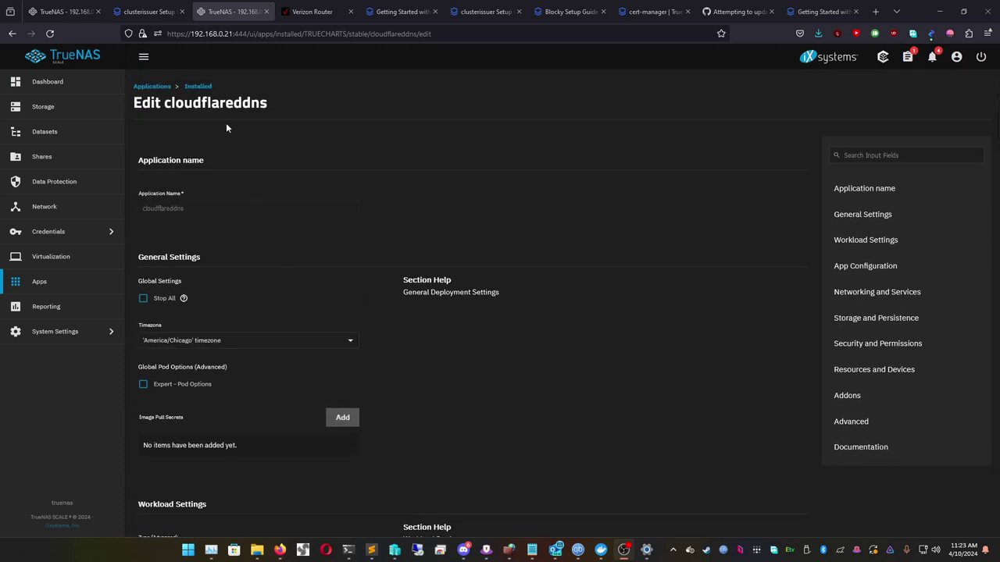
double_click(231, 100)
left_click(388, 113)
scroll(390, 266, "down", 6)
scroll(392, 269, "down", 3)
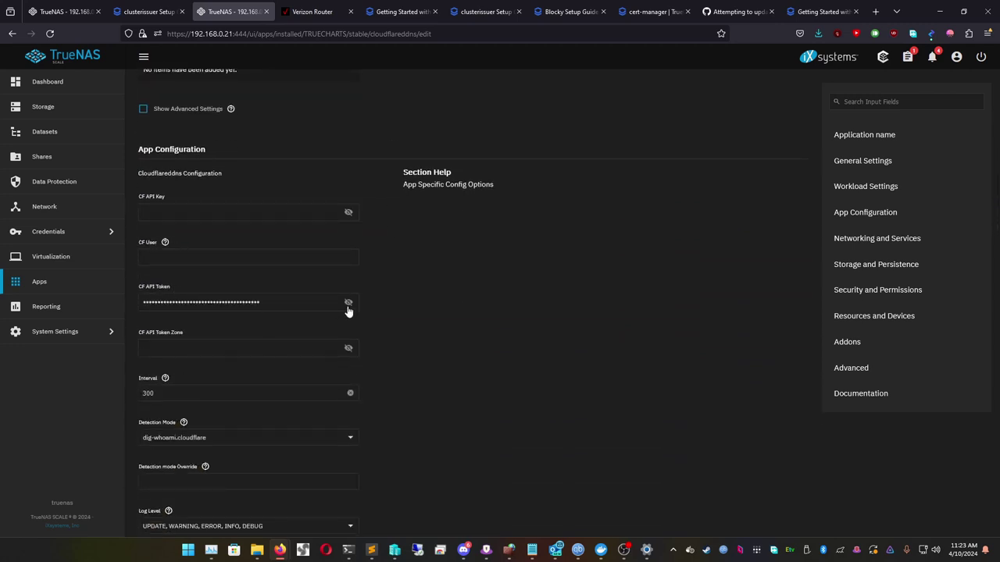
scroll(367, 308, "down", 4)
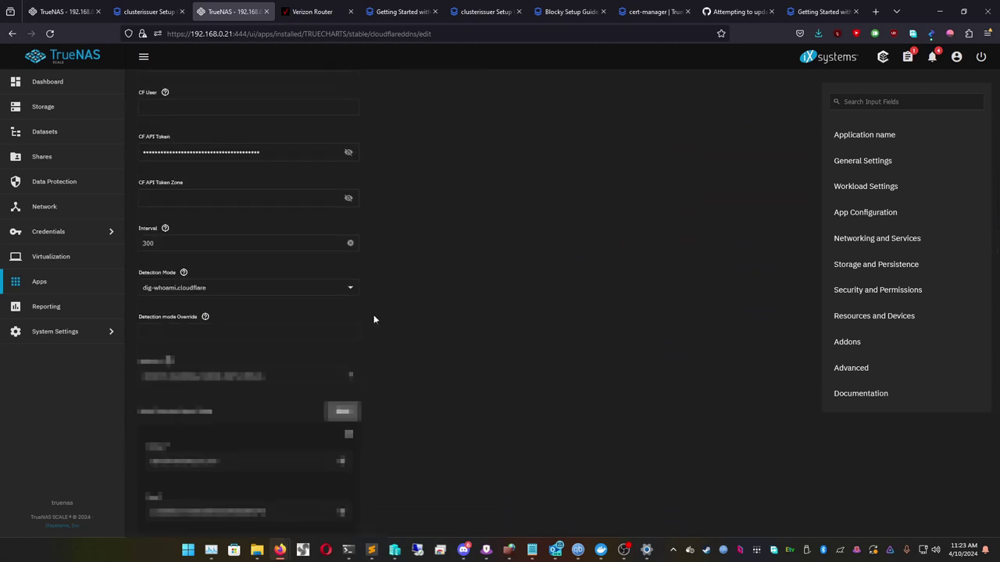
left_click(341, 411)
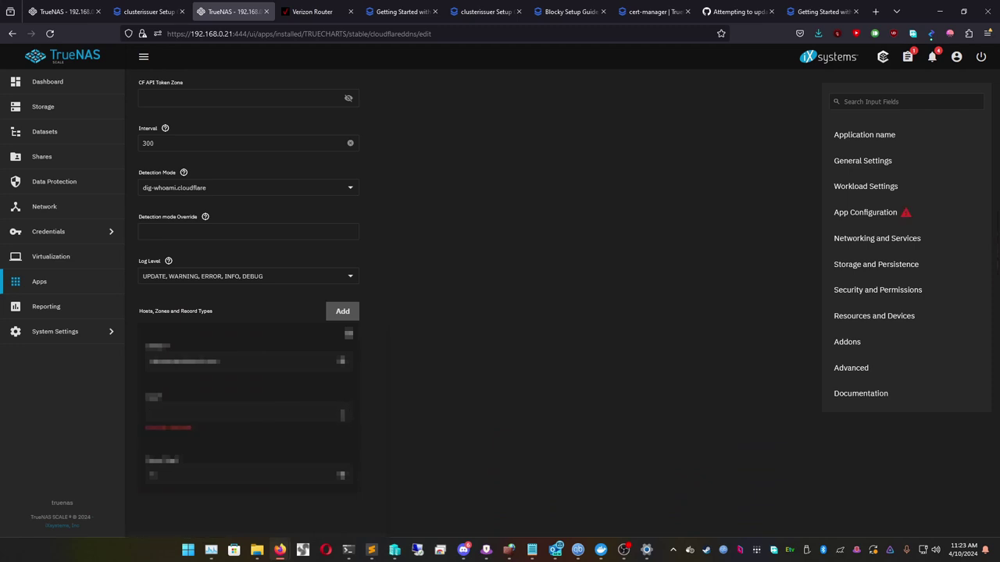
scroll(413, 352, "up", 3)
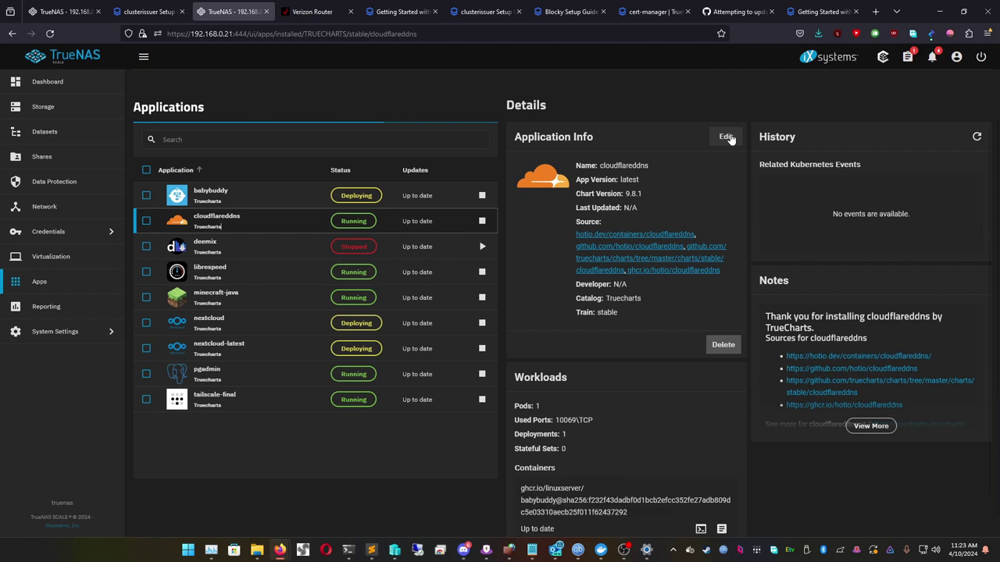
Step: Reopen the cloudflareddns app for editing and locate its CF API Token setting
left_click(715, 138)
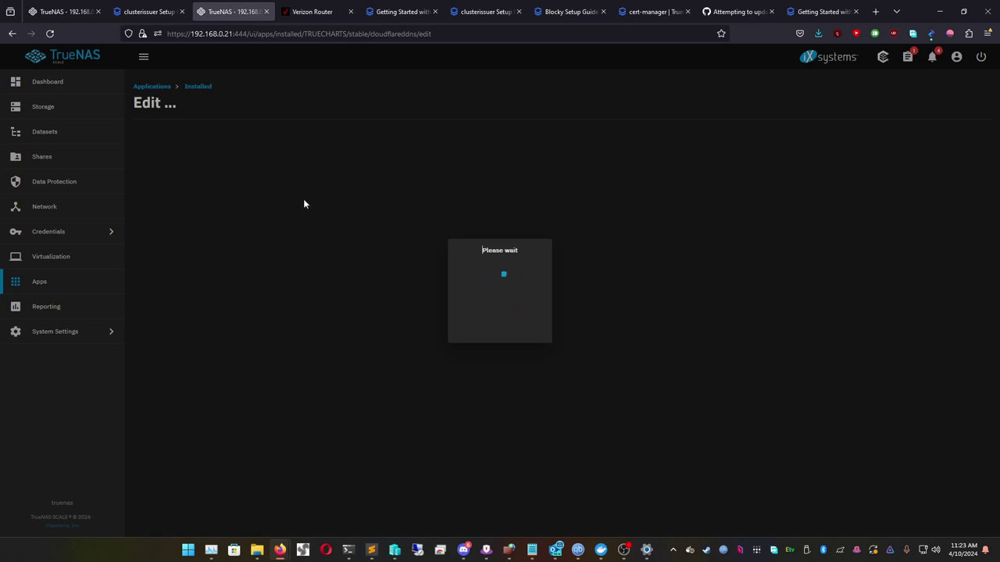
scroll(303, 204, "down", 10)
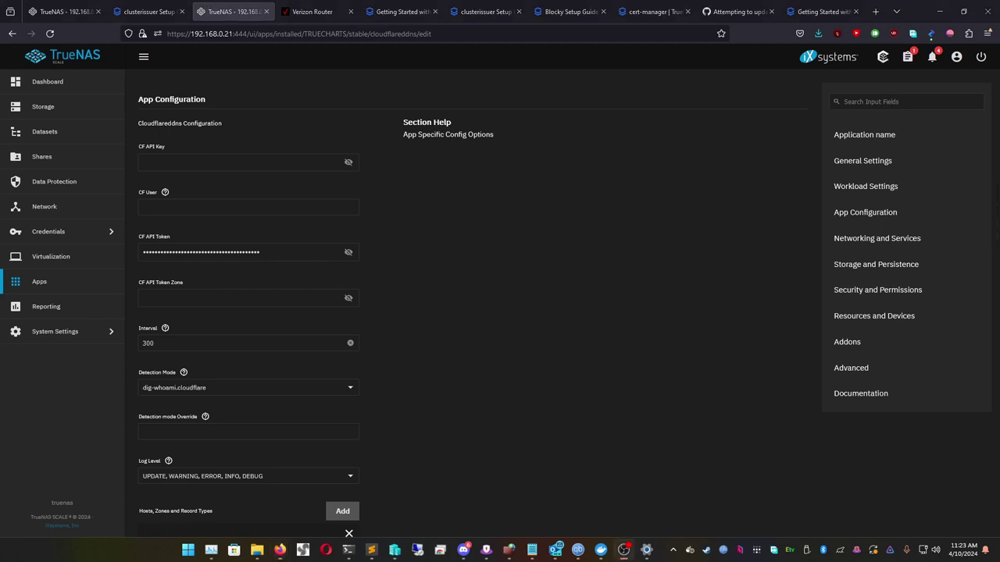
scroll(882, 273, "up", 3)
Step: Paste the Cloudflare API token into the CloudFlare API Token field of Clusterissuer's ACME issuer
left_click(65, 11)
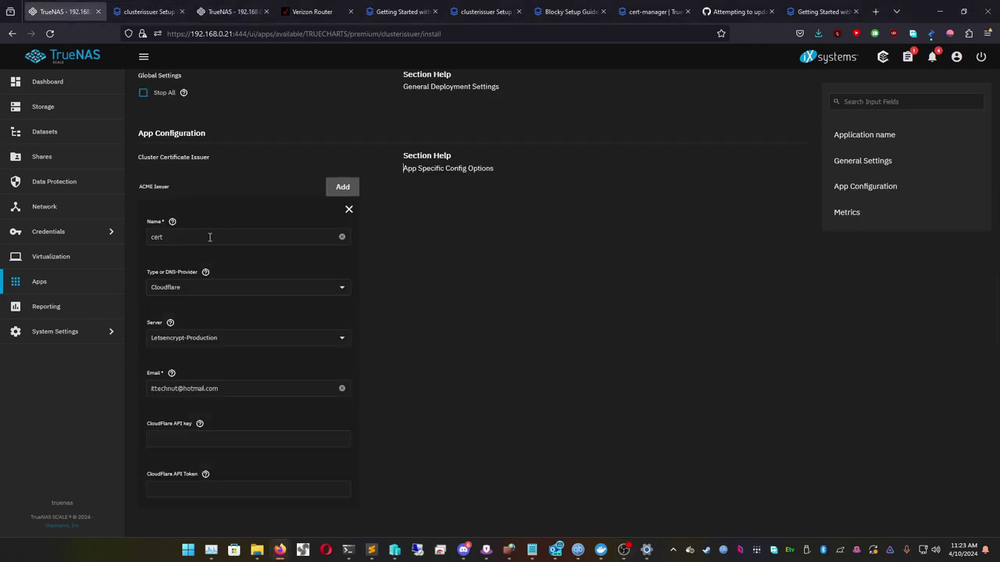
scroll(187, 379, "down", 2)
left_click(173, 338)
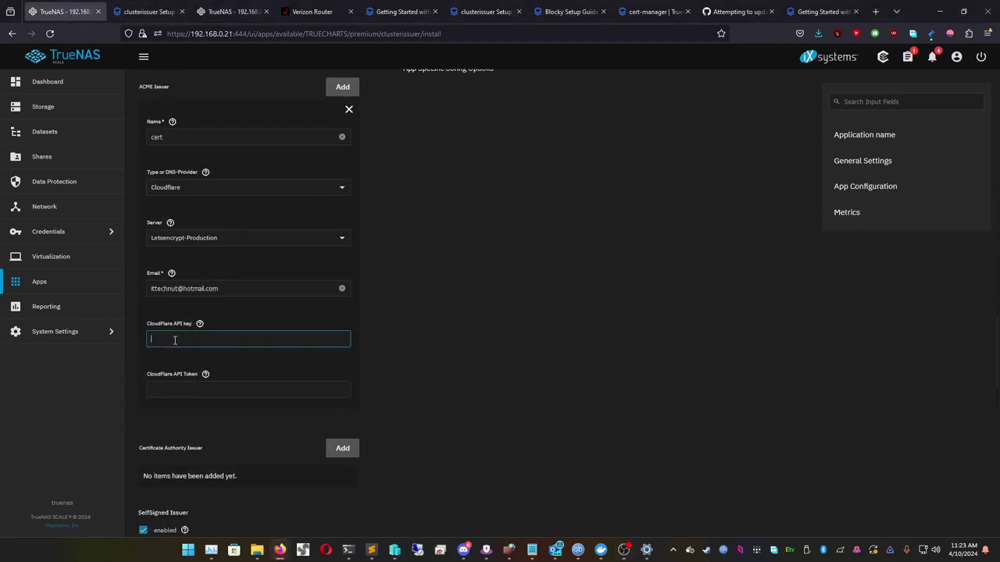
left_click(170, 388)
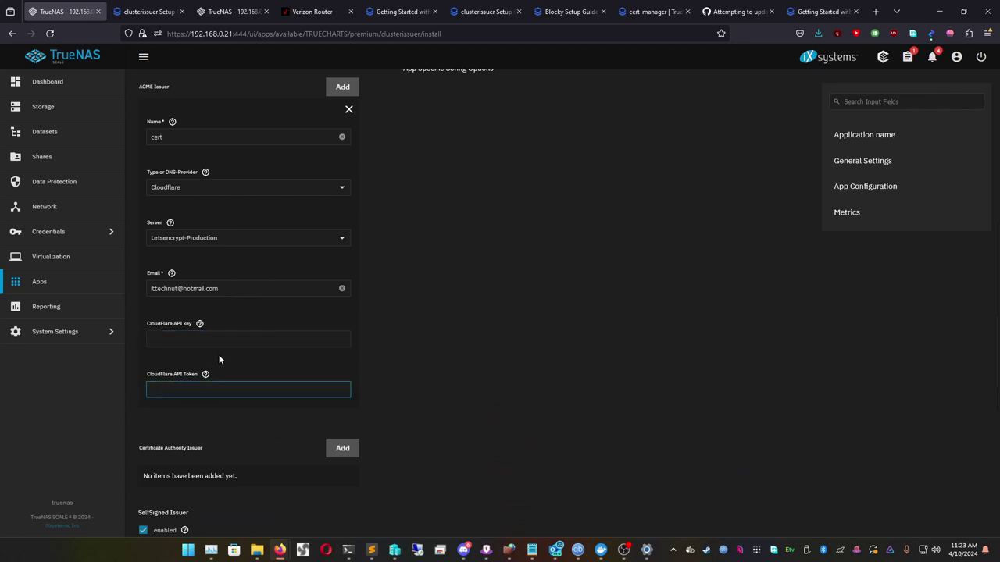
key("ctrl+v")
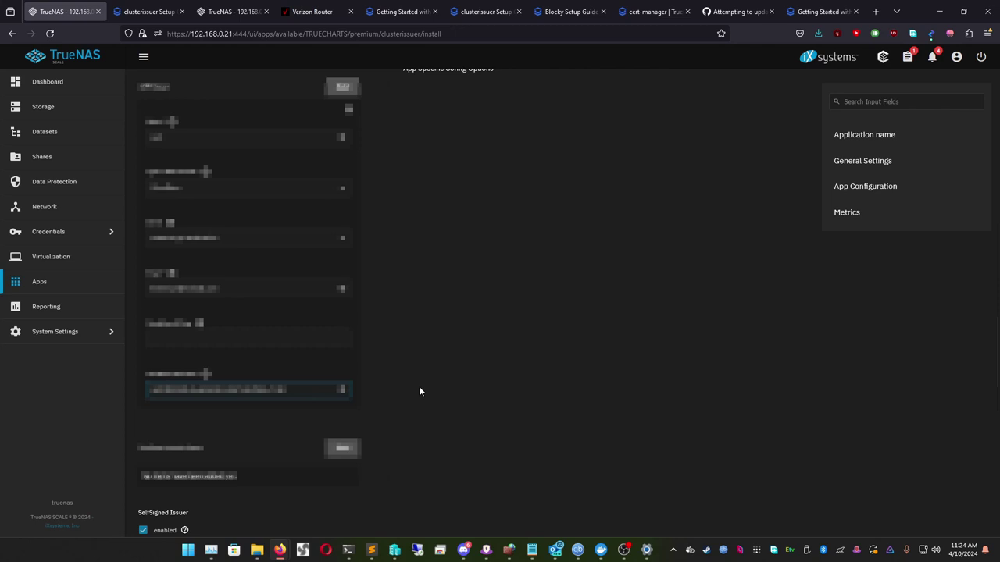
scroll(419, 386, "down", 4)
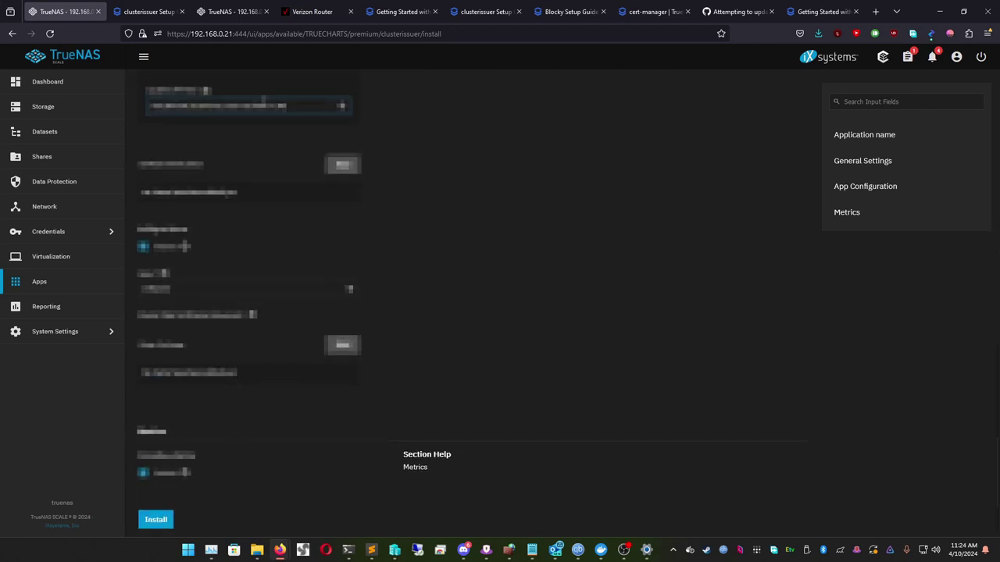
Step: Compare the ACME issuer entries with the Cloudflare ACME Issuer Settings in the clusterissuer setup guide and install Clusterissuer
left_click(476, 9)
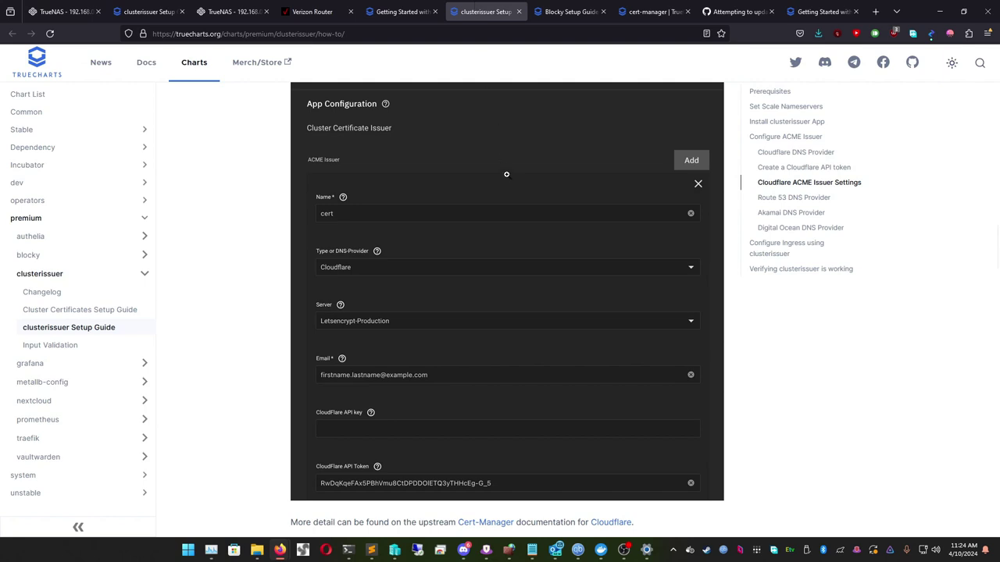
scroll(508, 180, "down", 8)
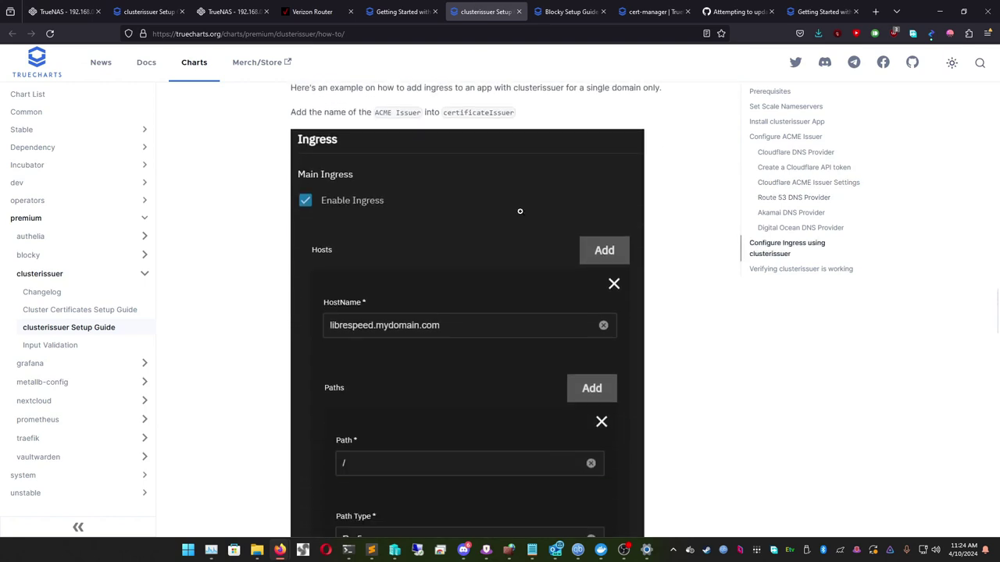
scroll(434, 187, "up", 5)
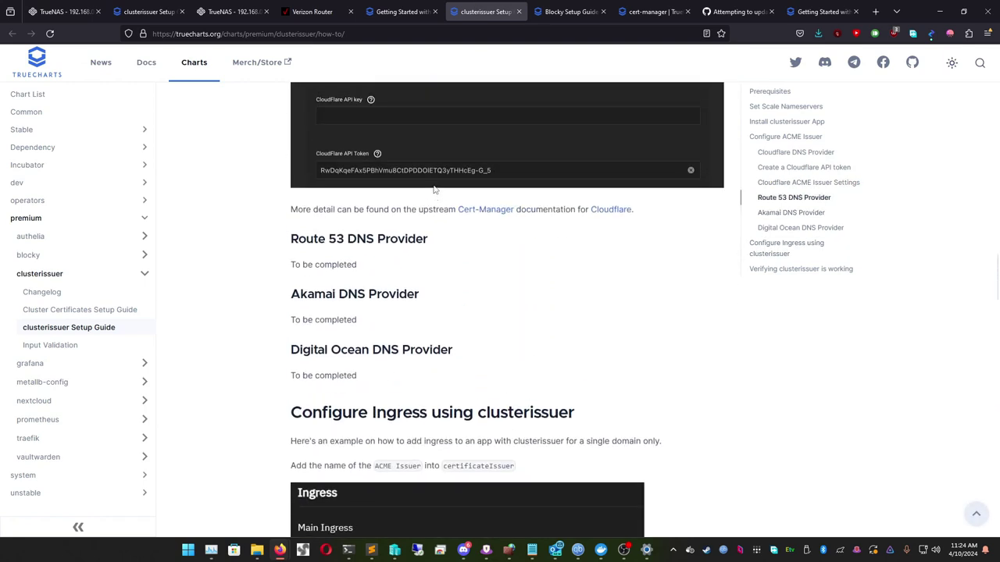
scroll(433, 189, "up", 4)
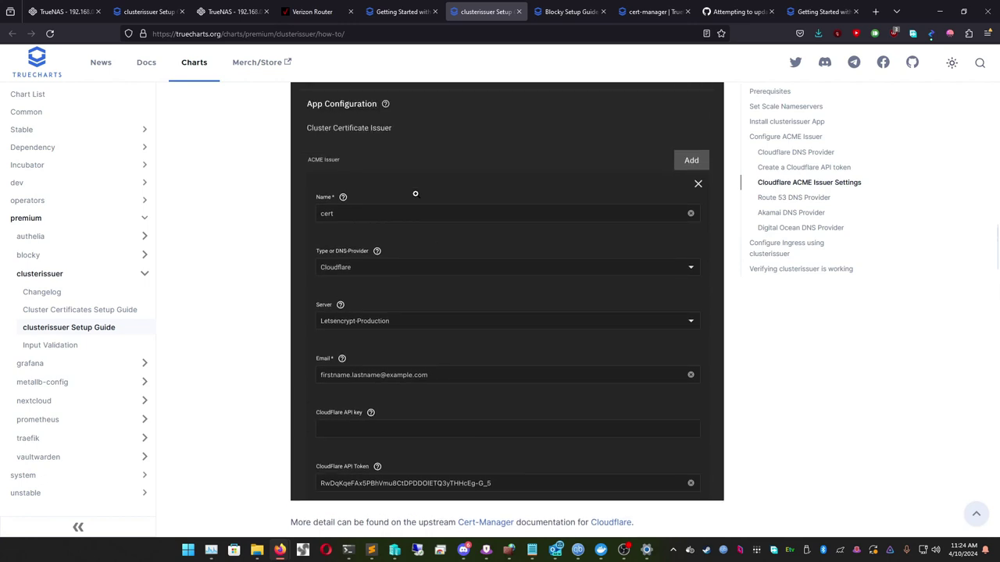
left_click(63, 11)
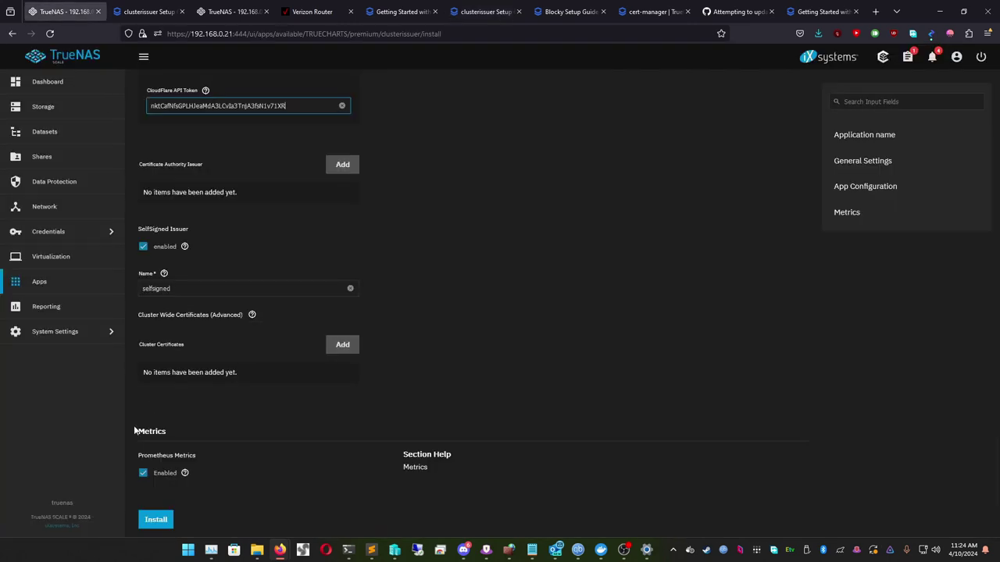
left_click(155, 520)
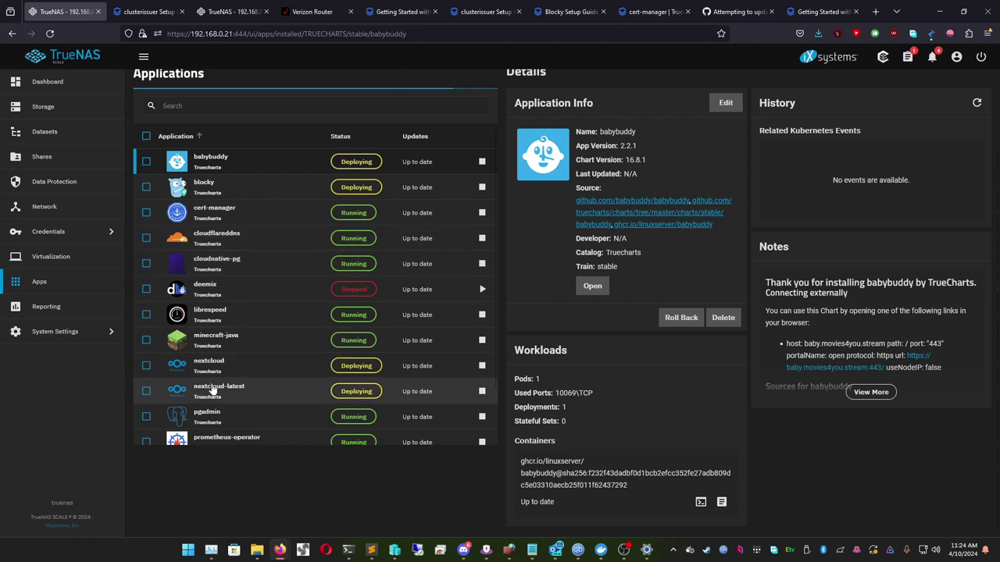
Step: Find clusterissuer among the installed applications and open the librespeed app for editing
scroll(211, 390, "down", 2)
scroll(260, 353, "up", 2)
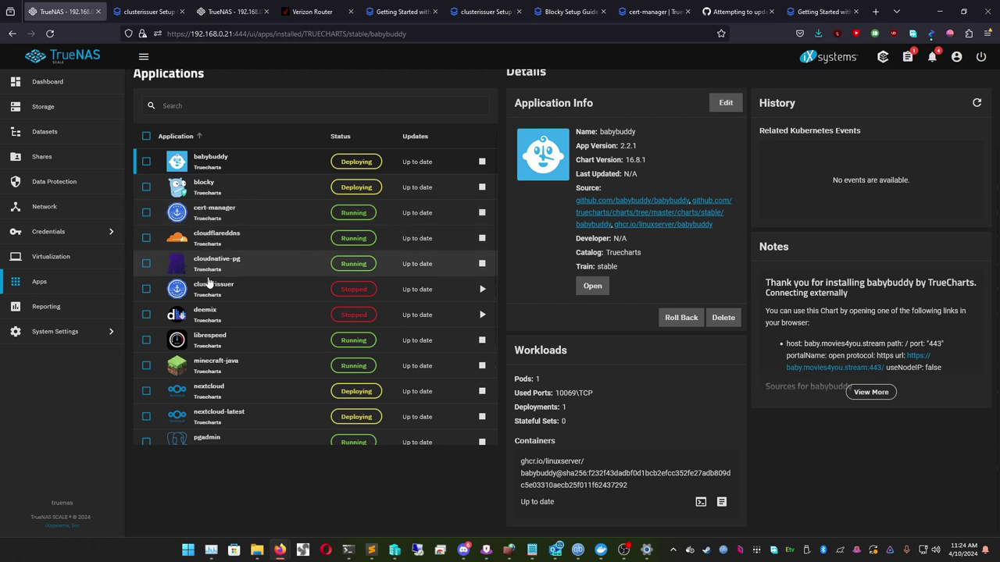
scroll(207, 278, "down", 2)
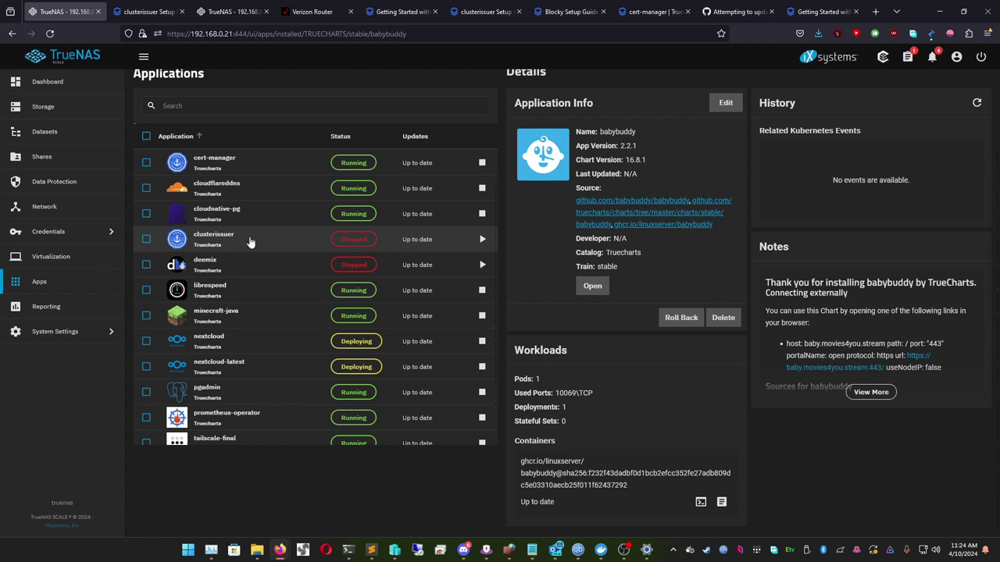
scroll(242, 251, "down", 1)
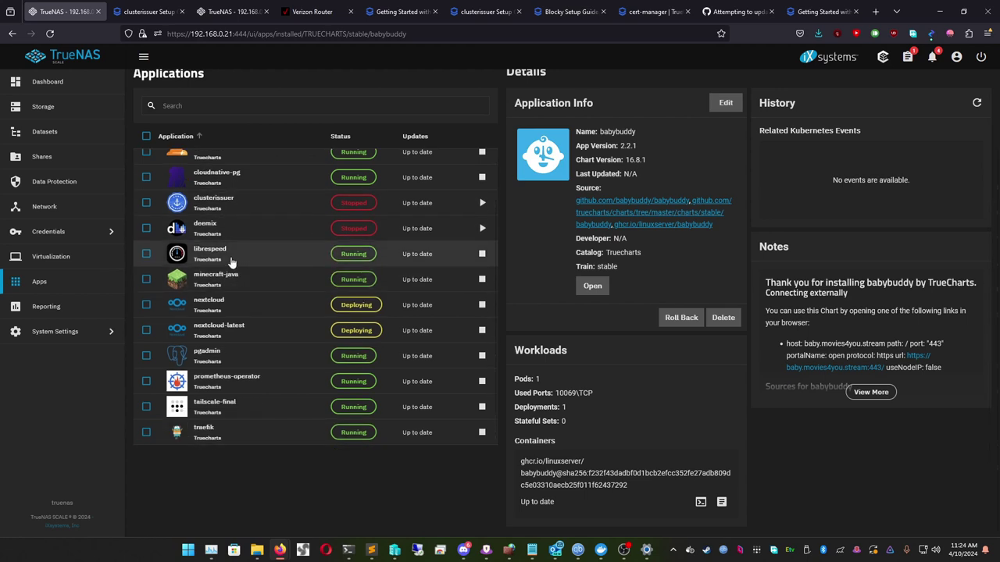
left_click(235, 261)
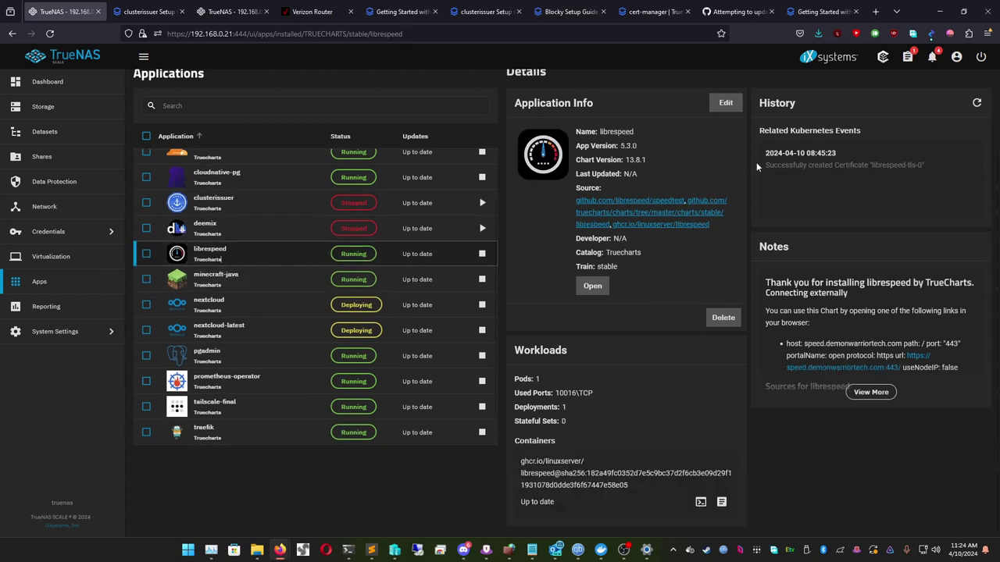
left_click(724, 102)
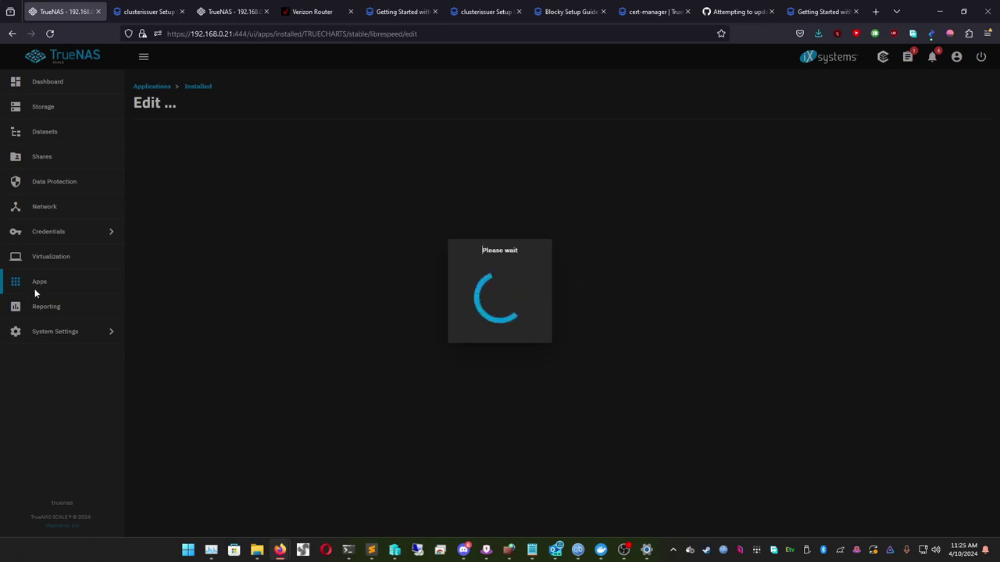
Step: Set librespeed's timezone to 'America/Chicago'
scroll(313, 262, "down", 2)
scroll(329, 262, "up", 2)
scroll(263, 292, "down", 3)
left_click(216, 191)
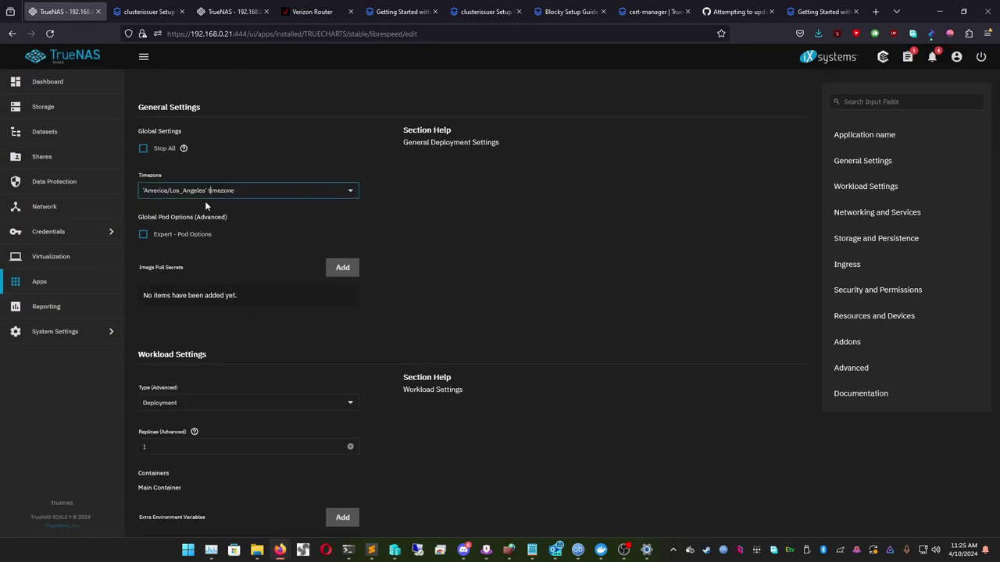
scroll(204, 289, "up", 4)
scroll(203, 289, "up", 6)
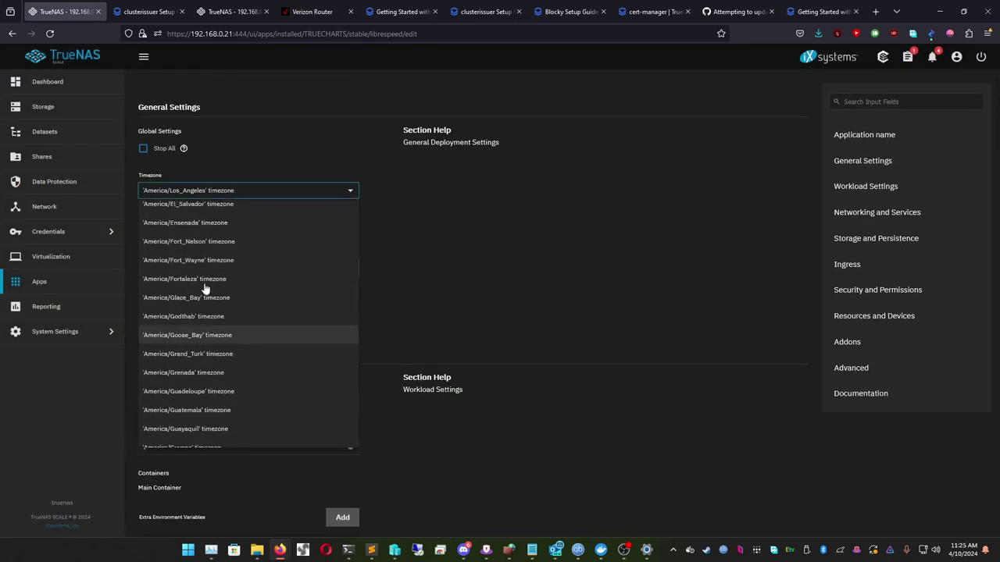
scroll(195, 289, "up", 2)
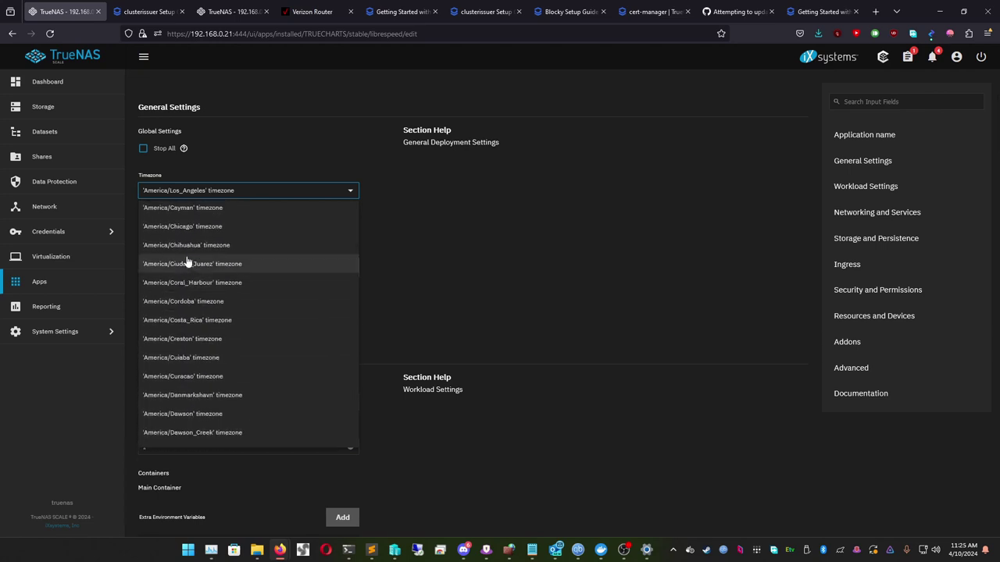
left_click(187, 242)
Step: Review librespeed's workload and storage settings and check the HostName of its main ingress
scroll(462, 250, "down", 1)
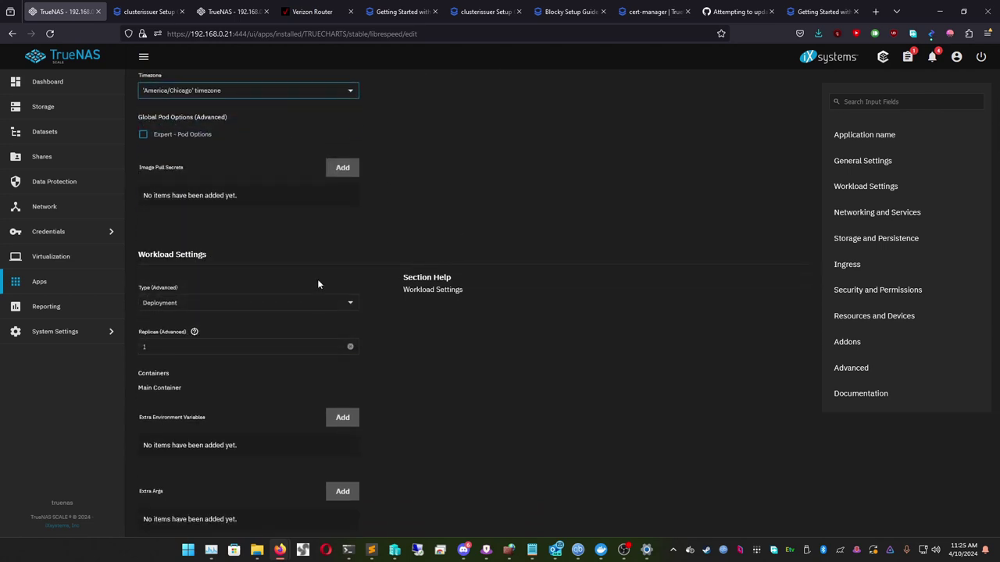
scroll(301, 258, "down", 4)
scroll(224, 328, "down", 4)
scroll(204, 330, "down", 7)
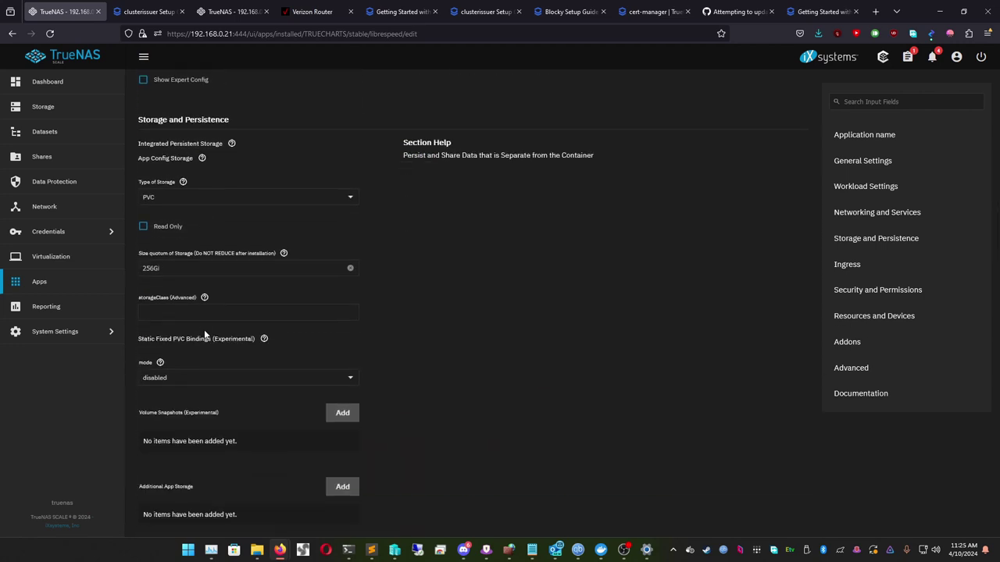
triple_click(255, 297)
double_click(264, 297)
triple_click(259, 298)
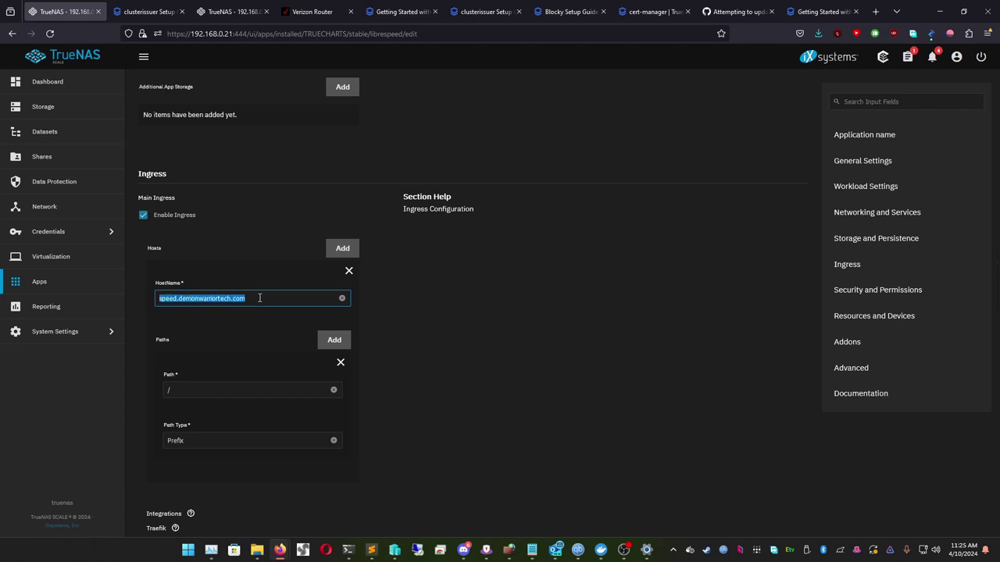
left_click(467, 318)
Step: Check the certManager option and the certificateIssuer name in librespeed's ingress settings
scroll(437, 341, "down", 5)
scroll(446, 344, "down", 5)
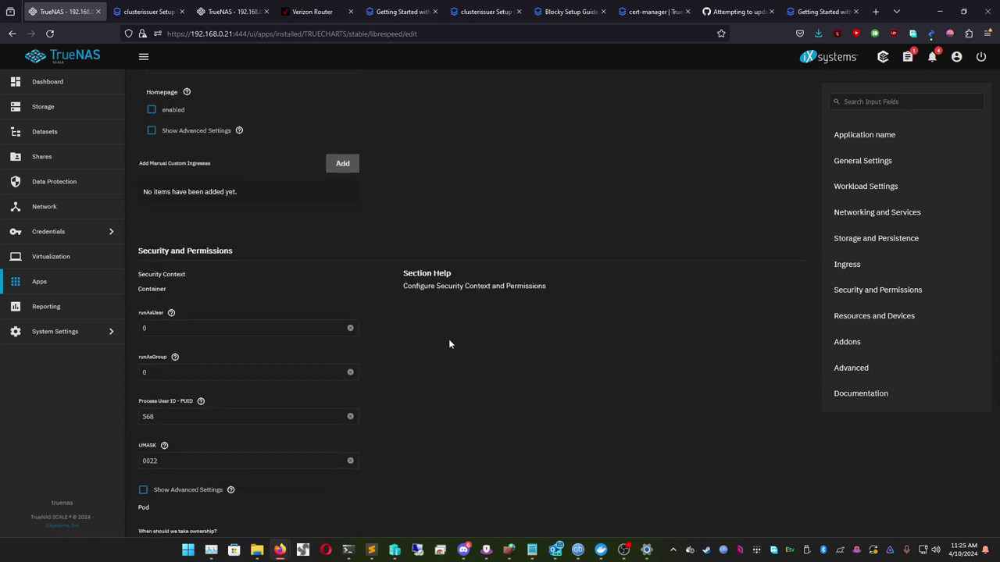
scroll(333, 307, "up", 4)
left_click(179, 230)
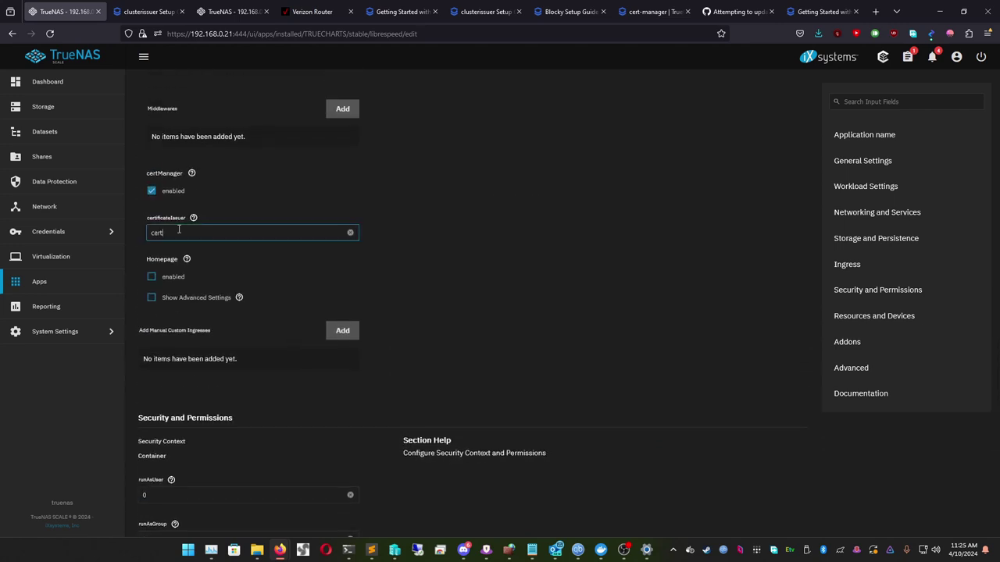
scroll(344, 234, "up", 1)
left_click(344, 160)
left_click(307, 209)
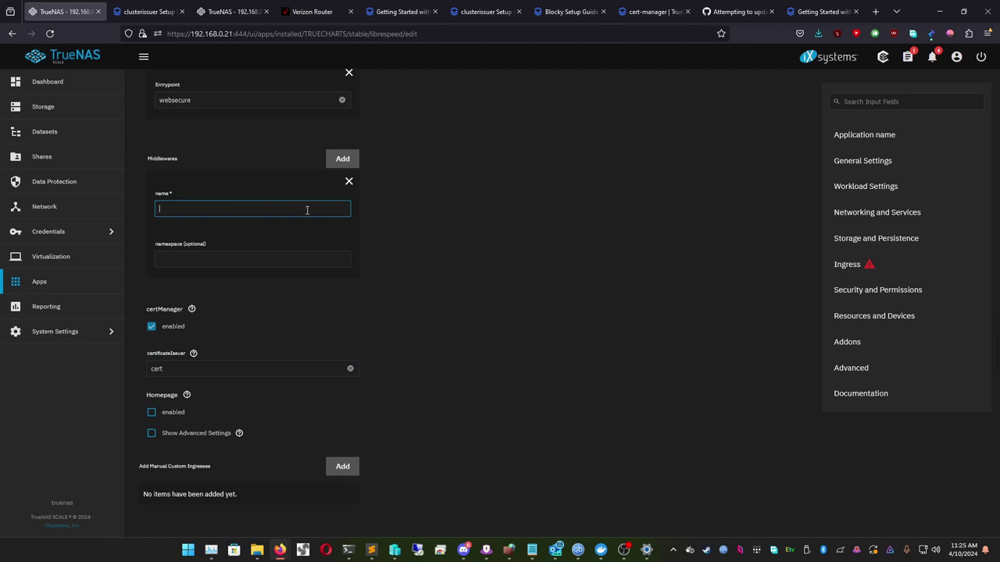
left_click(349, 183)
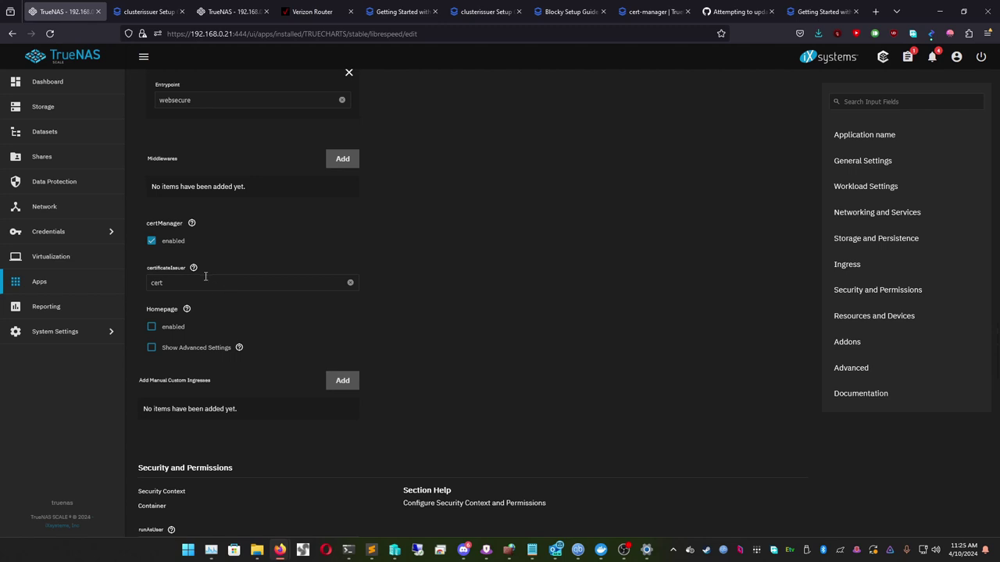
Step: Check the remaining librespeed settings and save the app's update
scroll(235, 287, "down", 2)
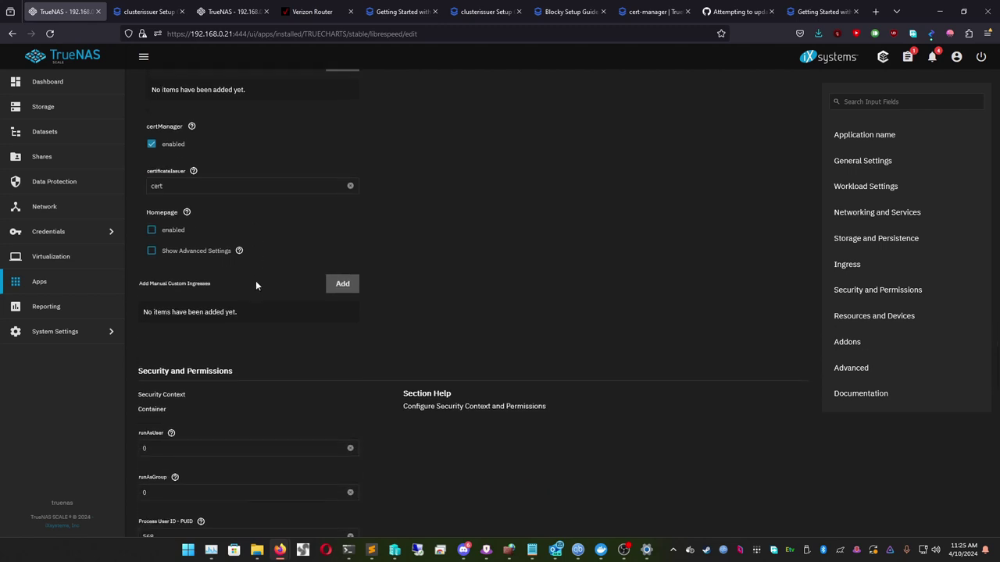
scroll(272, 266, "down", 10)
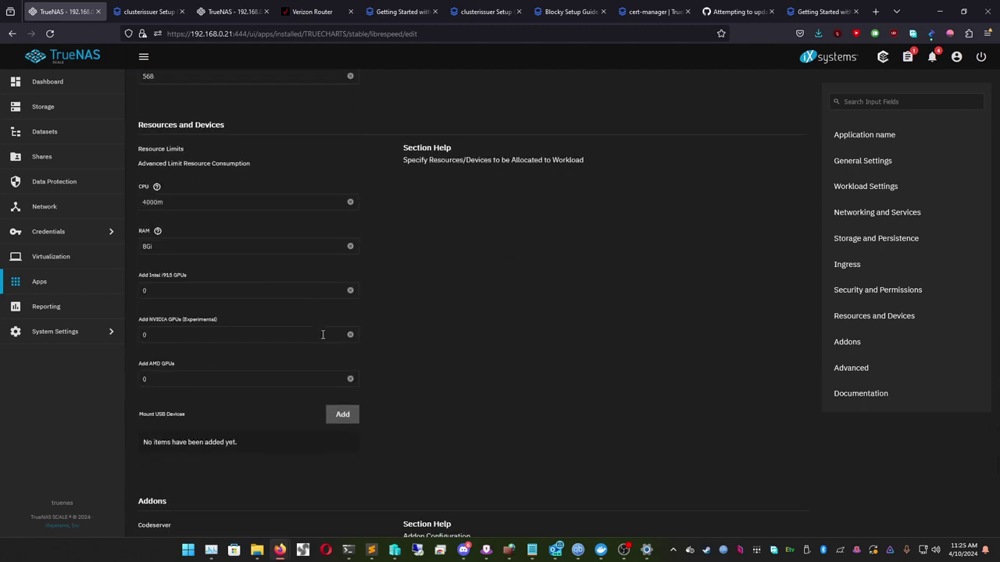
left_click(167, 519)
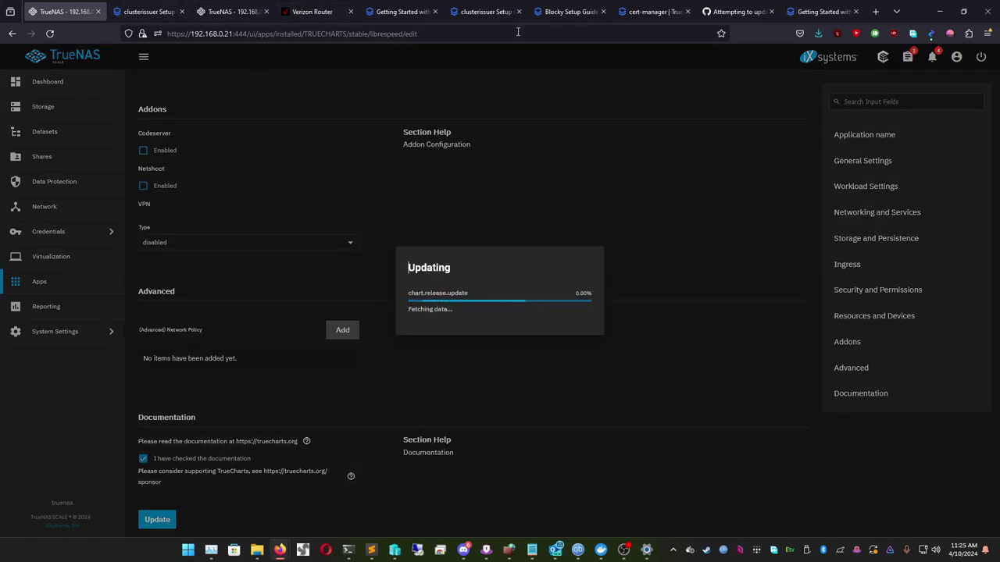
Step: Switch to the Verizon router's Port Forwarding page and examine the rule creation form and the existing rules
left_click(316, 16)
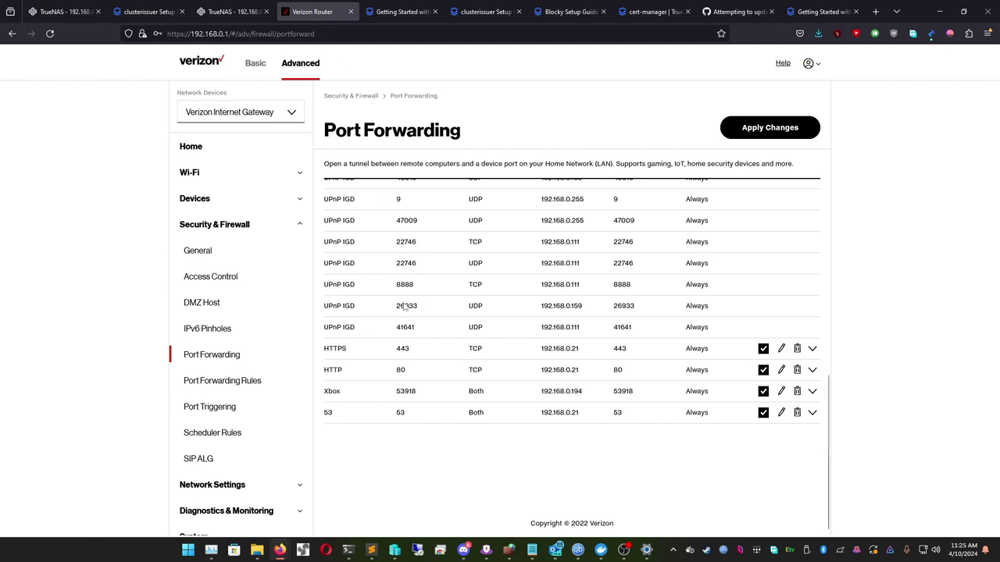
scroll(440, 334, "up", 1)
scroll(440, 334, "up", 8)
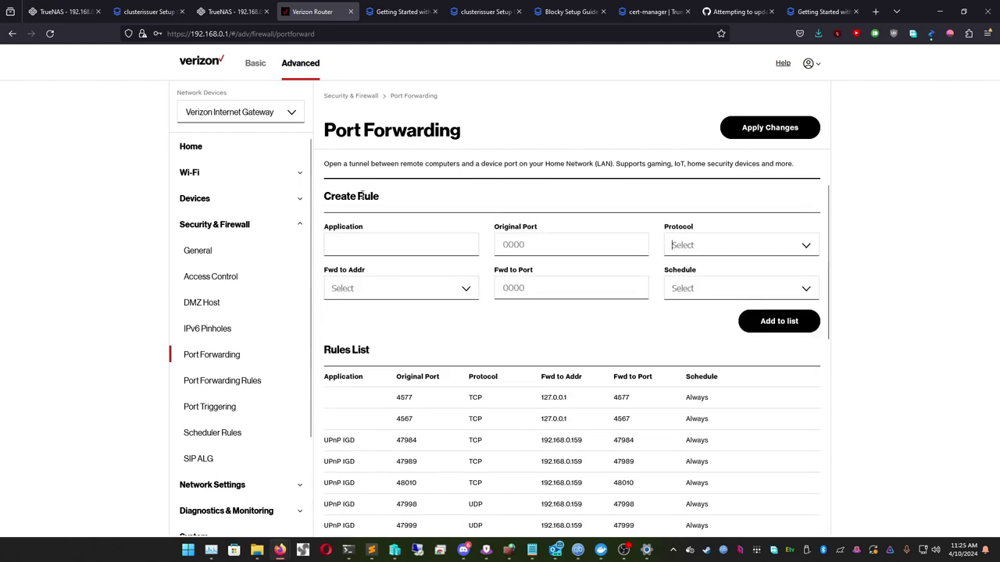
triple_click(414, 163)
double_click(412, 163)
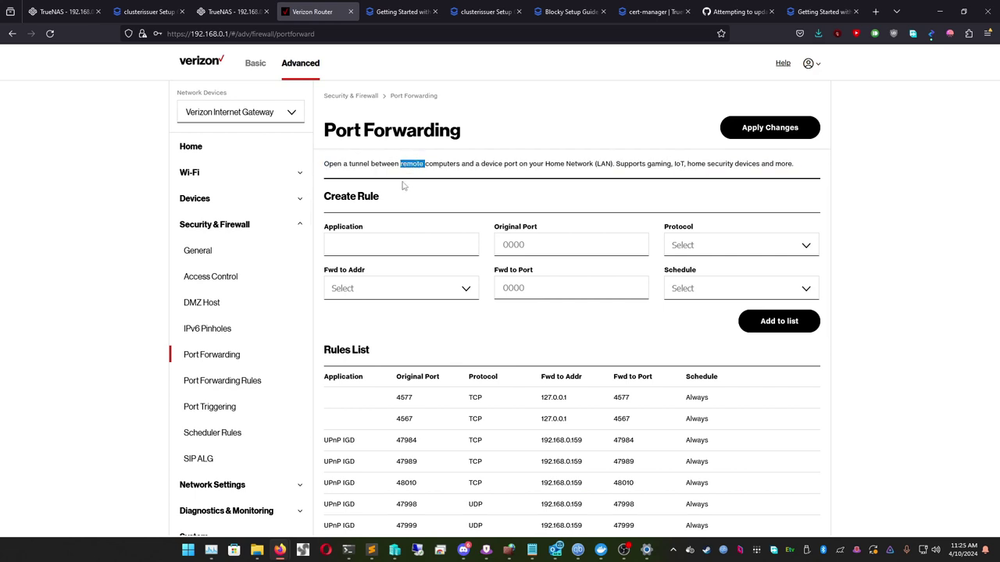
left_click(412, 164)
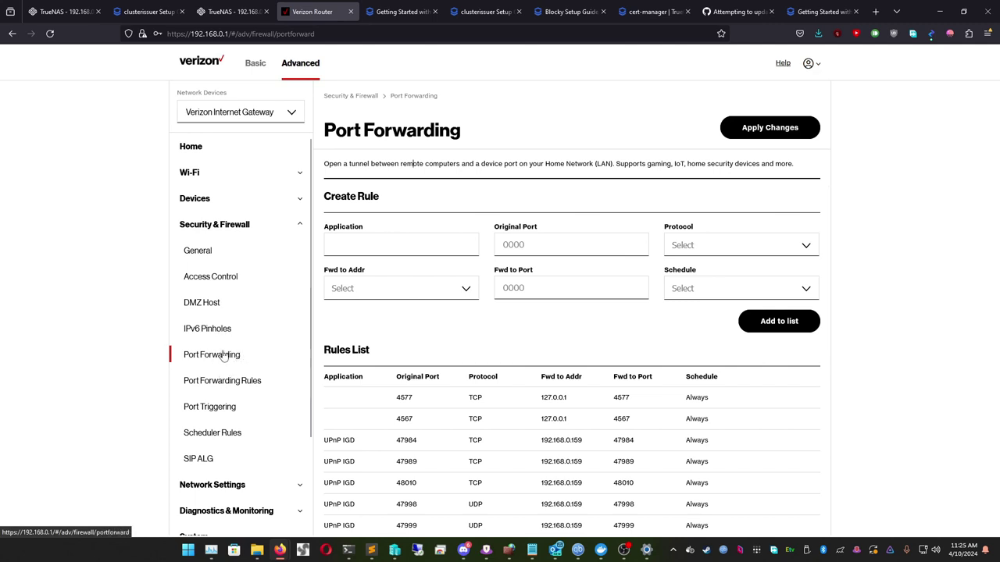
scroll(526, 328, "down", 2)
scroll(525, 328, "down", 2)
scroll(531, 357, "up", 3)
scroll(496, 351, "down", 5)
scroll(451, 383, "up", 3)
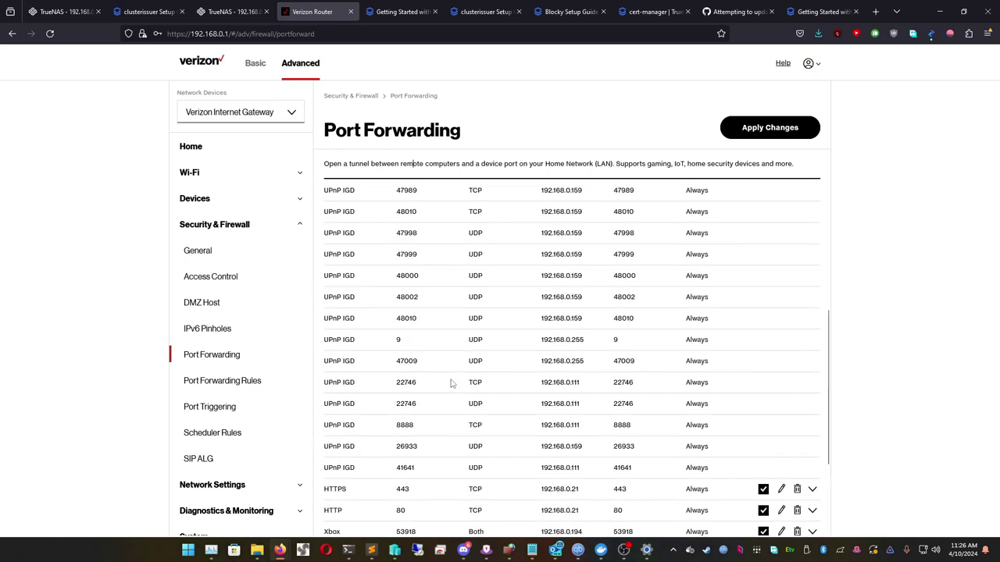
scroll(457, 414, "down", 3)
scroll(499, 369, "up", 10)
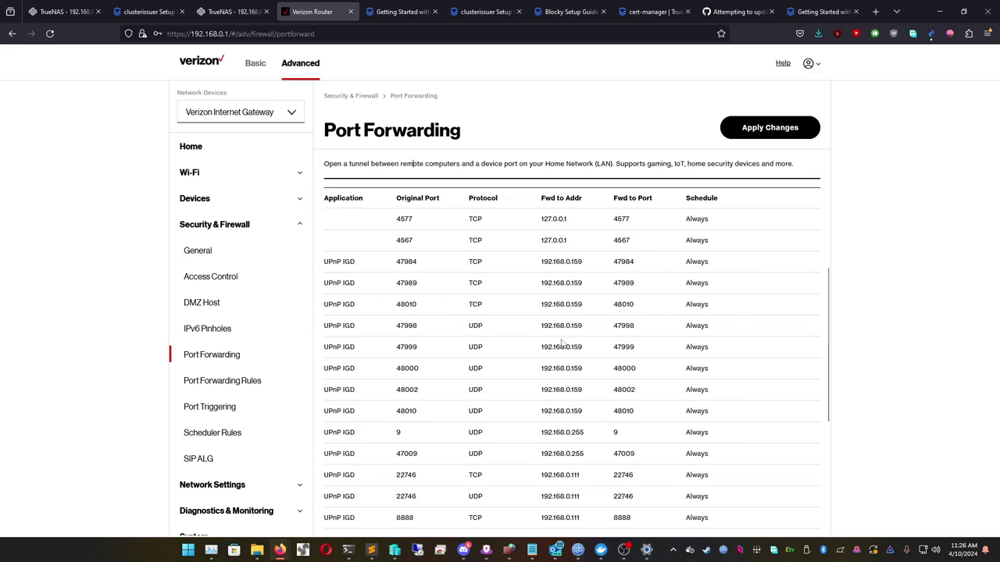
Step: Look up truenas at 192.168.0.21 among the forwarding addresses and set the new rule's original and forward ports to 80
left_click(416, 289)
scroll(407, 390, "down", 8)
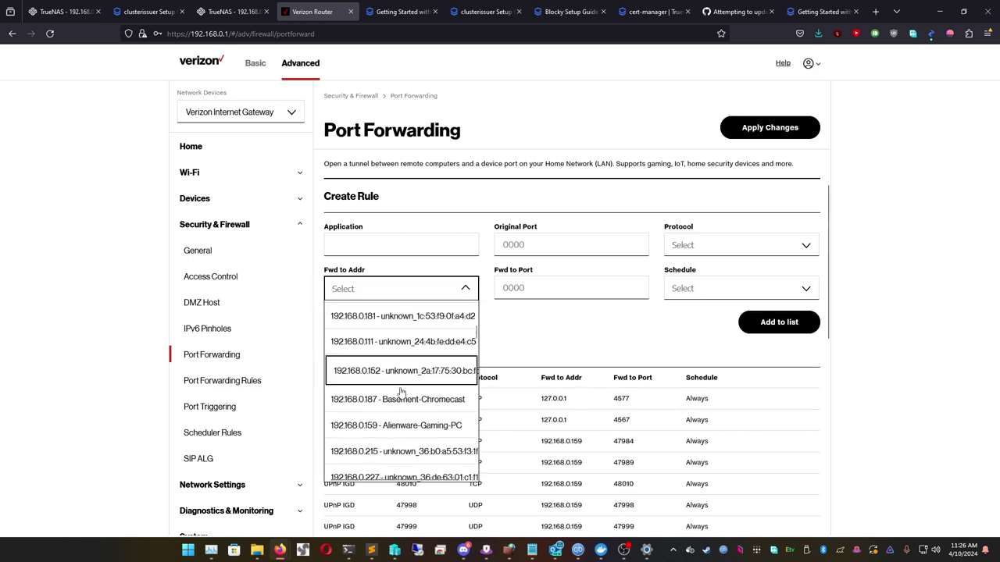
scroll(406, 392, "down", 10)
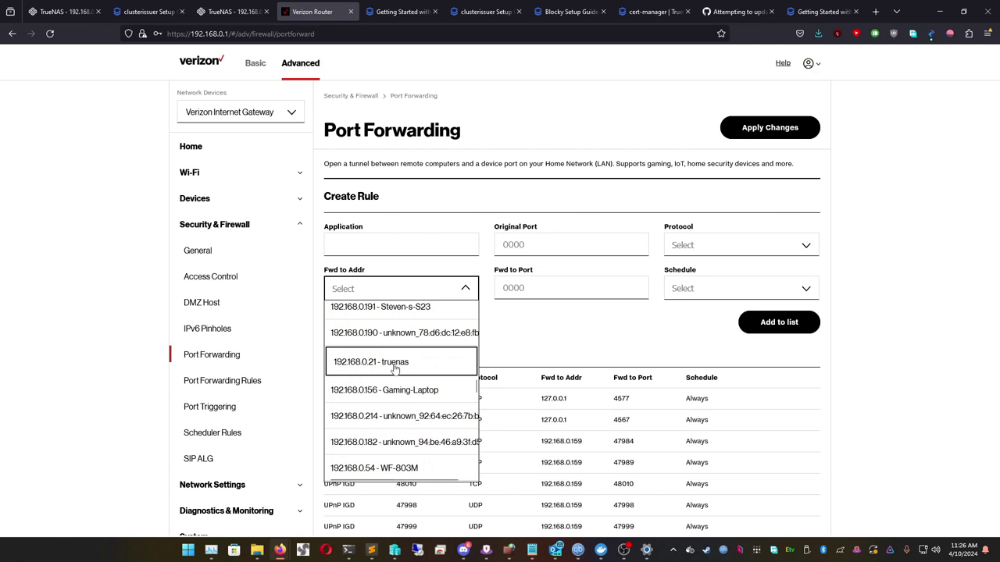
left_click(578, 291)
type("80")
left_click(603, 247)
type("8")
Step: Set the new port forwarding rule's original port and forward port to 443
double_click(594, 253)
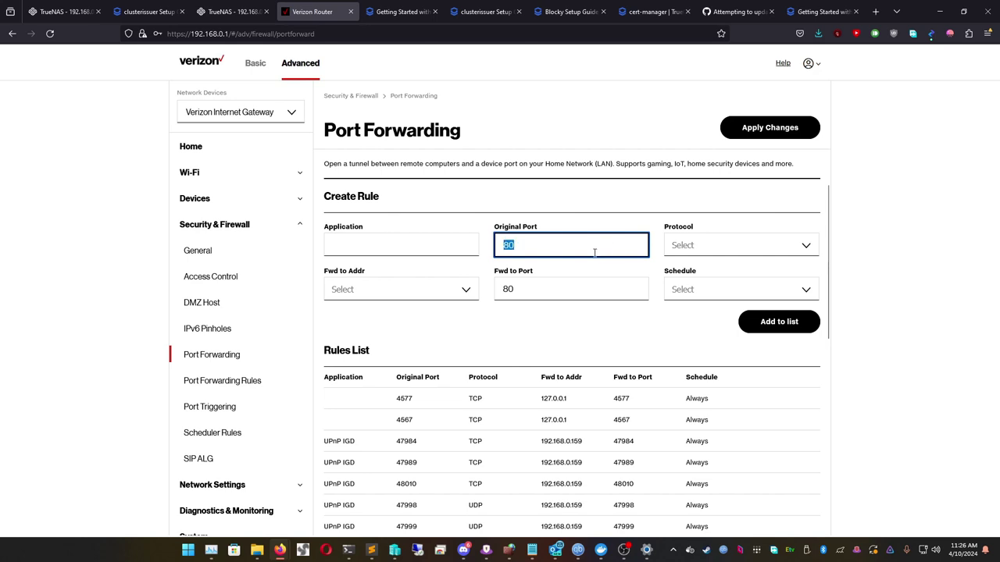
type("443")
left_click(564, 289)
double_click(564, 289)
type("4")
Step: Disable the existing HTTP rule for port 80 and enable it again
scroll(576, 287, "down", 10)
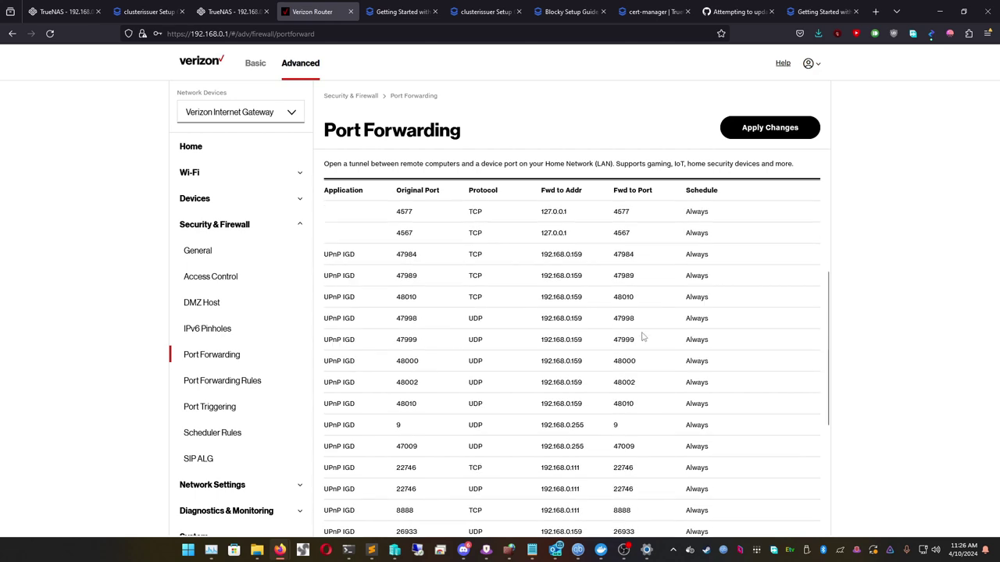
left_click(763, 371)
left_click(764, 371)
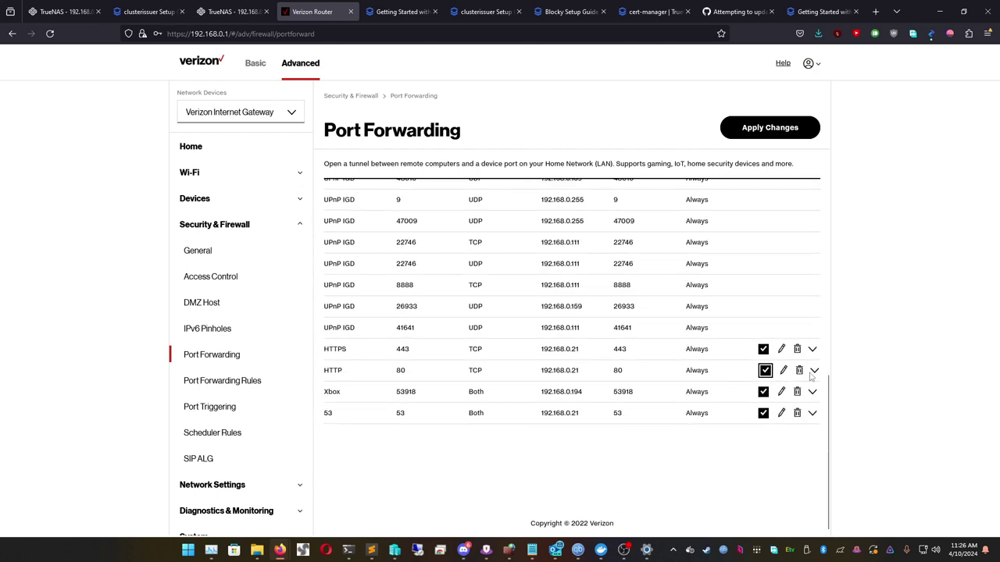
Step: Expand the details of the HTTP and HTTPS forwarding rules and review the rules list and rule creation form
left_click(812, 371)
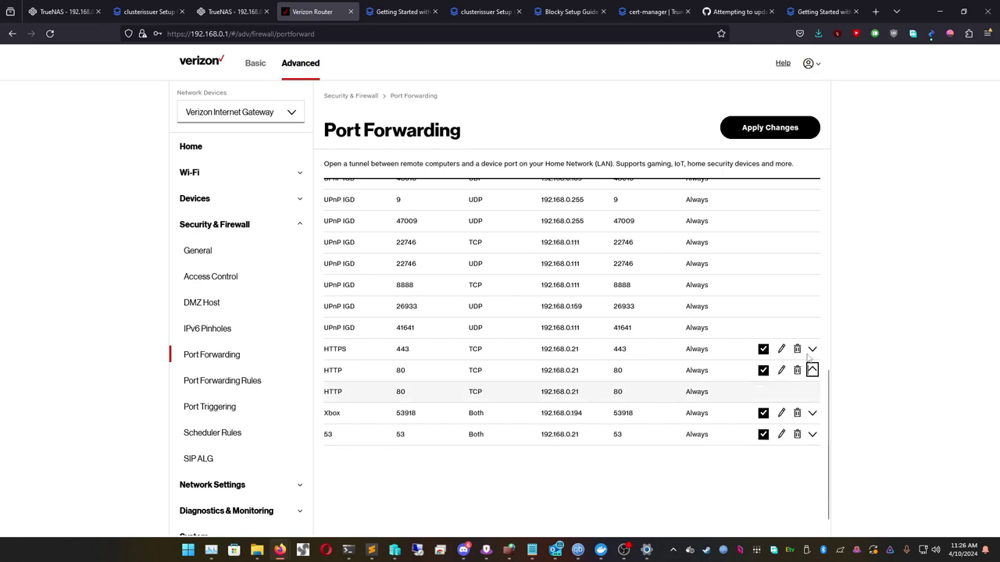
left_click(812, 349)
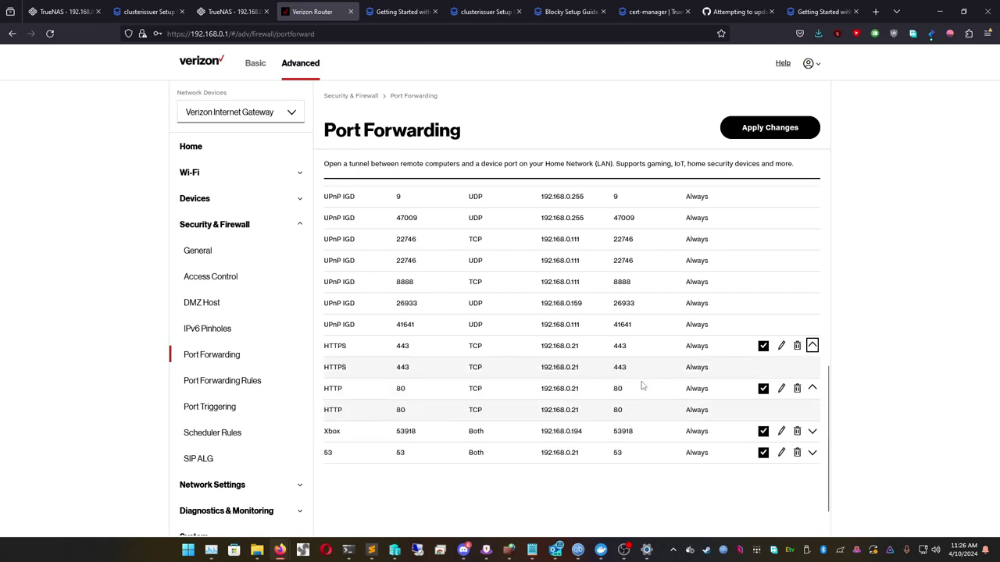
scroll(641, 419, "up", 10)
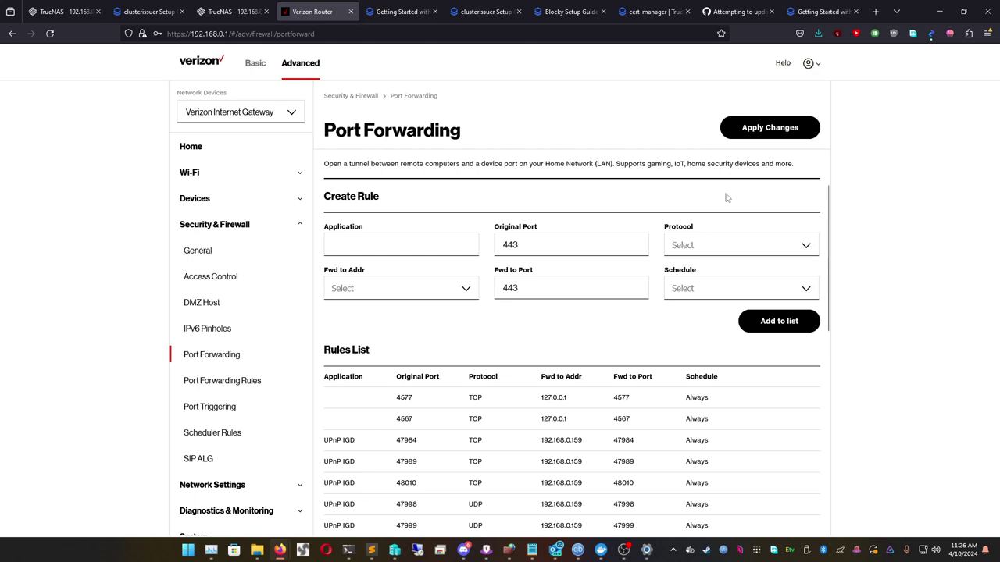
scroll(487, 192, "down", 1)
scroll(487, 193, "up", 1)
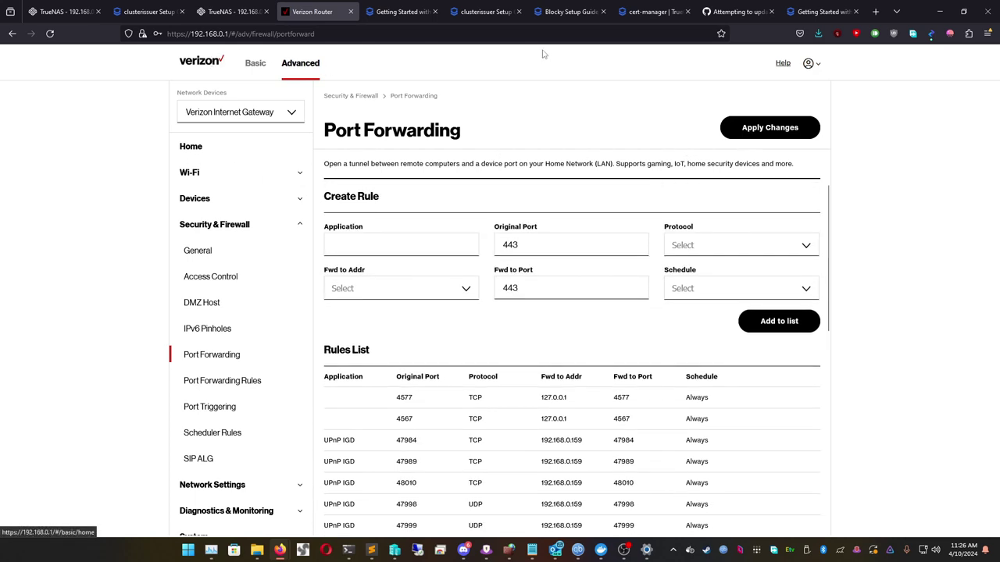
Step: Open a new browser tab
left_click(875, 11)
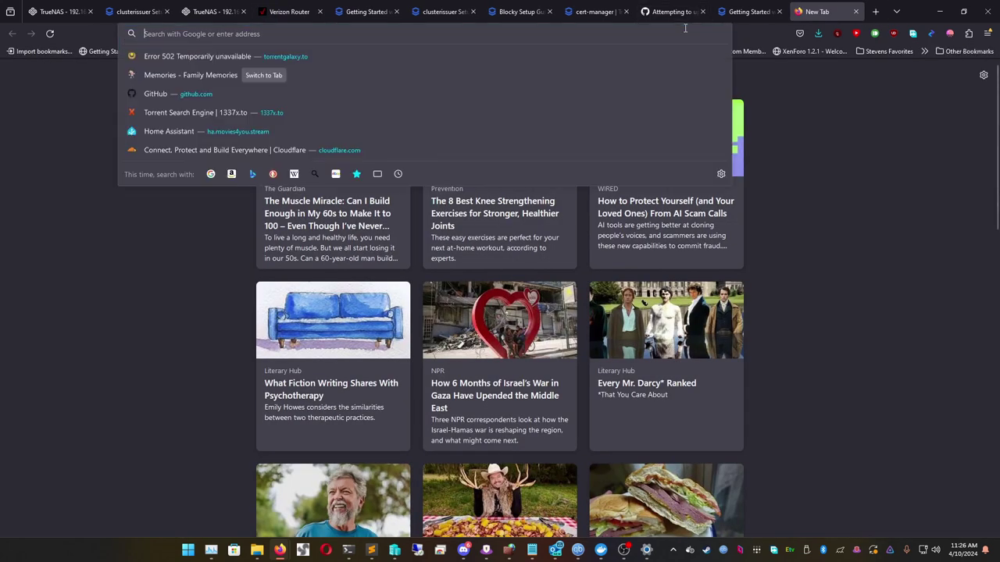
type("iptor")
key("BackSpace")
key("BackSpace")
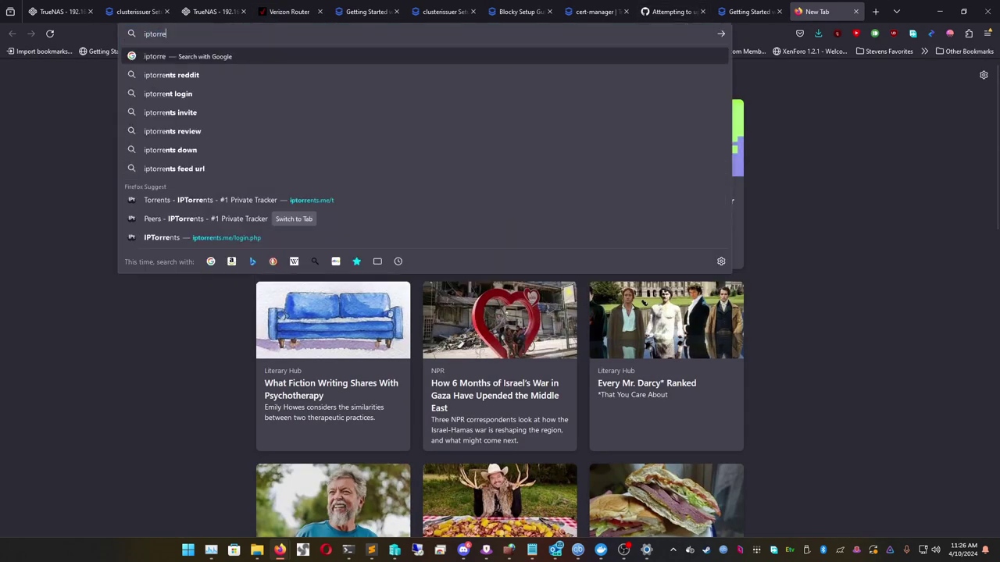
key("BackSpace")
key("BackSpace")
key("BackSpace")
key("BackSpace")
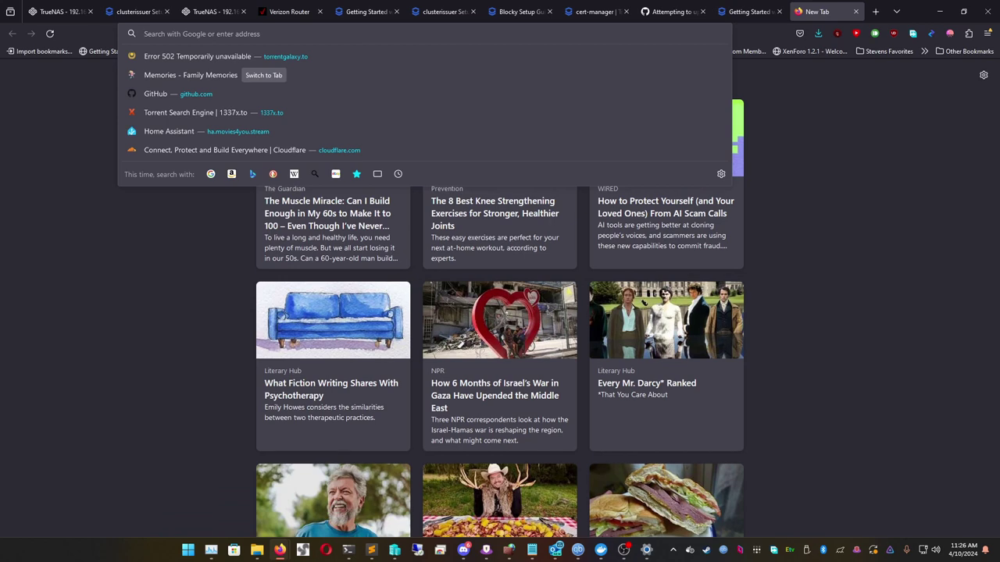
Step: Load the portchecker.co website in the new tab
type("portcheck")
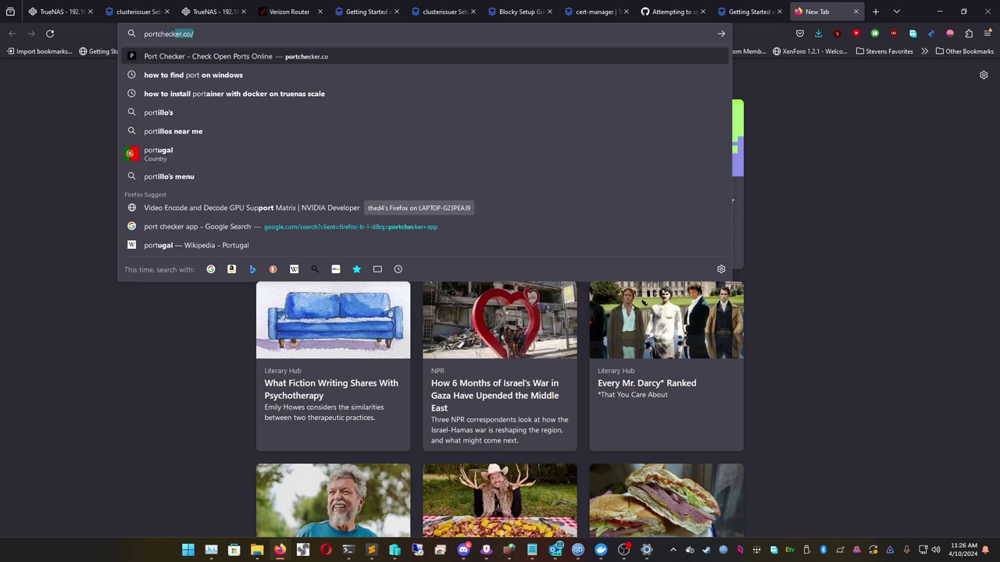
type("er")
key("Return")
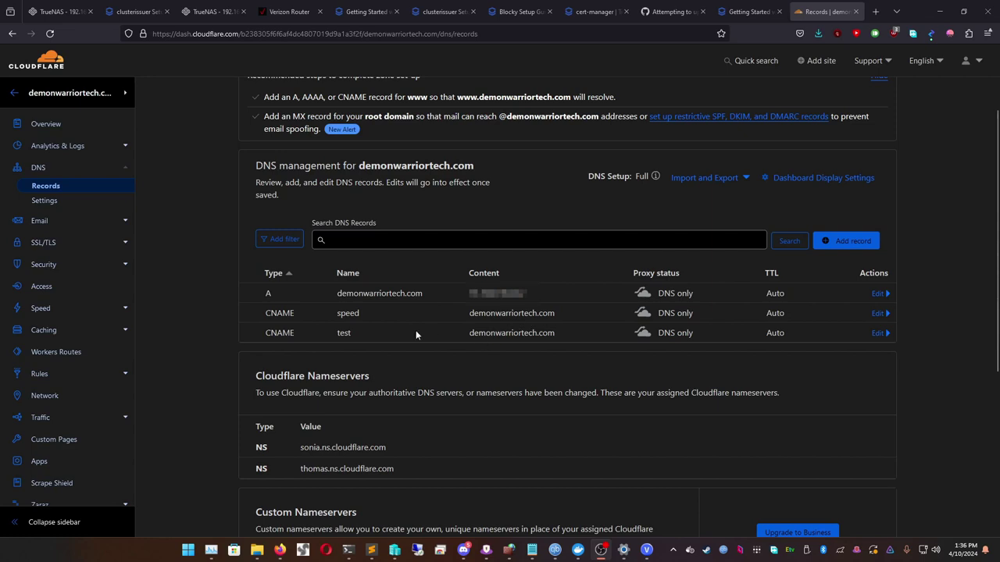
Step: Add a CNAME record to the demonwarriortech.com DNS records with the name photos and the target @
left_click(838, 244)
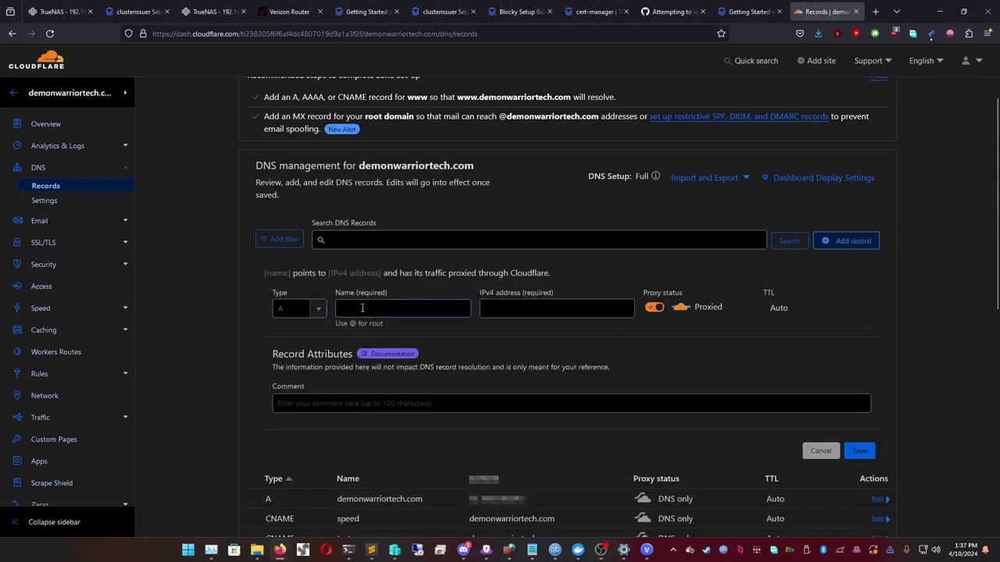
left_click(297, 309)
left_click(290, 412)
left_click(363, 308)
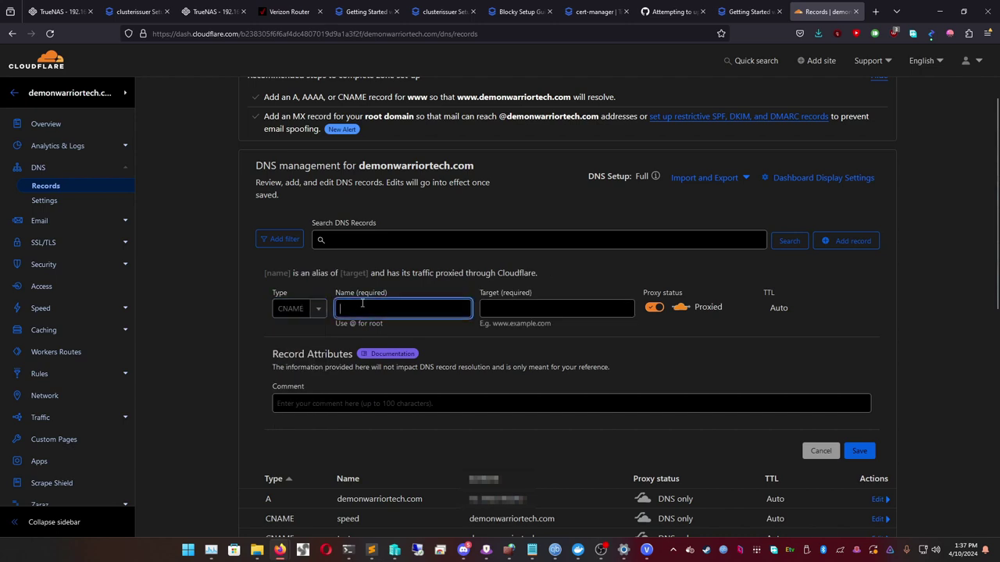
type("photos`")
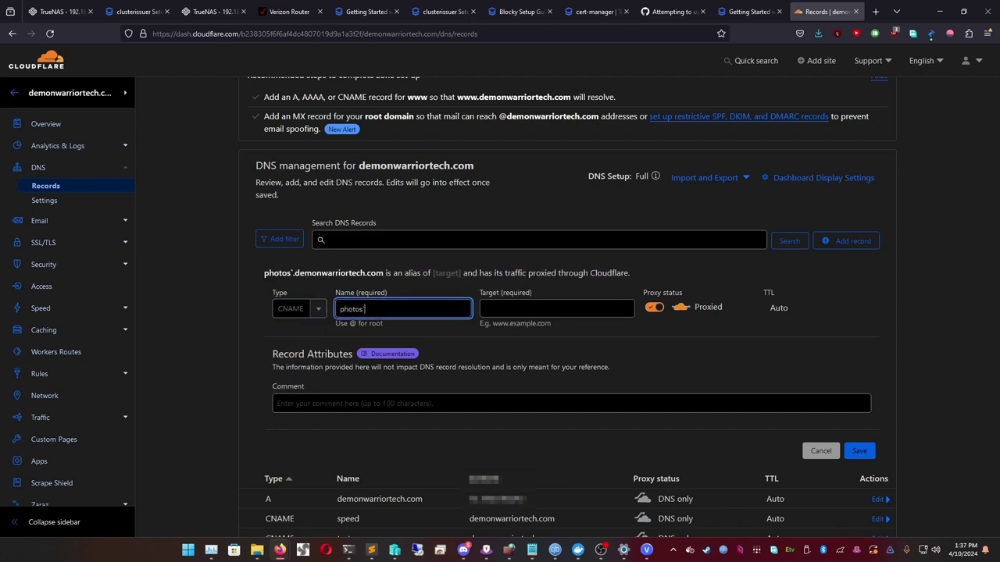
key("BackSpace")
key("Tab")
type("@")
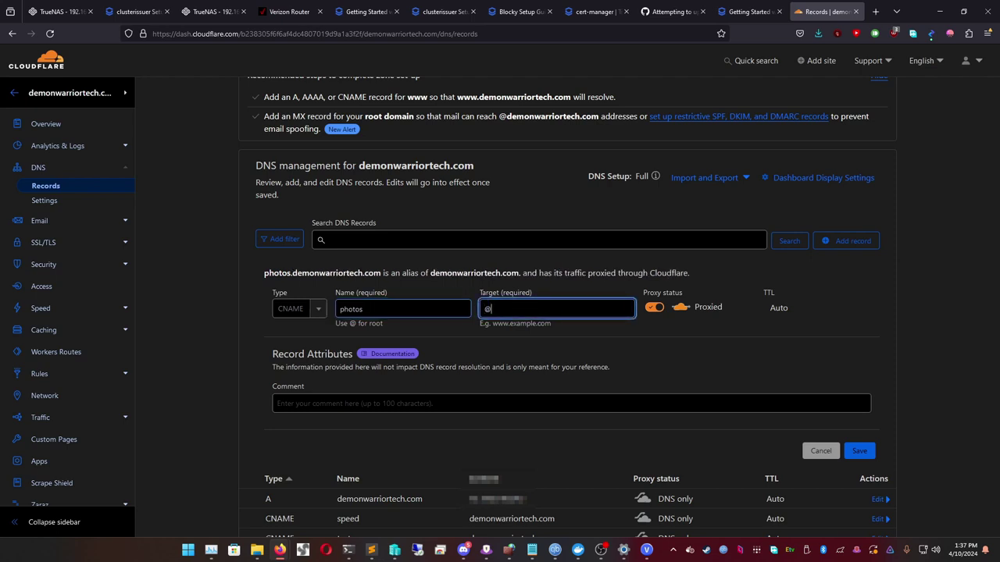
Step: Set the photos record's proxy status to DNS only, check its alias target and save the record
left_click(654, 307)
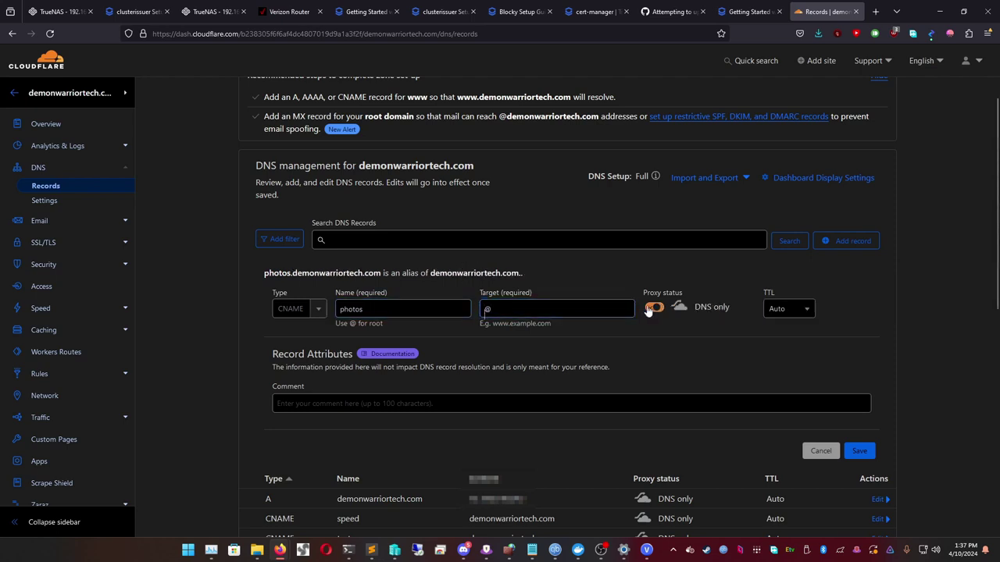
triple_click(492, 272)
double_click(492, 272)
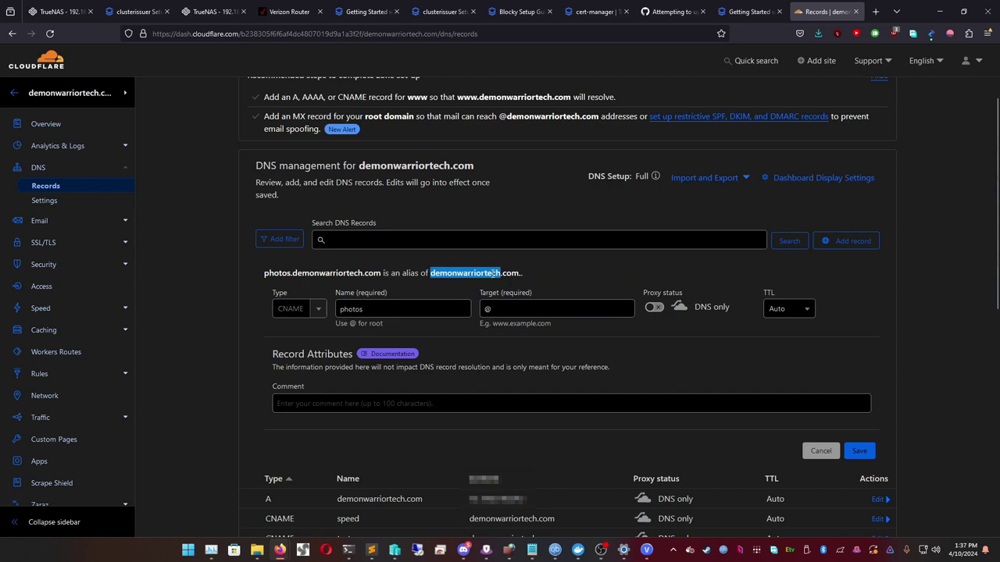
left_click(492, 273)
left_click(859, 451)
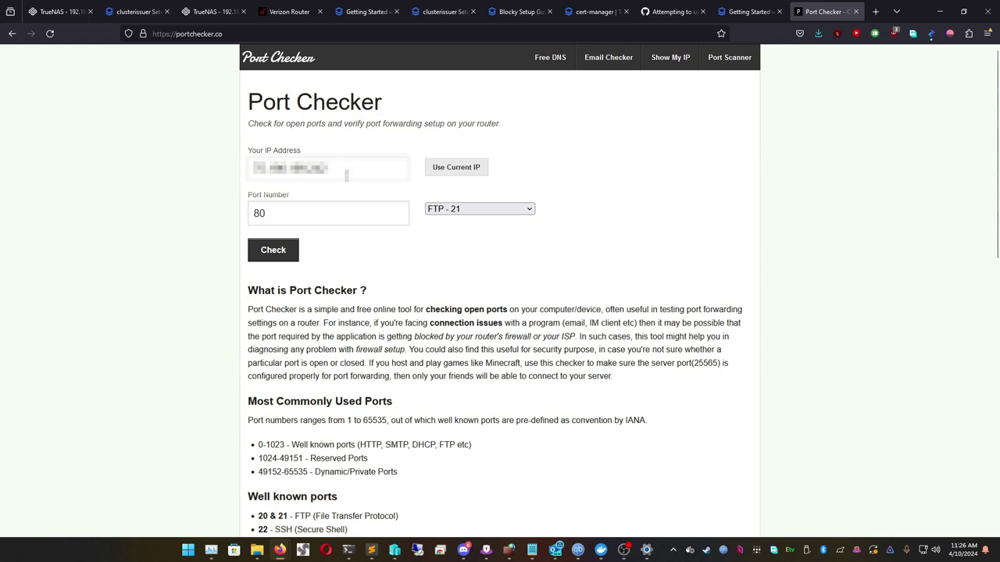
Step: Check whether port 80 is open on the public IP address
double_click(351, 168)
triple_click(355, 167)
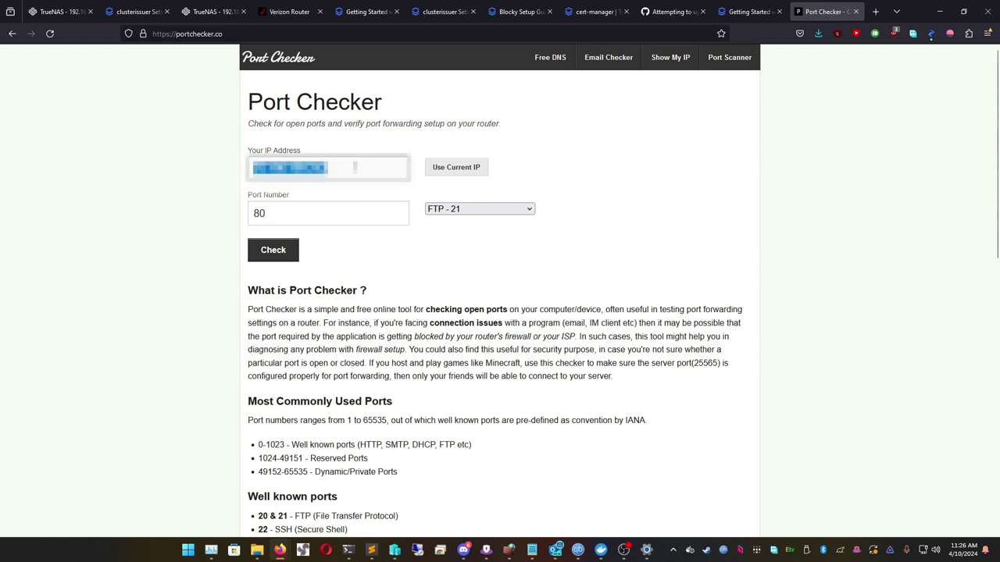
left_click(274, 253)
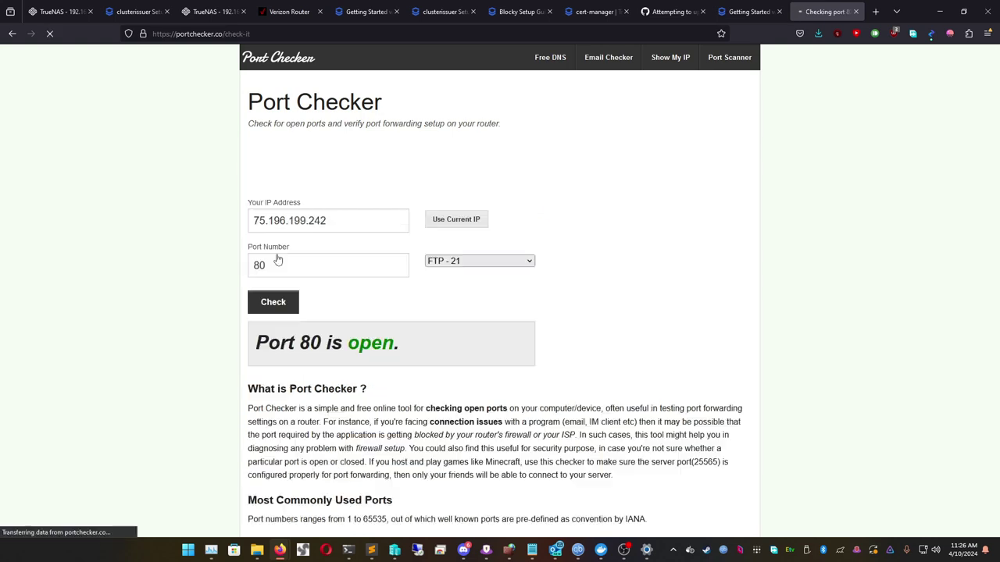
Step: Check whether port 443 is open on the public IP address
double_click(314, 210)
type("4")
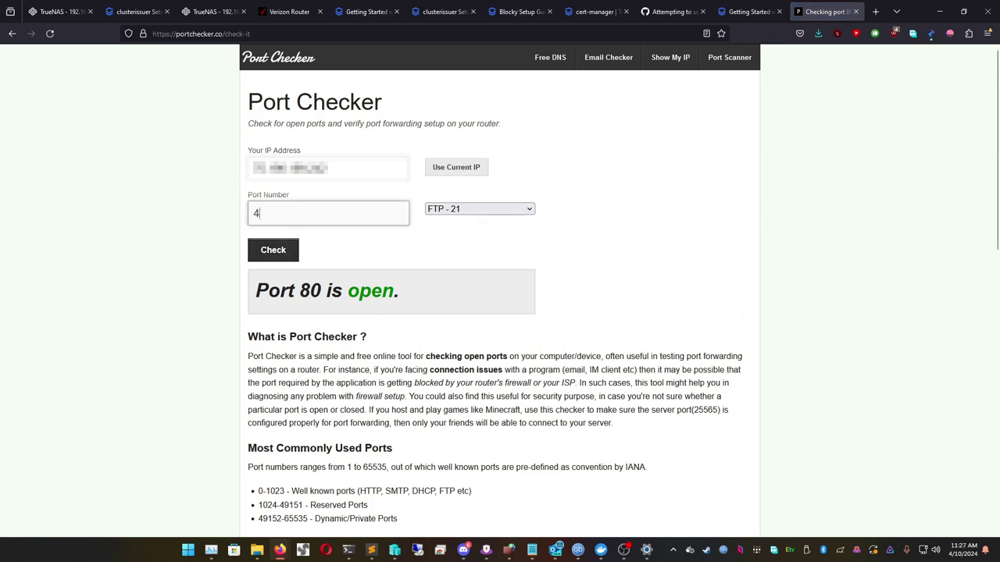
type("43")
left_click(272, 250)
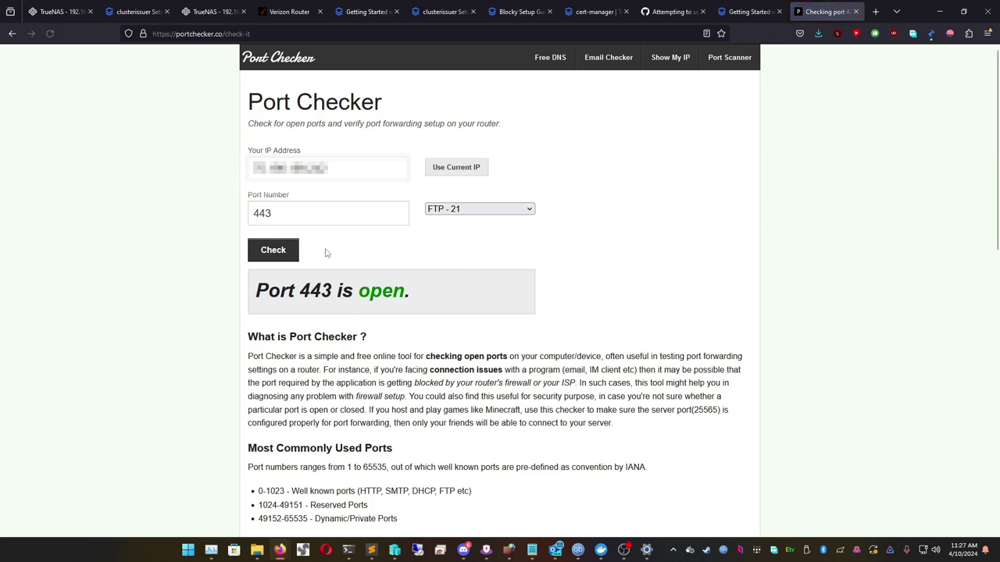
Step: Switch to the TrueNAS installed applications page and check librespeed's status and details
left_click(58, 12)
scroll(346, 342, "down", 2)
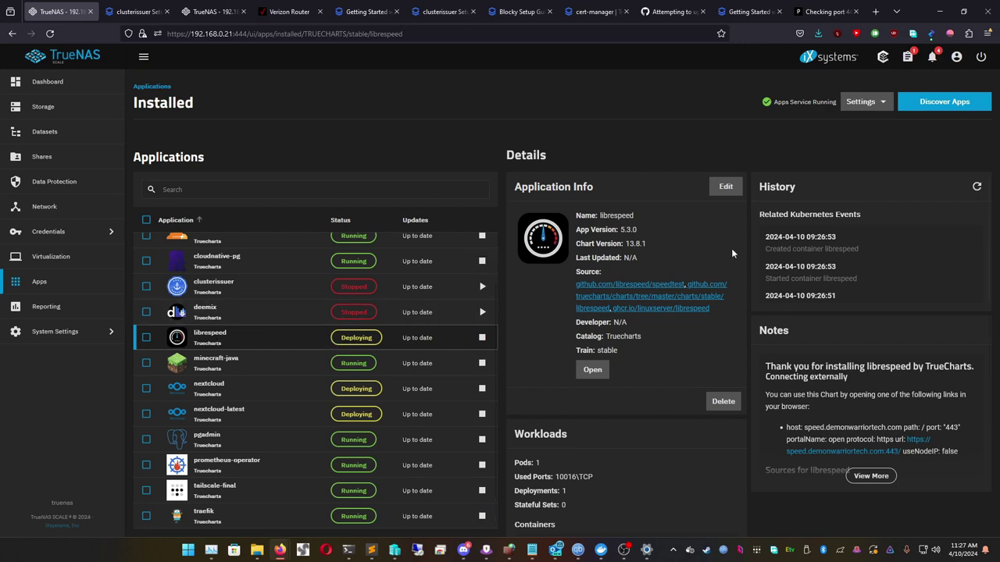
scroll(651, 355, "down", 2)
scroll(625, 379, "up", 2)
Step: Load speed.demonwarriortech.com in the port checker's browser tab to test librespeed's ingress
left_click(824, 12)
left_click(594, 31)
type("speed")
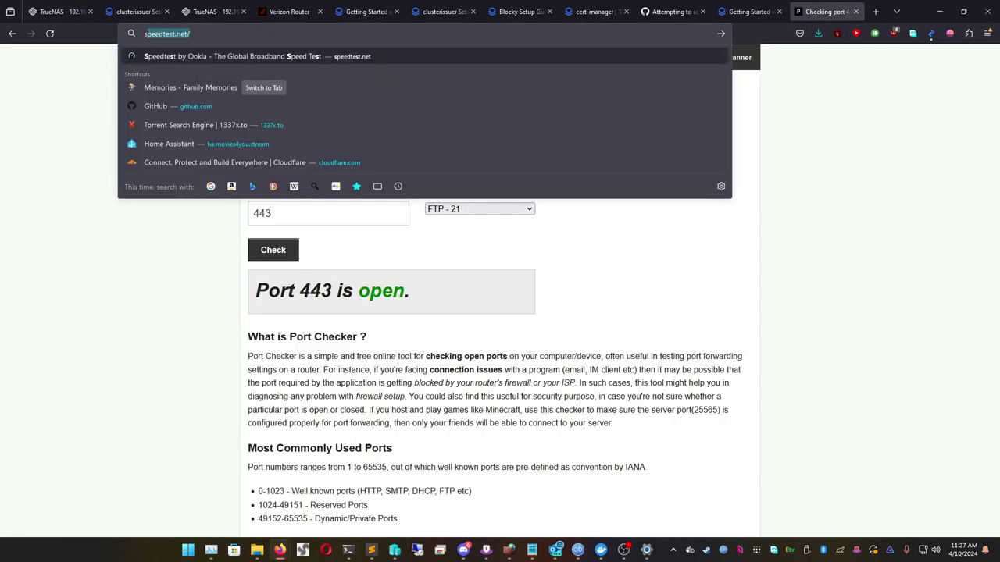
type(".")
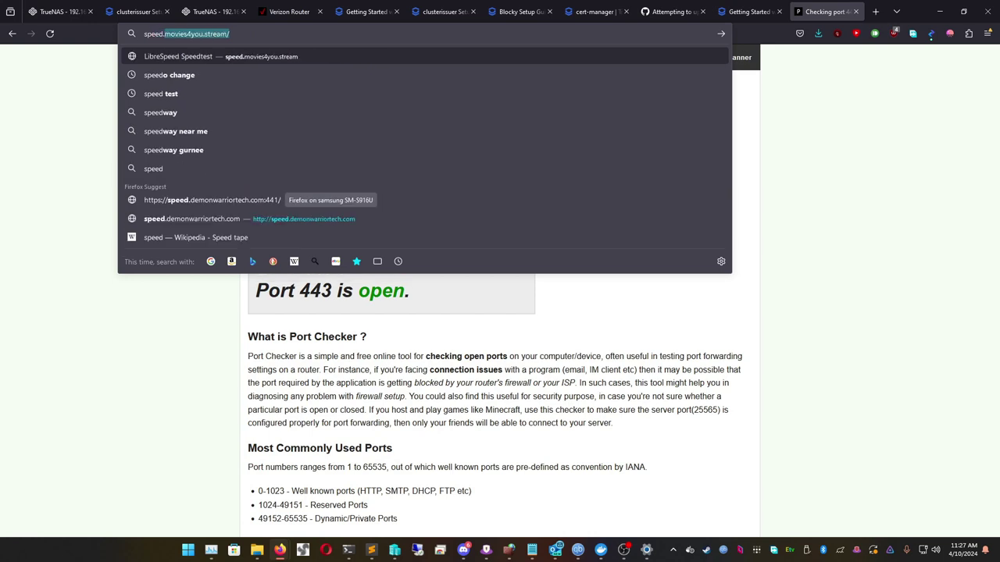
type("demonwarriortech.com")
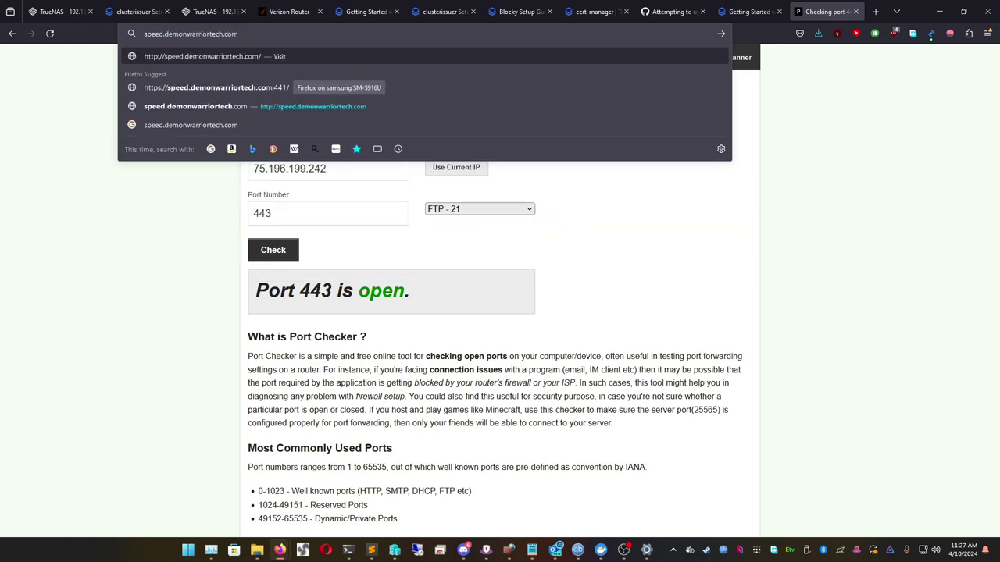
key("Return")
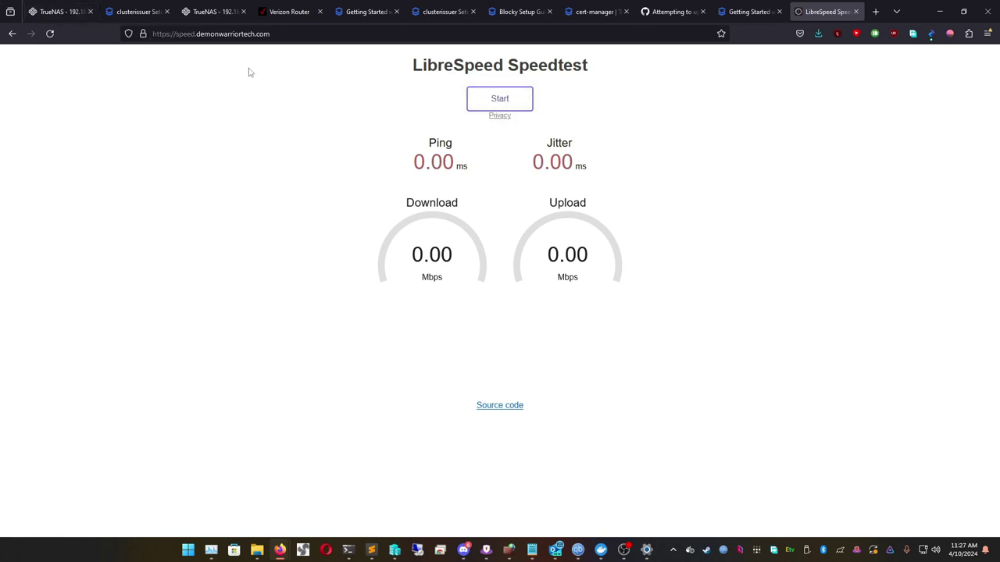
Step: Return to the TrueNAS installed applications page and review the statuses of librespeed and the other apps
left_click(62, 12)
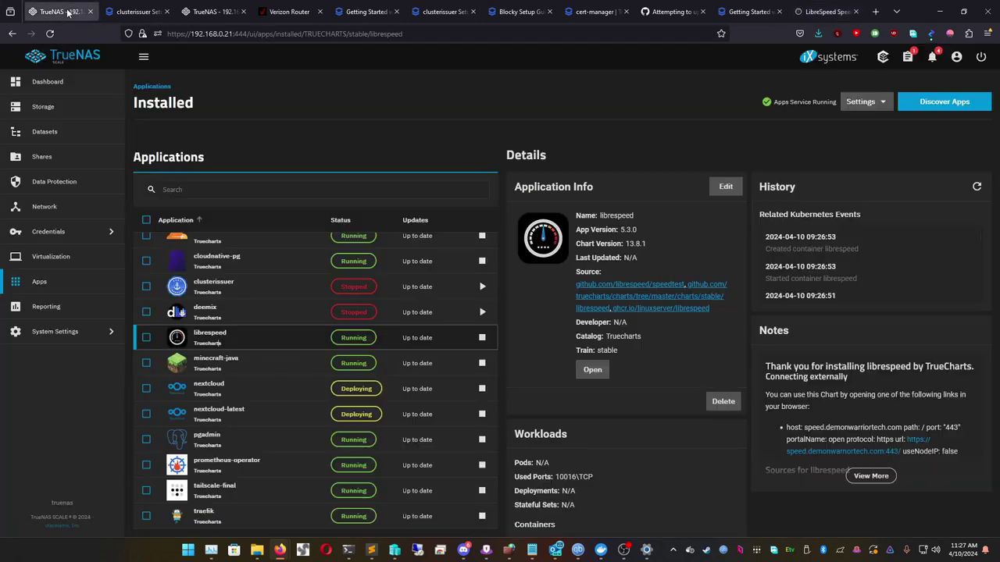
scroll(252, 328, "up", 1)
scroll(252, 329, "down", 1)
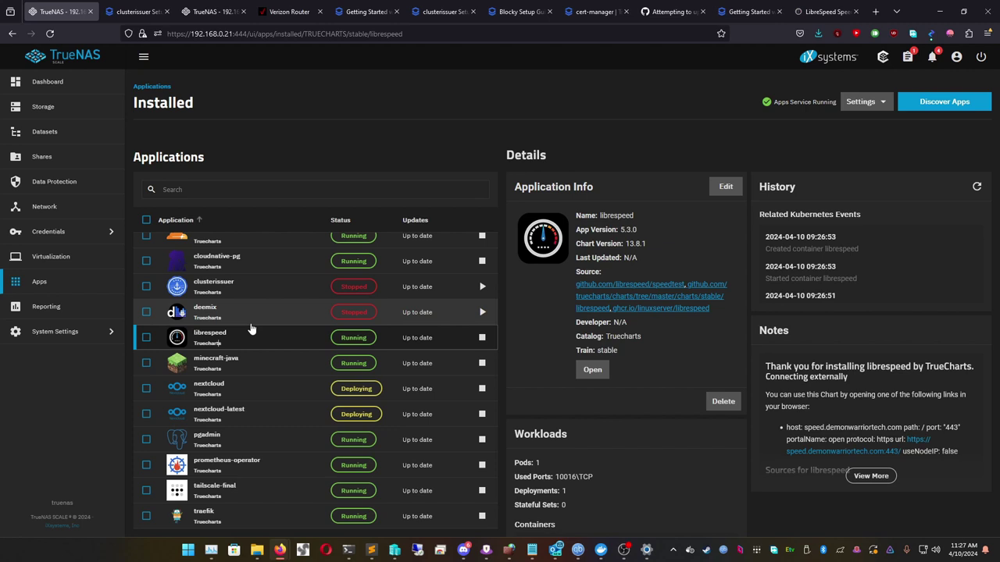
scroll(262, 341, "up", 2)
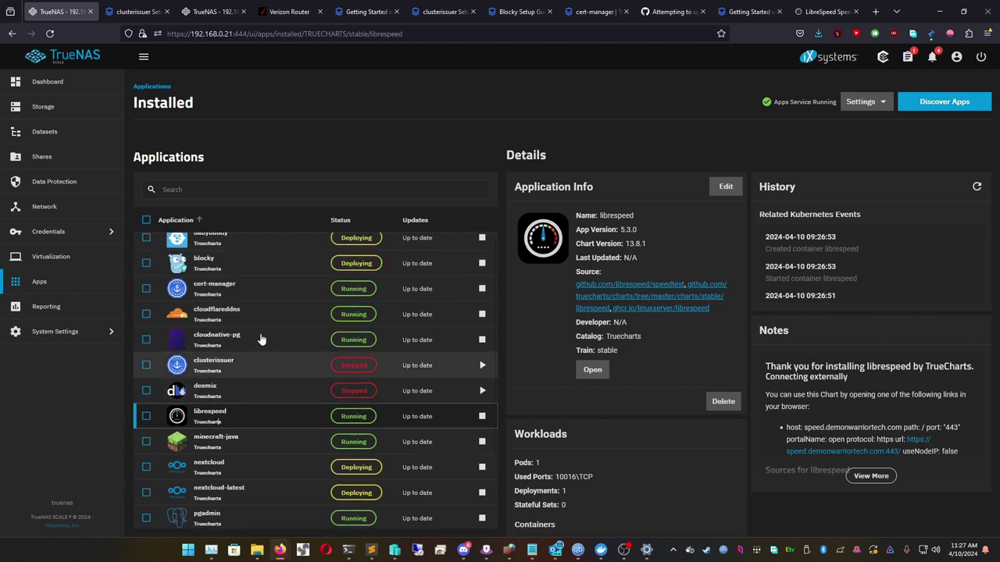
scroll(239, 322, "down", 2)
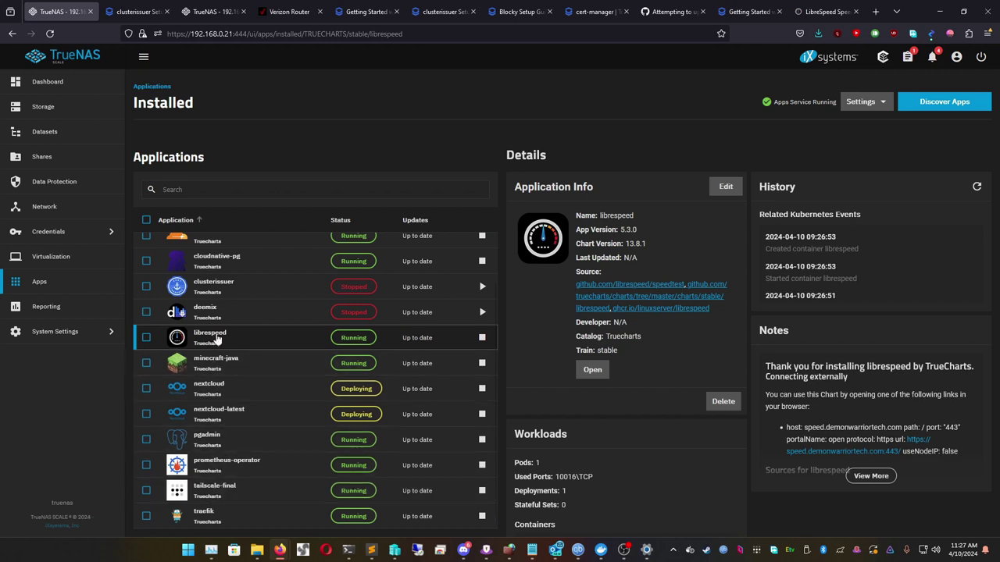
scroll(245, 334, "up", 2)
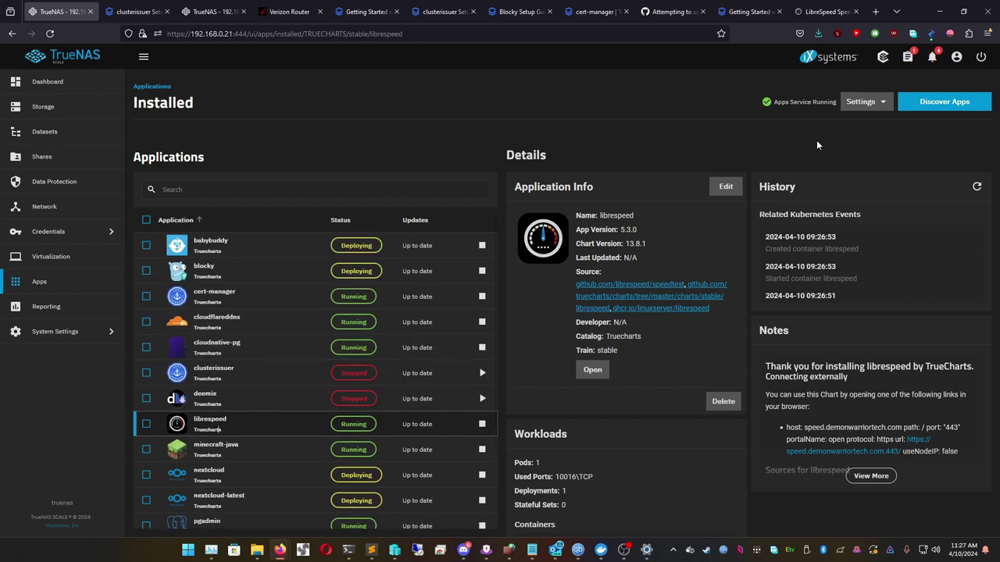